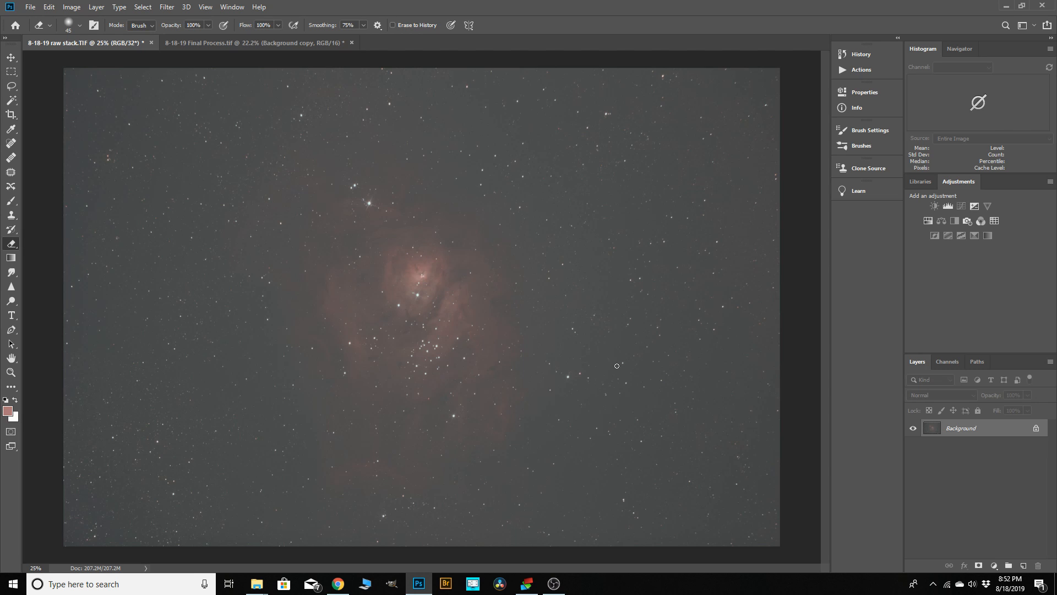
- Examine the nebula and stars in the raw stack image at several magnifications and compare it with the Final Process image
{"action": "scroll", "coordinate": [478, 378], "scroll_direction": "down", "scroll_amount": 1}
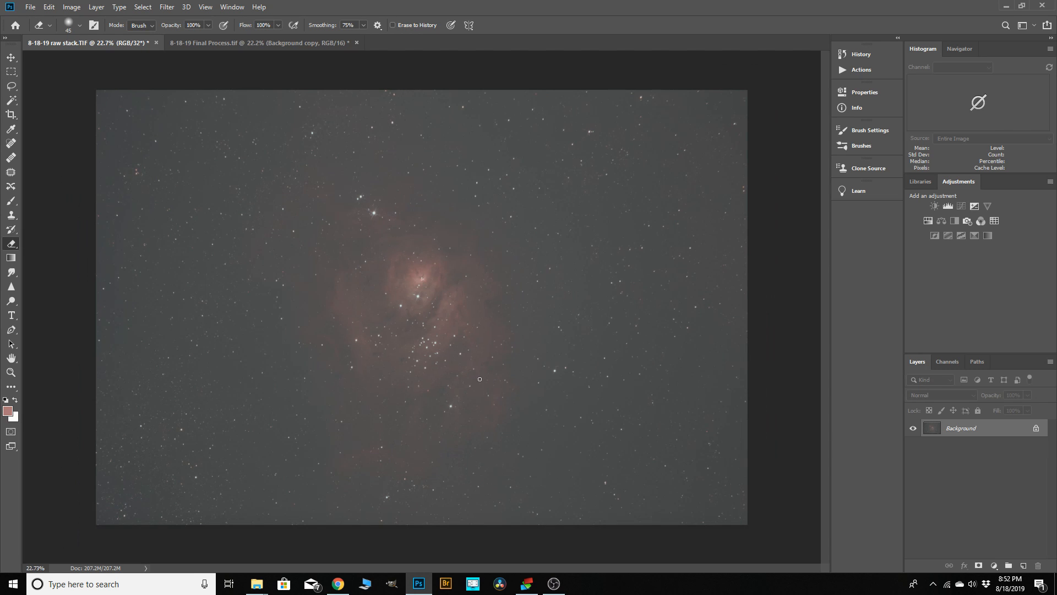
{"action": "scroll", "coordinate": [364, 374], "scroll_direction": "up", "scroll_amount": 8}
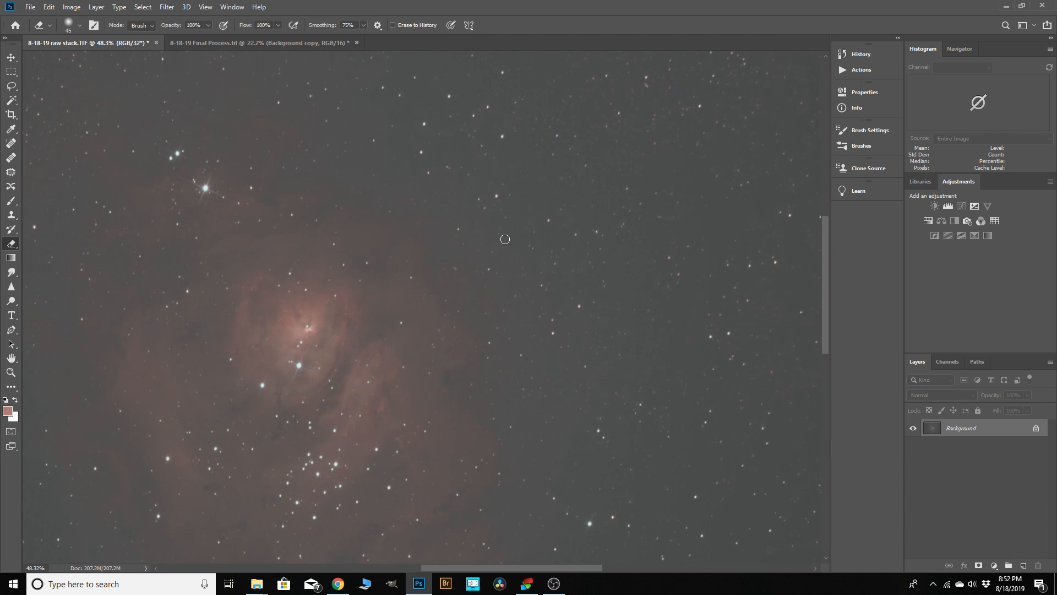
{"action": "scroll", "coordinate": [499, 186], "scroll_direction": "up", "scroll_amount": 2}
{"action": "scroll", "coordinate": [498, 186], "scroll_direction": "up", "scroll_amount": 2}
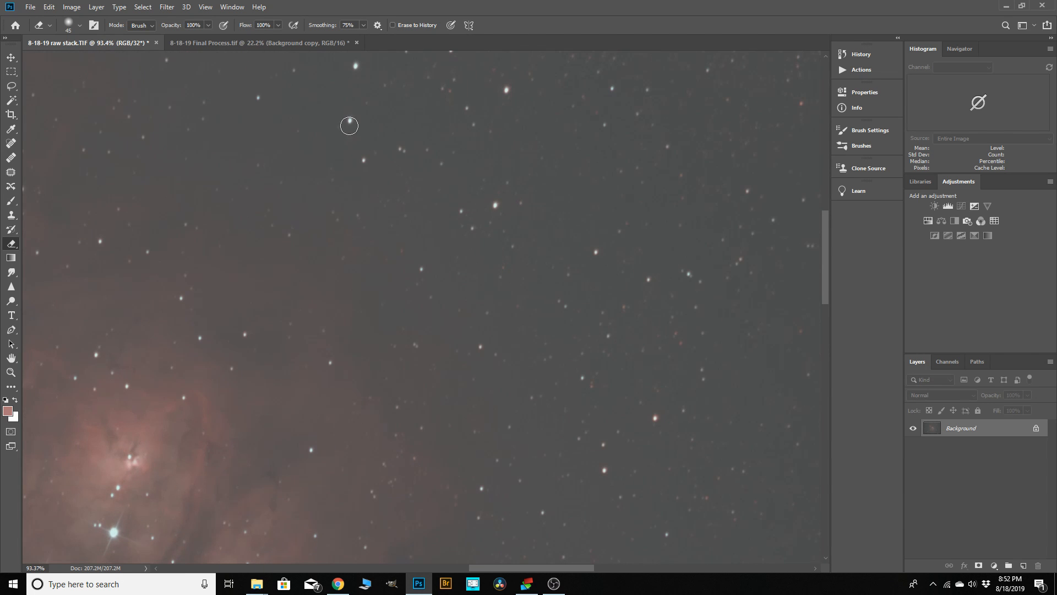
{"action": "scroll", "coordinate": [557, 250], "scroll_direction": "down", "scroll_amount": 3}
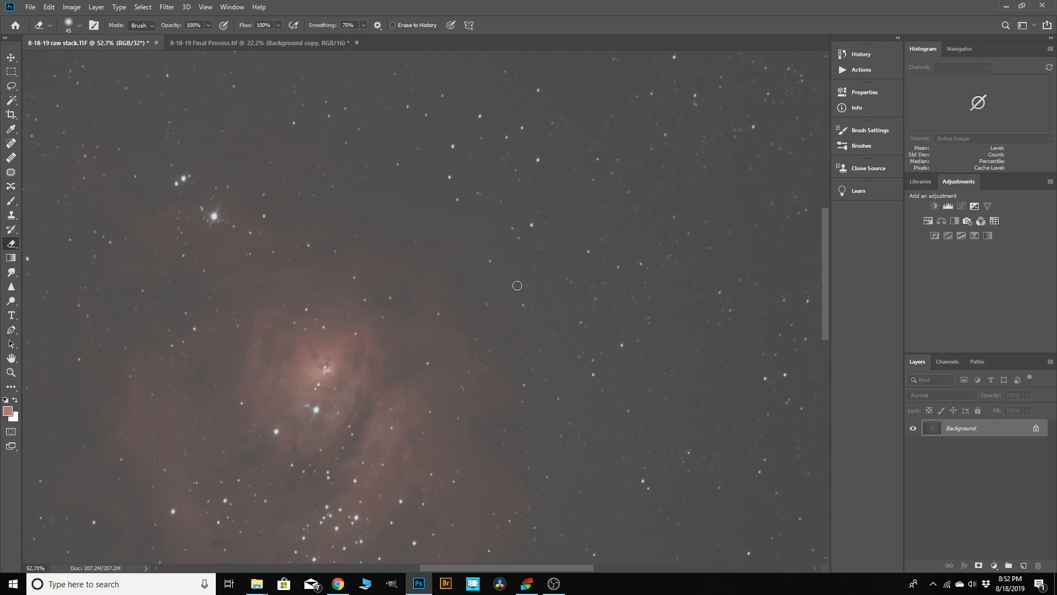
{"action": "scroll", "coordinate": [517, 286], "scroll_direction": "down", "scroll_amount": 3}
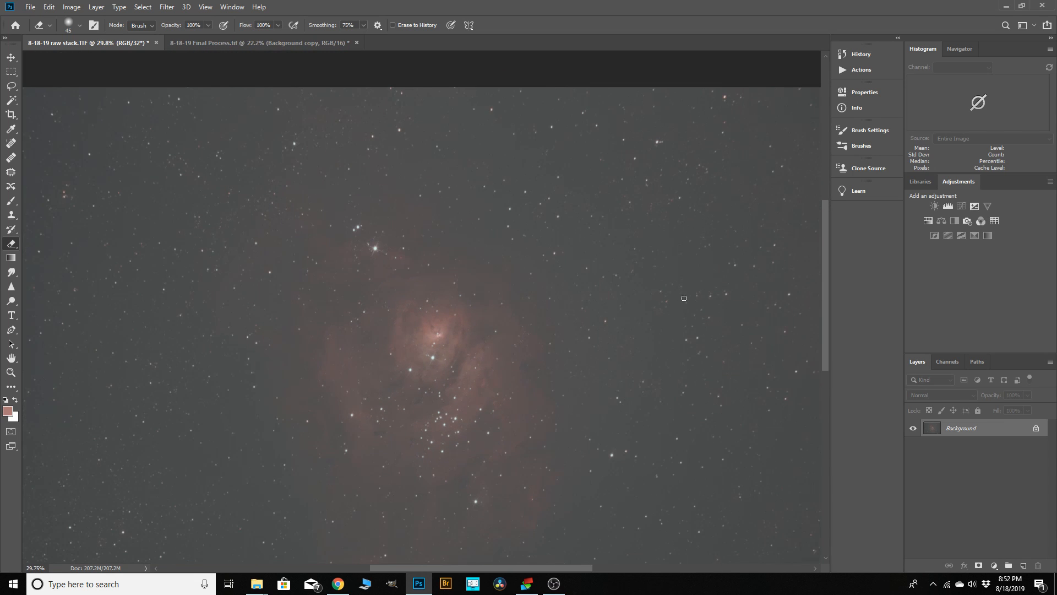
{"action": "scroll", "coordinate": [561, 225], "scroll_direction": "down", "scroll_amount": 2}
{"action": "scroll", "coordinate": [364, 362], "scroll_direction": "up", "scroll_amount": 2}
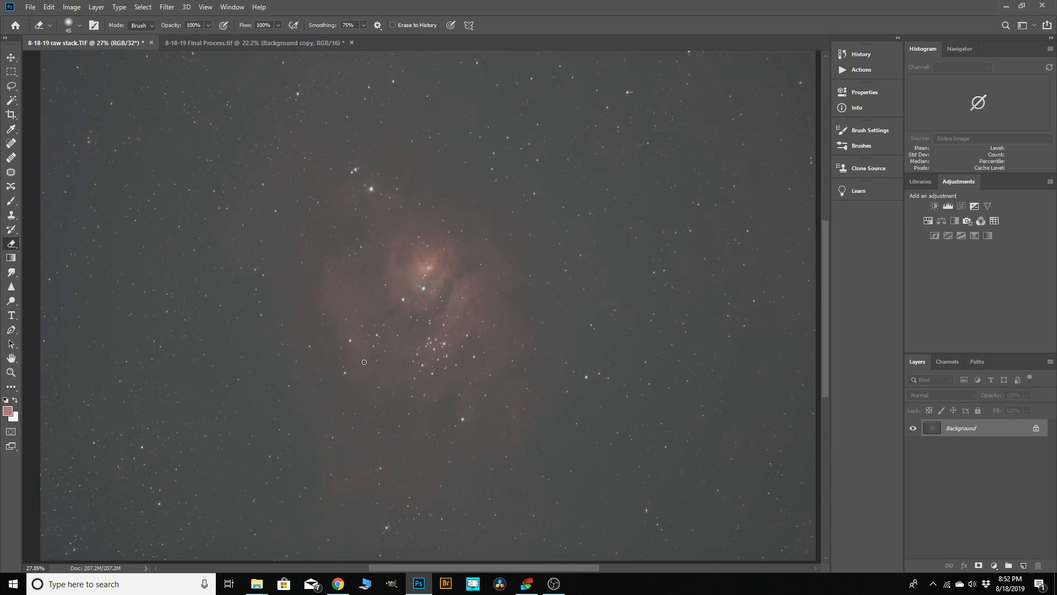
{"action": "scroll", "coordinate": [474, 263], "scroll_direction": "down", "scroll_amount": 1}
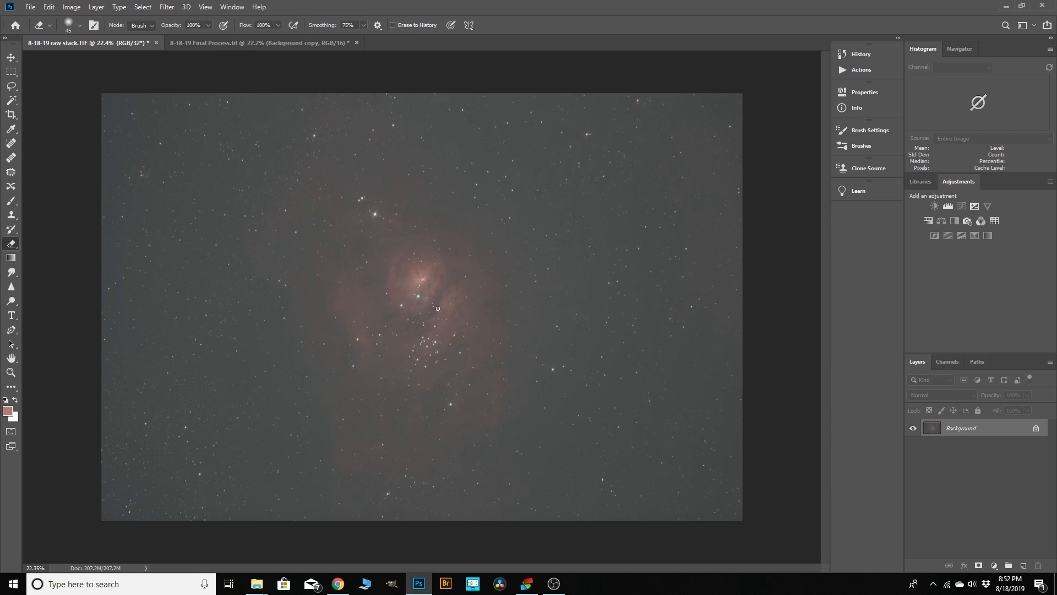
{"action": "scroll", "coordinate": [210, 290], "scroll_direction": "down", "scroll_amount": 1}
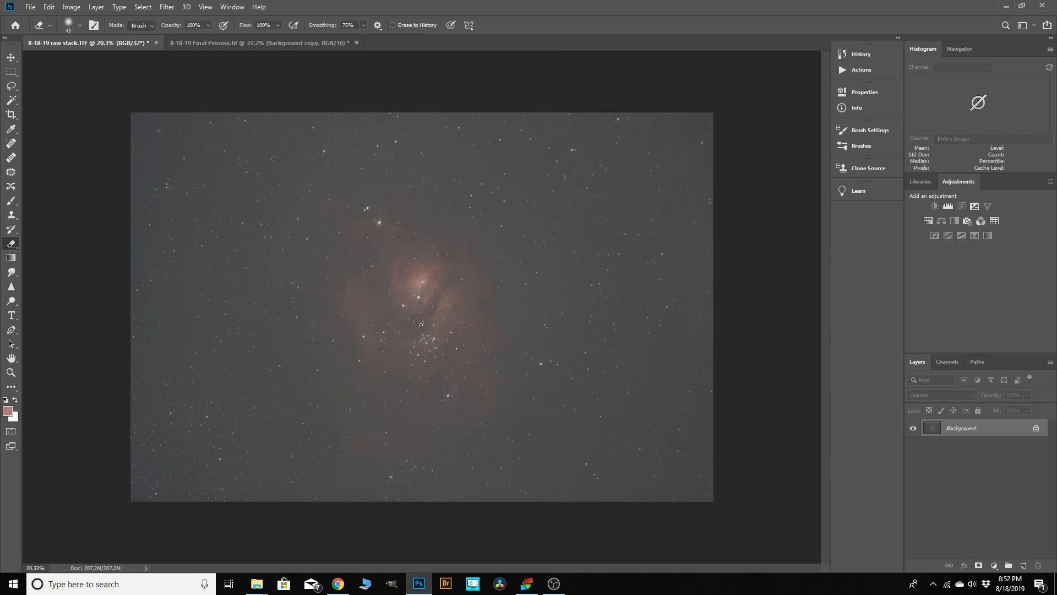
{"action": "scroll", "coordinate": [487, 310], "scroll_direction": "up", "scroll_amount": 1}
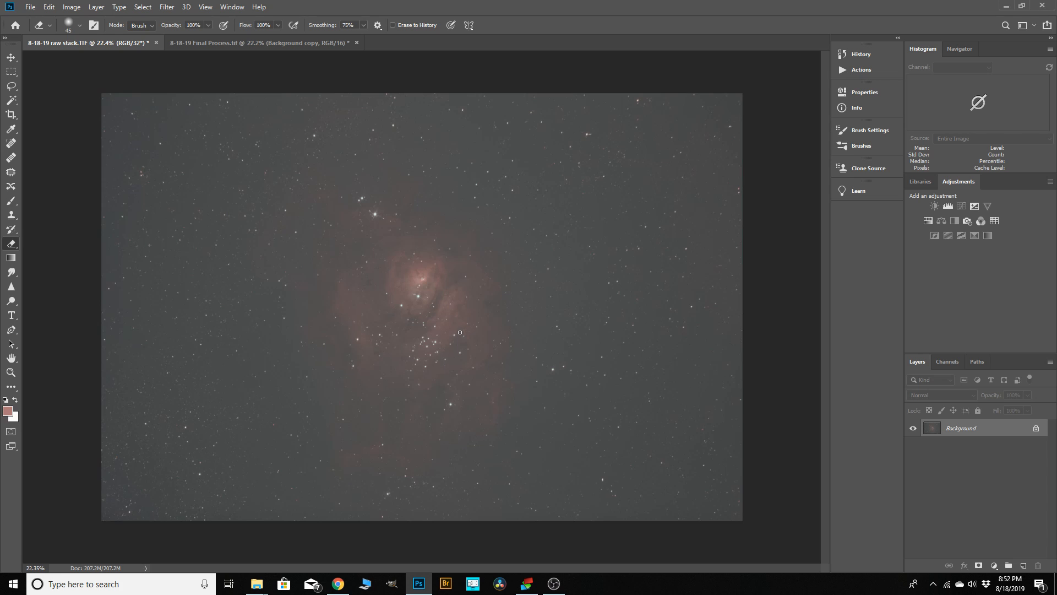
{"action": "left_click", "coordinate": [236, 45]}
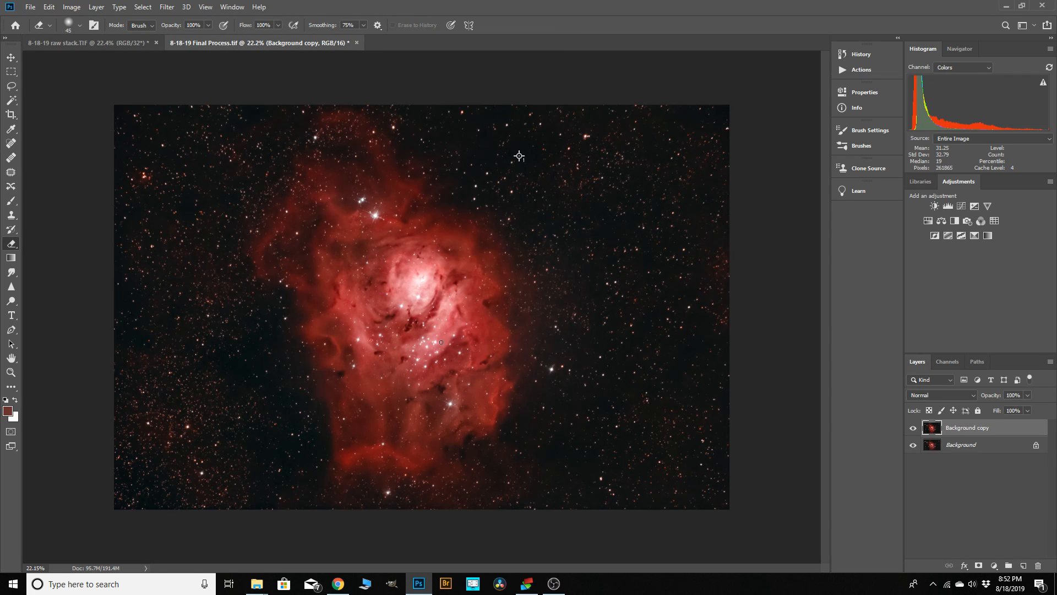
{"action": "scroll", "coordinate": [520, 156], "scroll_direction": "down", "scroll_amount": 2}
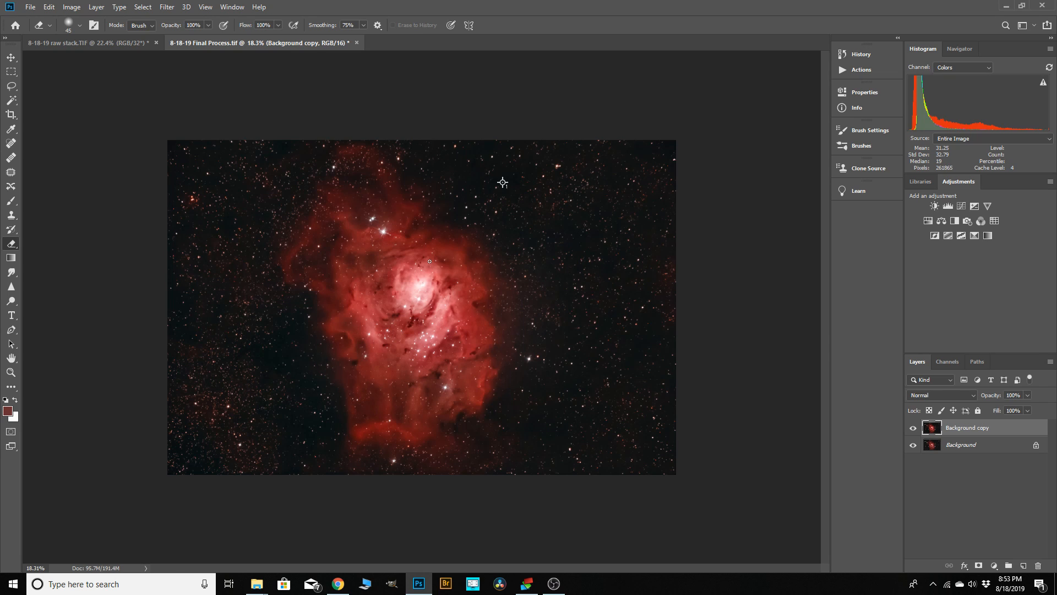
- Switch to DeepSkyStacker and load light frames L_9320 through L_9347 from the M8 Lagoon folder 6-22-19 180x800
{"action": "left_click", "coordinate": [1004, 7]}
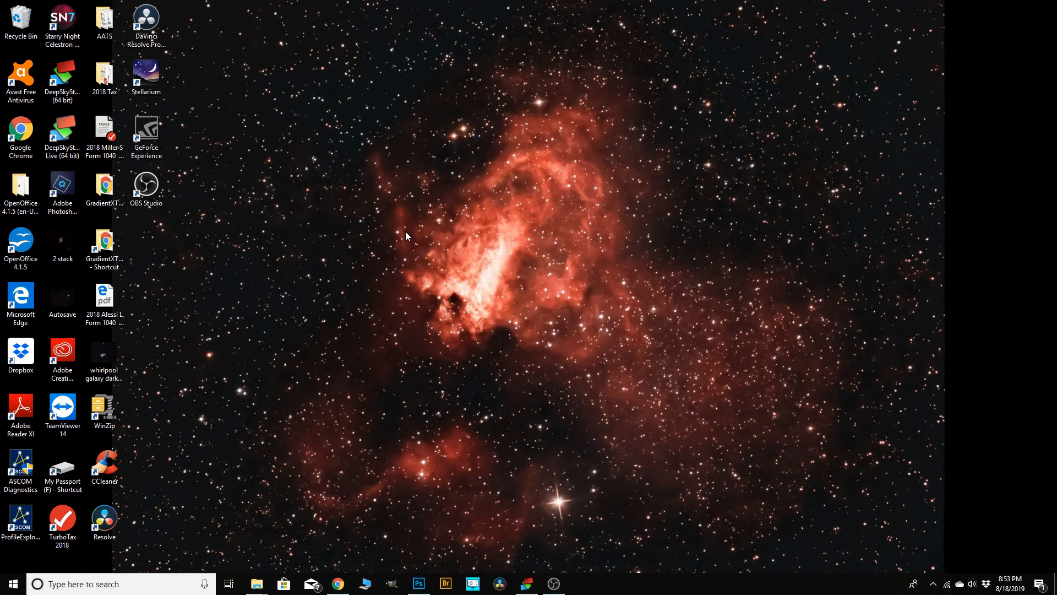
{"action": "left_click", "coordinate": [528, 585]}
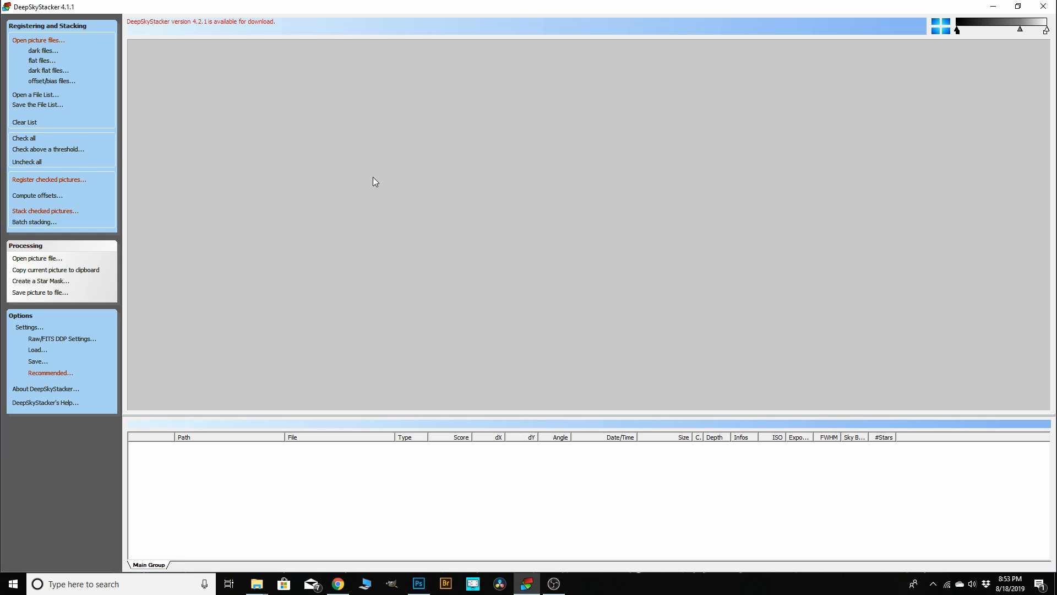
{"action": "left_click", "coordinate": [42, 42]}
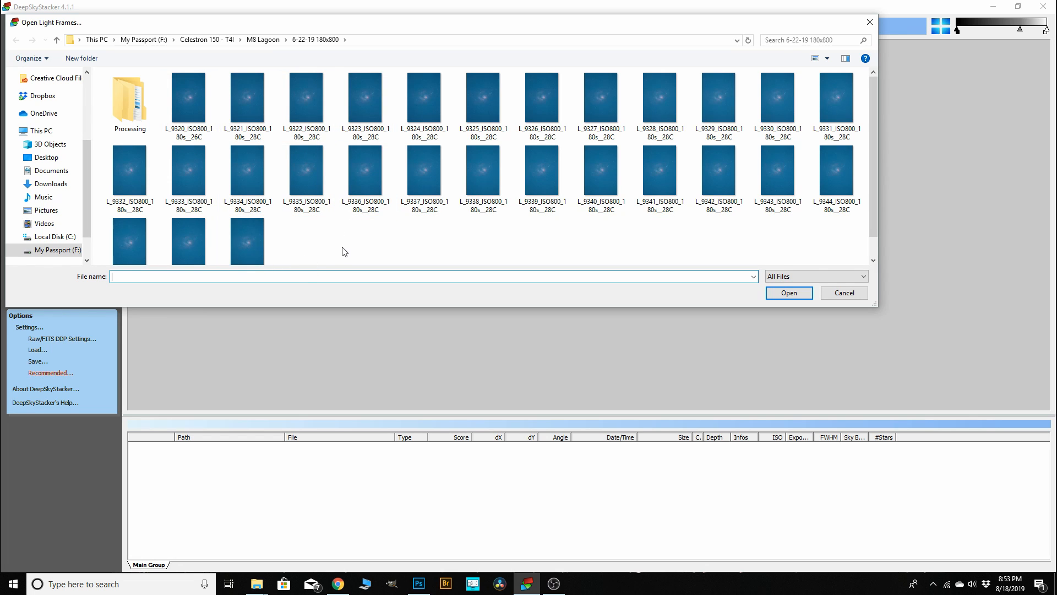
{"action": "scroll", "coordinate": [378, 238], "scroll_direction": "down", "scroll_amount": 1}
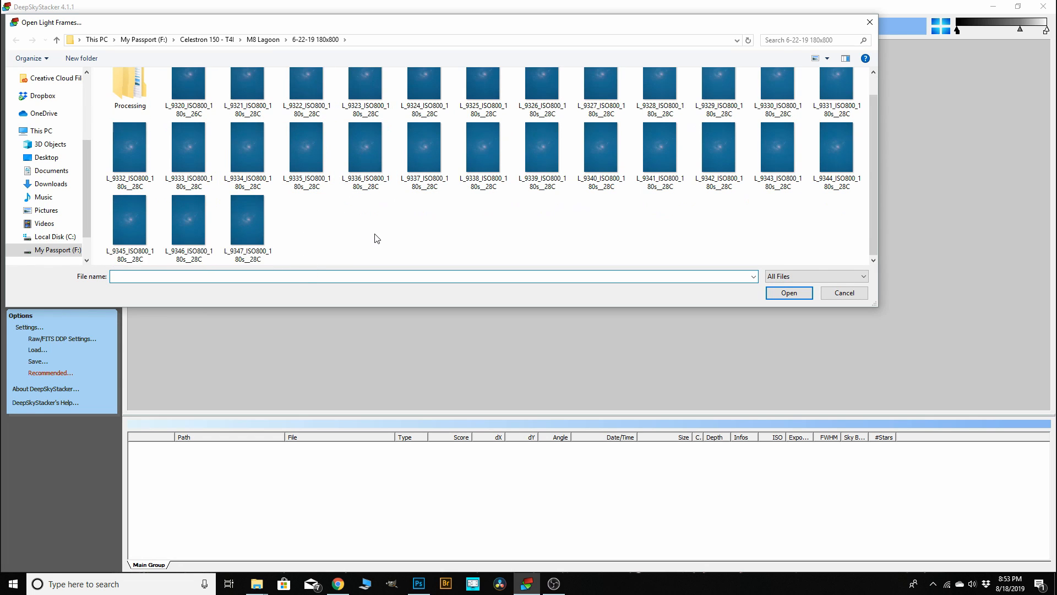
{"action": "left_click", "coordinate": [199, 101]}
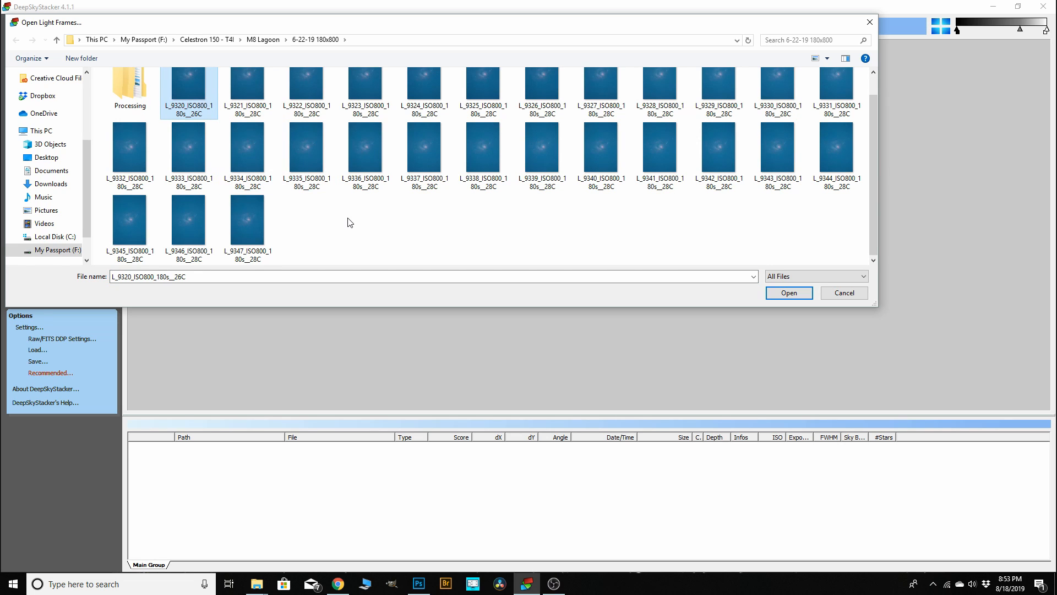
{"action": "left_click", "coordinate": [253, 229], "text": "shift"}
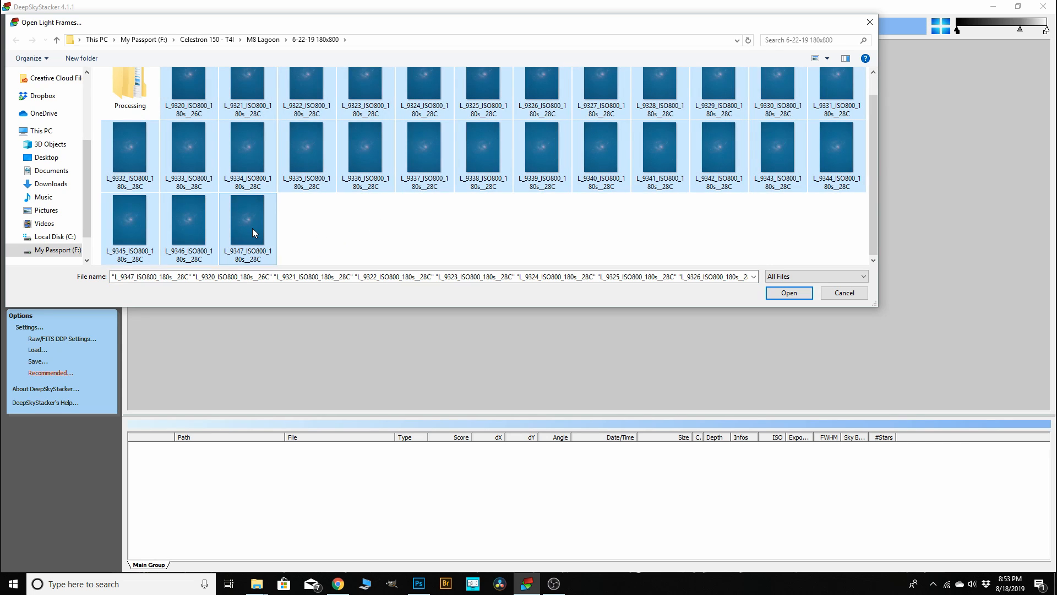
{"action": "left_click", "coordinate": [784, 301]}
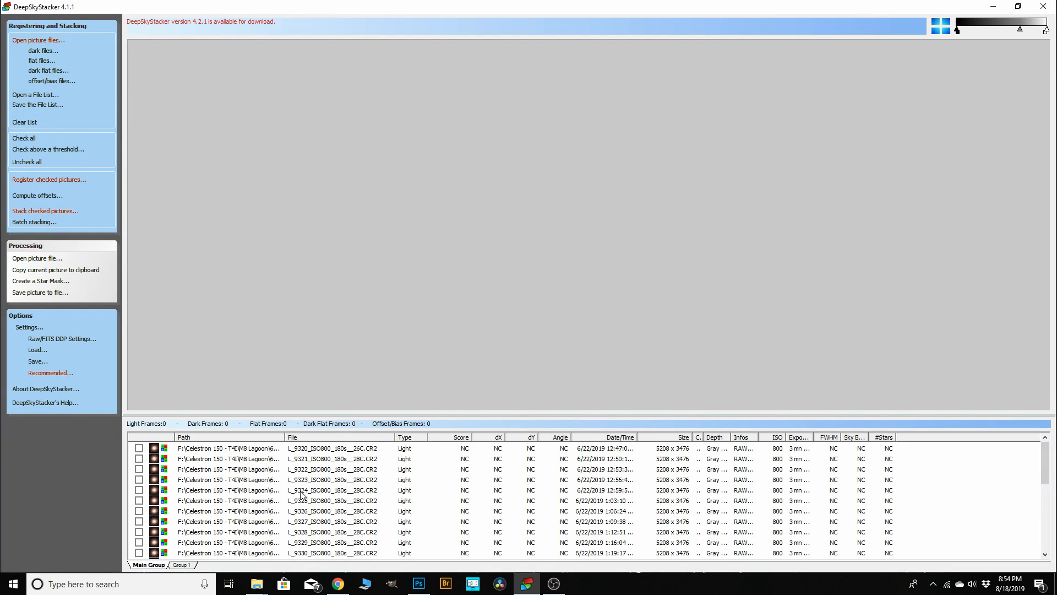
- Add all dark frames, D_9349 through IMG_9508, from the darks folder of 6-23-19 darks bias 180x800
{"action": "scroll", "coordinate": [242, 494], "scroll_direction": "down", "scroll_amount": 3}
{"action": "scroll", "coordinate": [243, 494], "scroll_direction": "up", "scroll_amount": 3}
{"action": "left_click", "coordinate": [44, 52]}
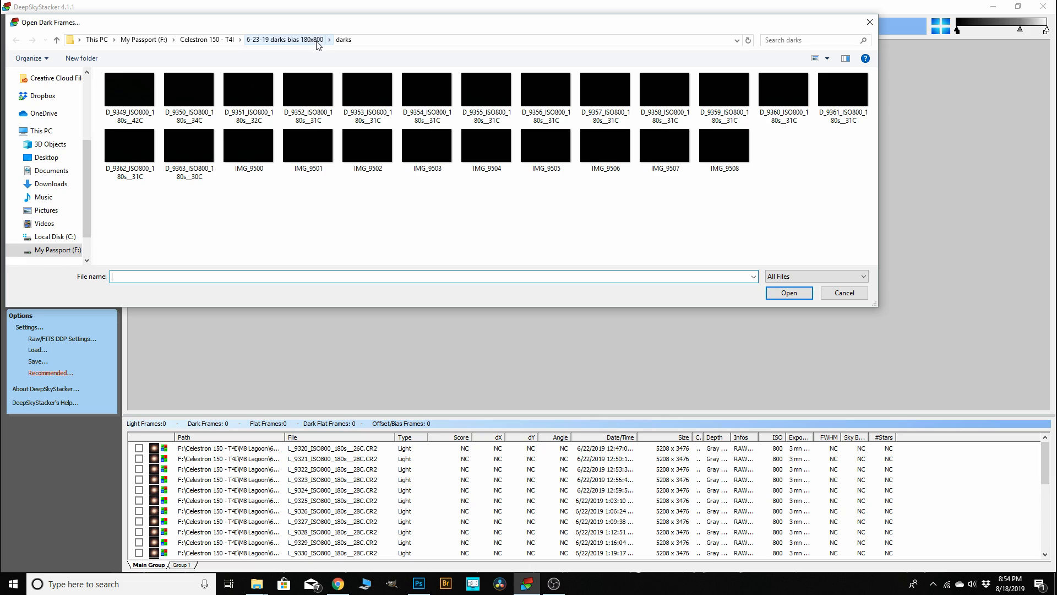
{"action": "left_click", "coordinate": [137, 96]}
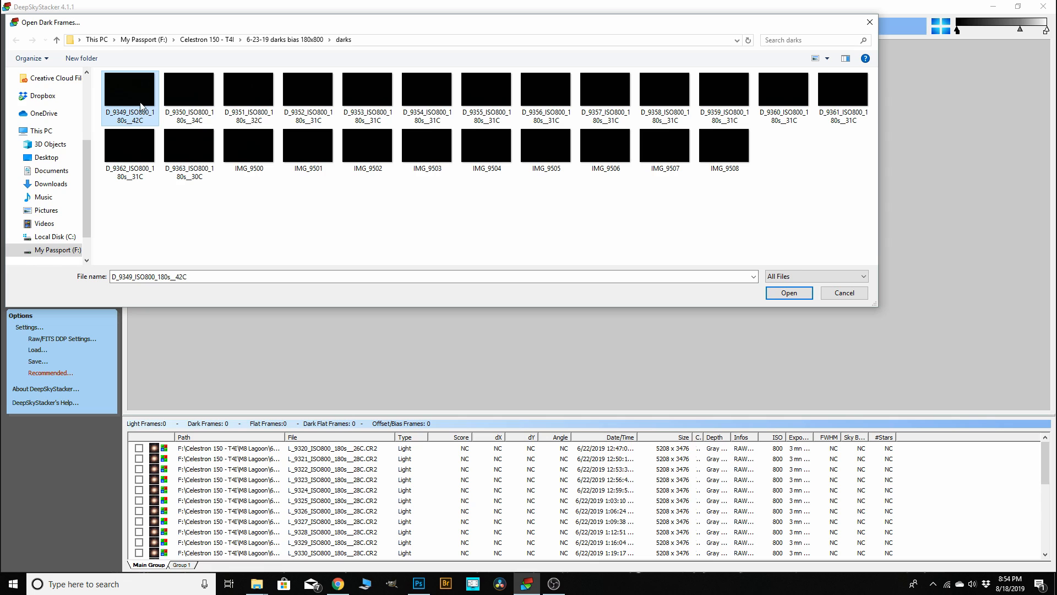
{"action": "left_click", "coordinate": [727, 147], "text": "shift"}
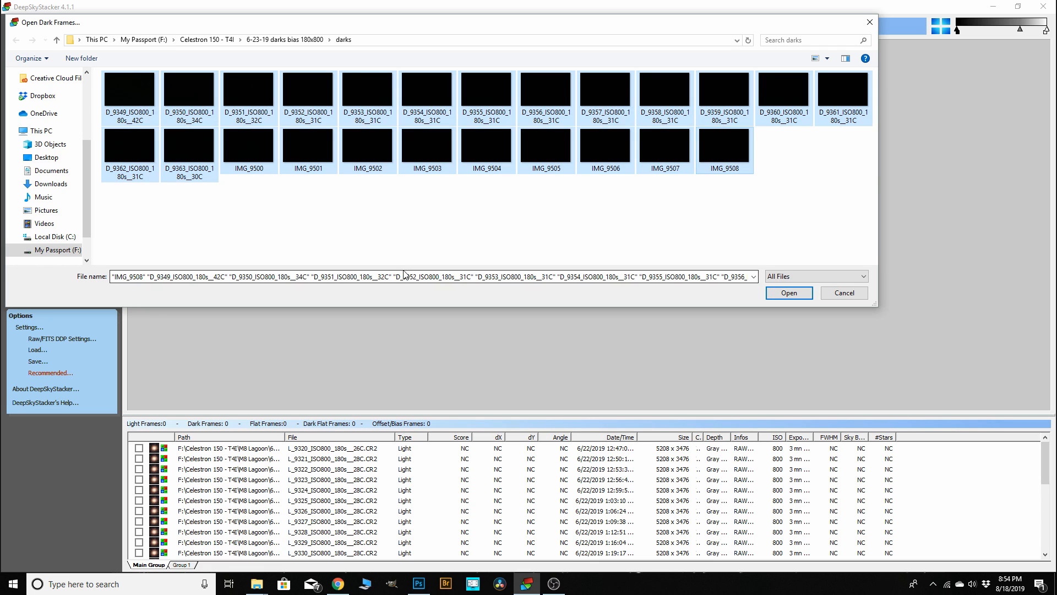
{"action": "left_click", "coordinate": [768, 293]}
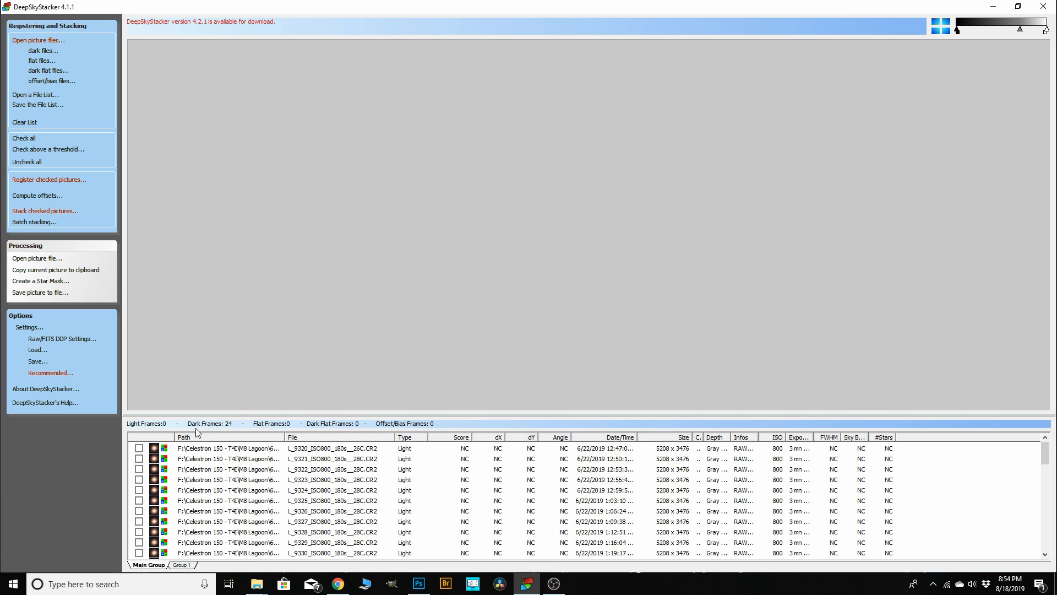
- Add all bias frames, B_9364 through B_9378, from the bias folder of 6-23-19 darks bias 180x800
{"action": "left_click", "coordinate": [57, 82]}
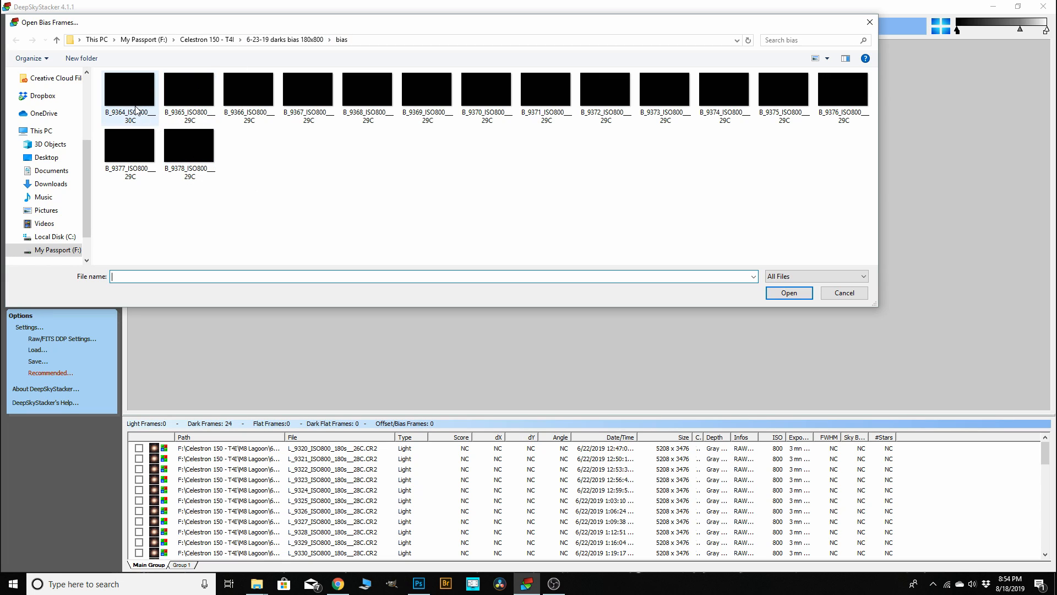
{"action": "left_click", "coordinate": [127, 94]}
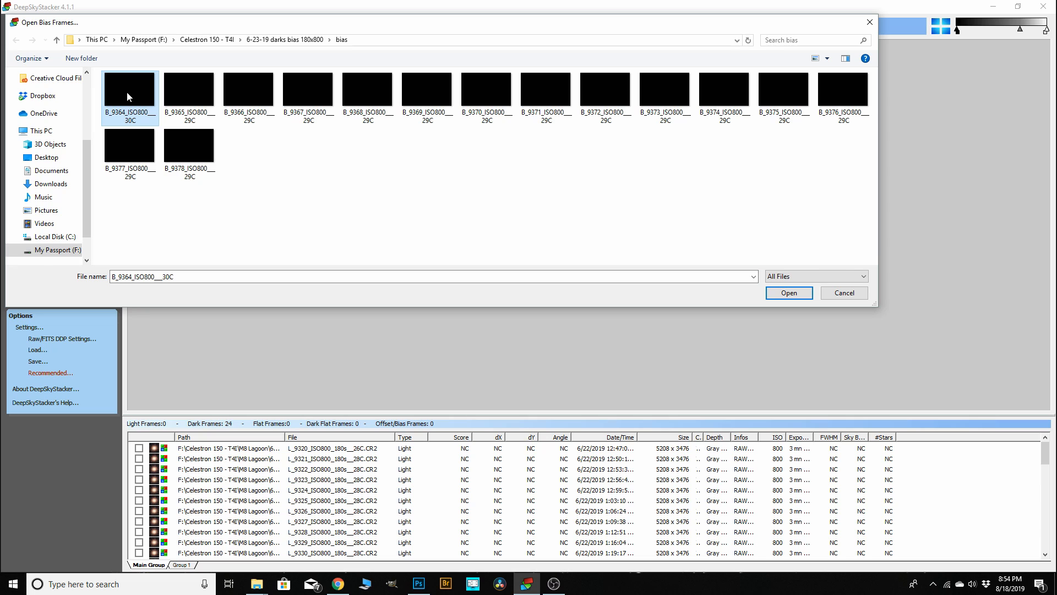
{"action": "left_click", "coordinate": [197, 147], "text": "shift"}
{"action": "left_click", "coordinate": [778, 293]}
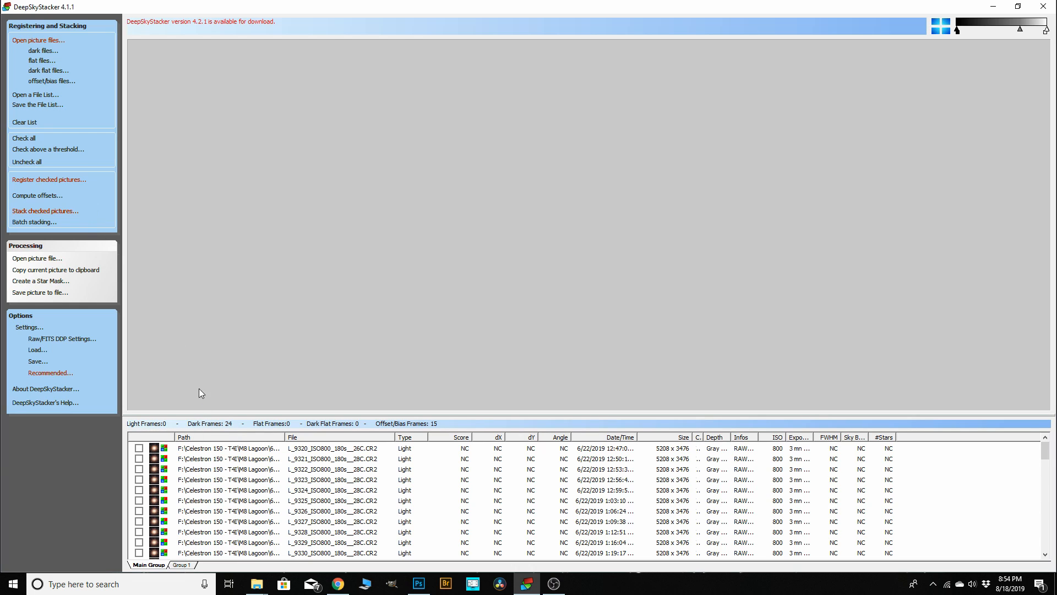
- Check all loaded frames and open the advanced registration settings for the checked pictures
{"action": "left_click", "coordinate": [31, 141]}
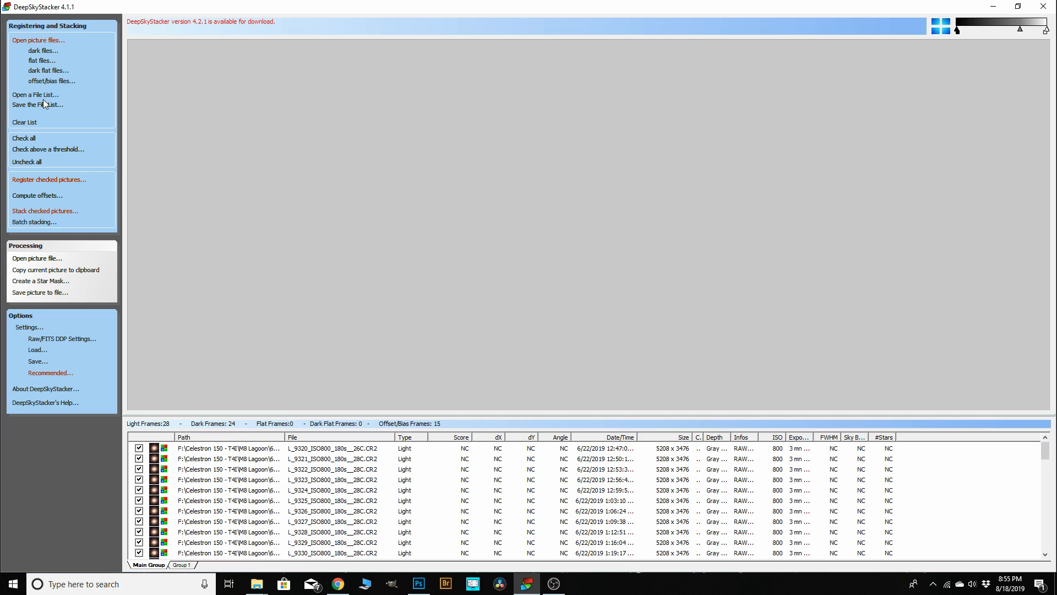
{"action": "left_click", "coordinate": [43, 182]}
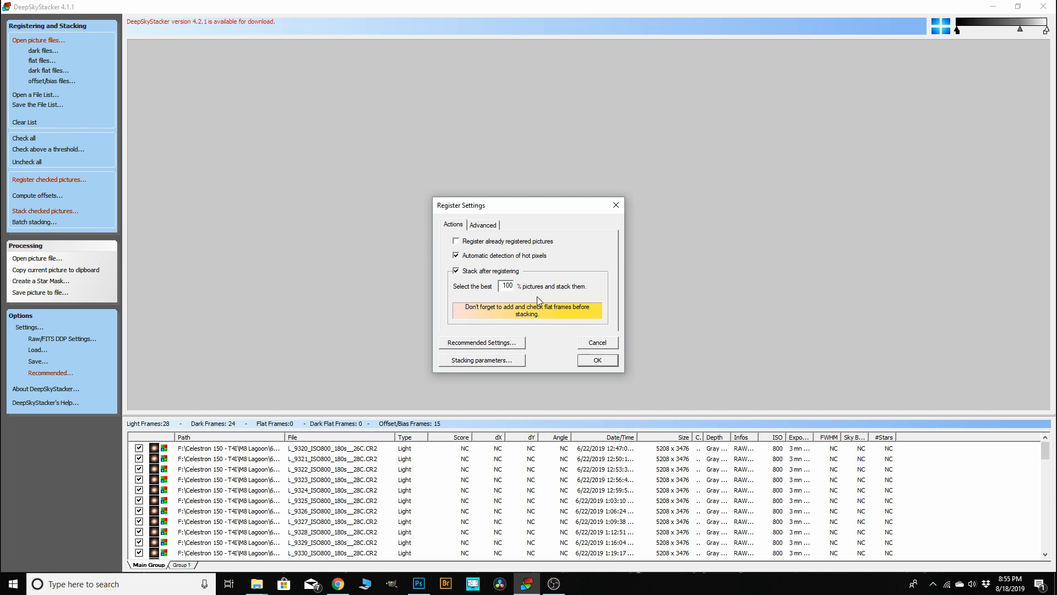
{"action": "left_click", "coordinate": [493, 230]}
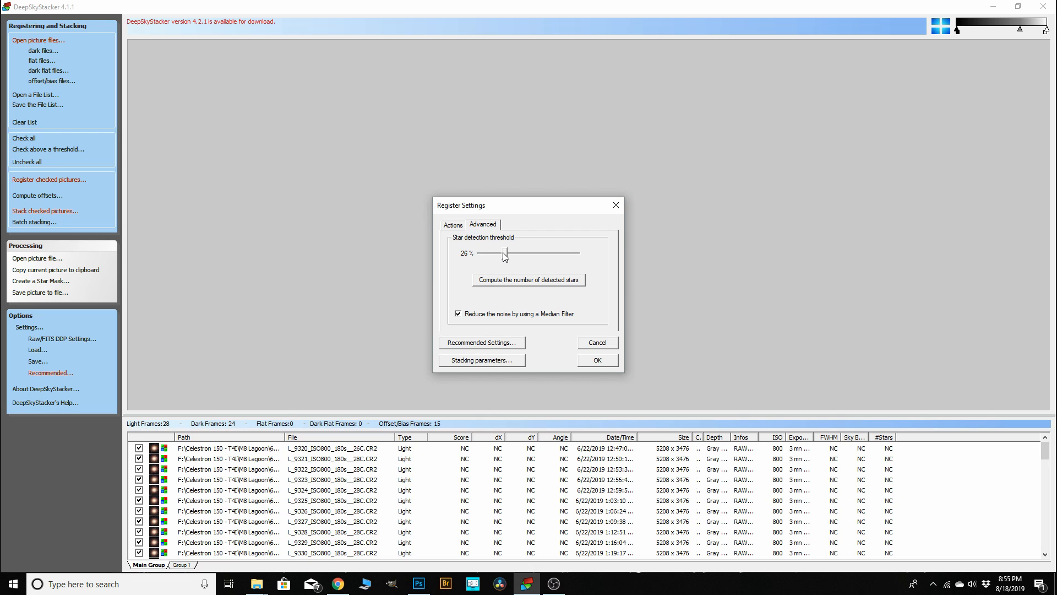
- Compute the number of detected stars at an 11 % star detection threshold, and again with the threshold set to 25 %
{"action": "mouse_move", "coordinate": [503, 252]}
{"action": "left_mouse_down"}
{"action": "mouse_move", "coordinate": [489, 254]}
{"action": "mouse_move", "coordinate": [520, 255]}
{"action": "mouse_move", "coordinate": [488, 254]}
{"action": "left_mouse_up"}
{"action": "left_click", "coordinate": [512, 281]}
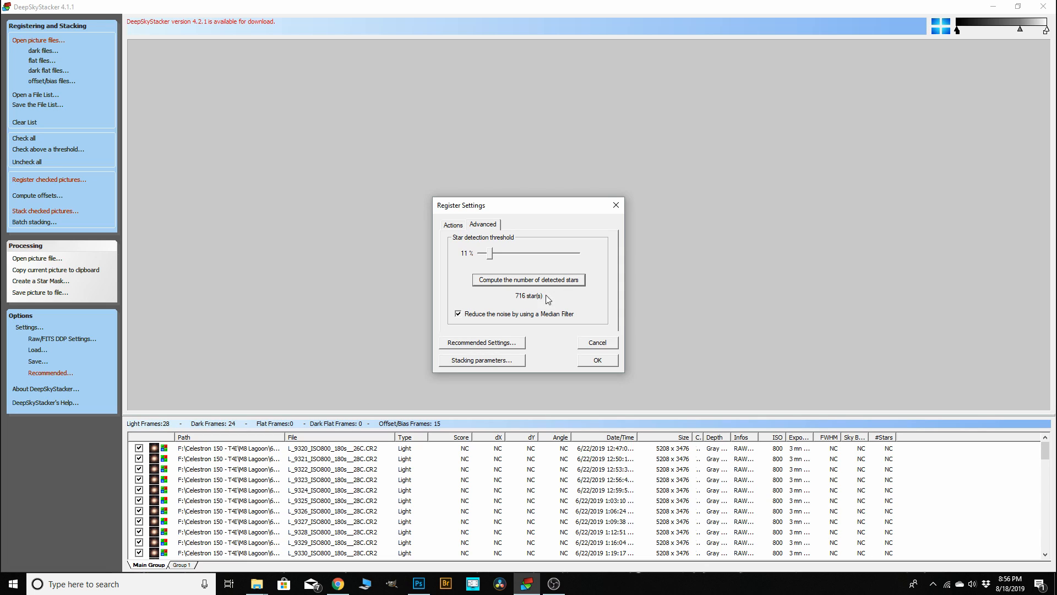
{"action": "mouse_move", "coordinate": [490, 254]}
{"action": "left_mouse_down"}
{"action": "mouse_move", "coordinate": [514, 260]}
{"action": "mouse_move", "coordinate": [504, 257]}
{"action": "left_mouse_up"}
{"action": "left_click", "coordinate": [497, 280]}
- Review the recommended settings for debayering, white balance, calibration and the light, bias and dark combination methods, and accept them
{"action": "left_click", "coordinate": [480, 344]}
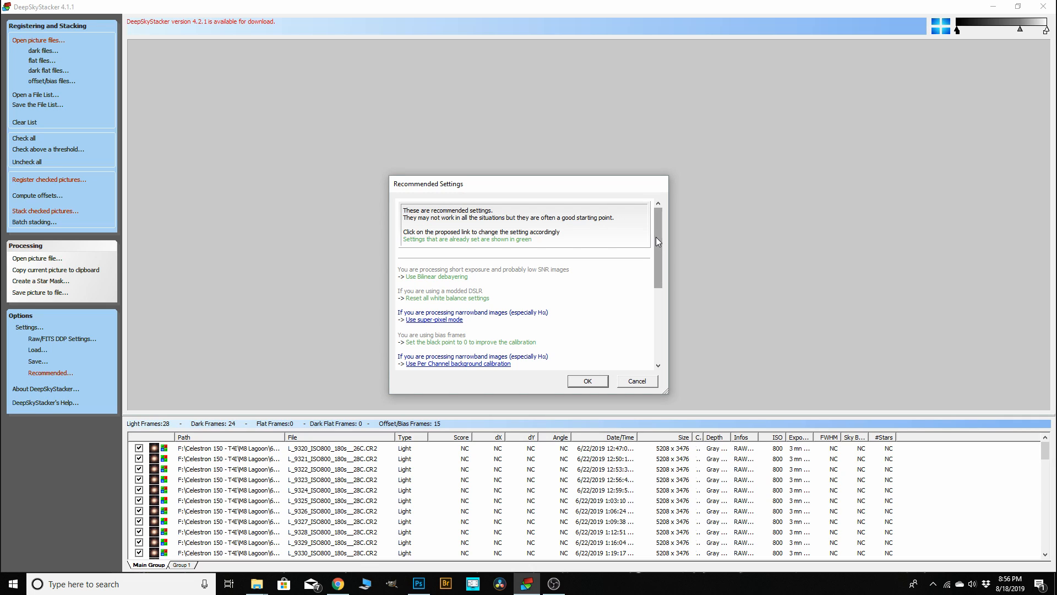
{"action": "left_click_drag", "start_coordinate": [658, 234], "coordinate": [657, 256]}
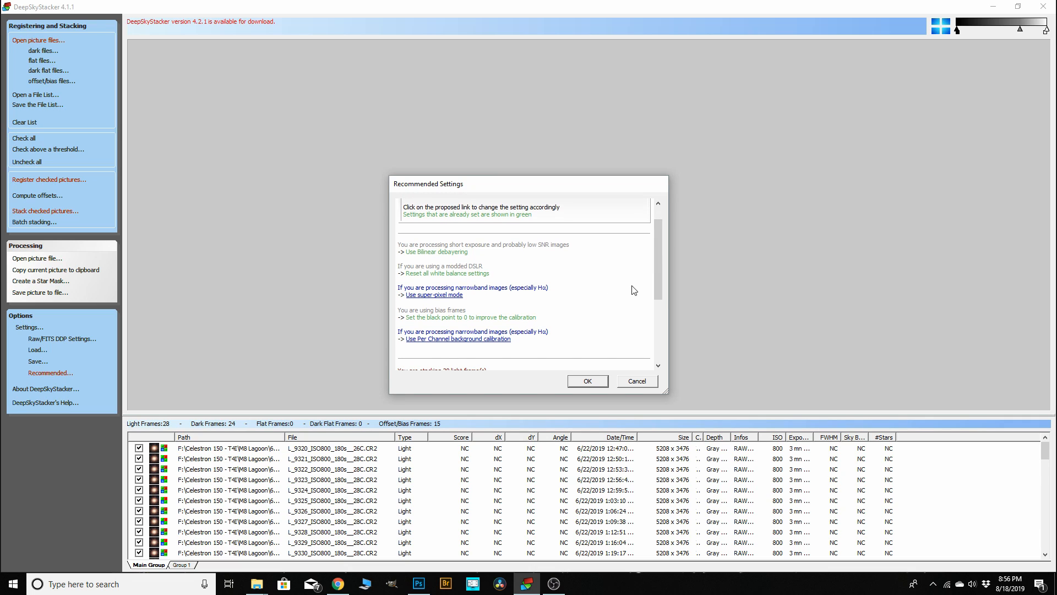
{"action": "scroll", "coordinate": [609, 312], "scroll_direction": "up", "scroll_amount": 1}
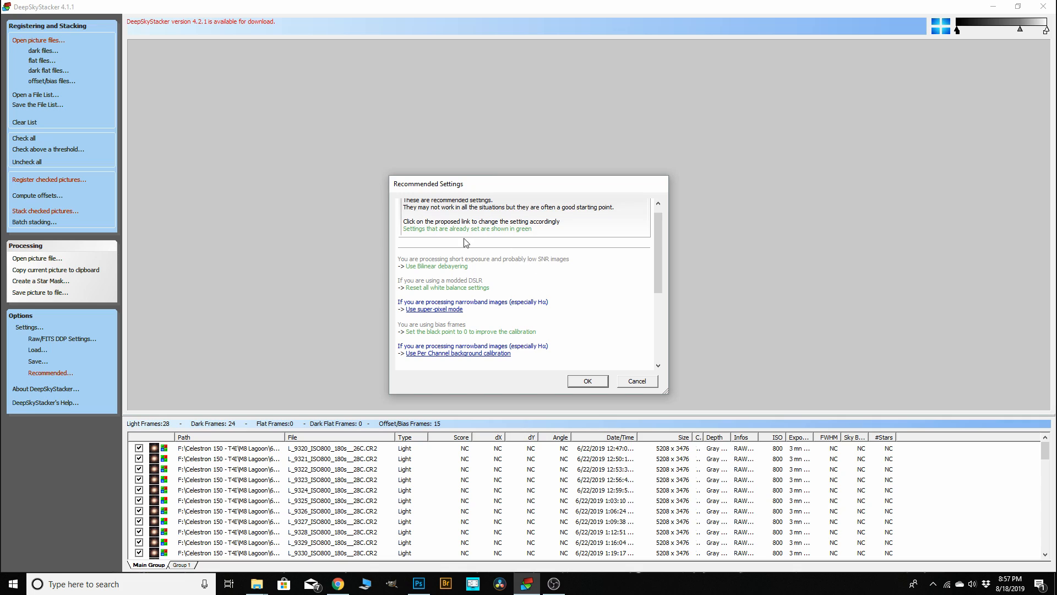
{"action": "left_click_drag", "start_coordinate": [654, 240], "coordinate": [533, 292]}
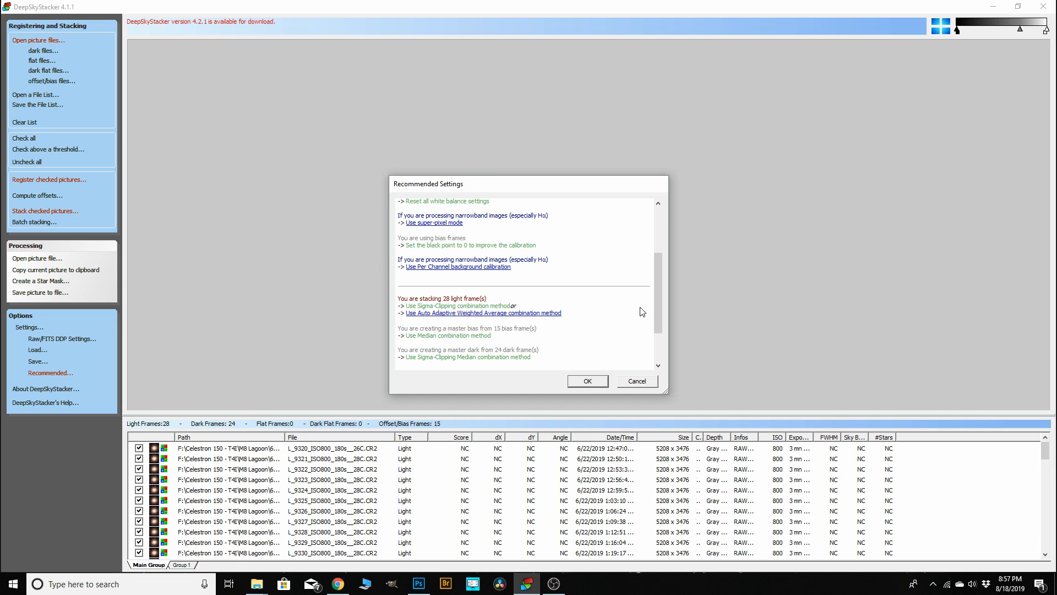
{"action": "left_click_drag", "start_coordinate": [659, 282], "coordinate": [656, 240]}
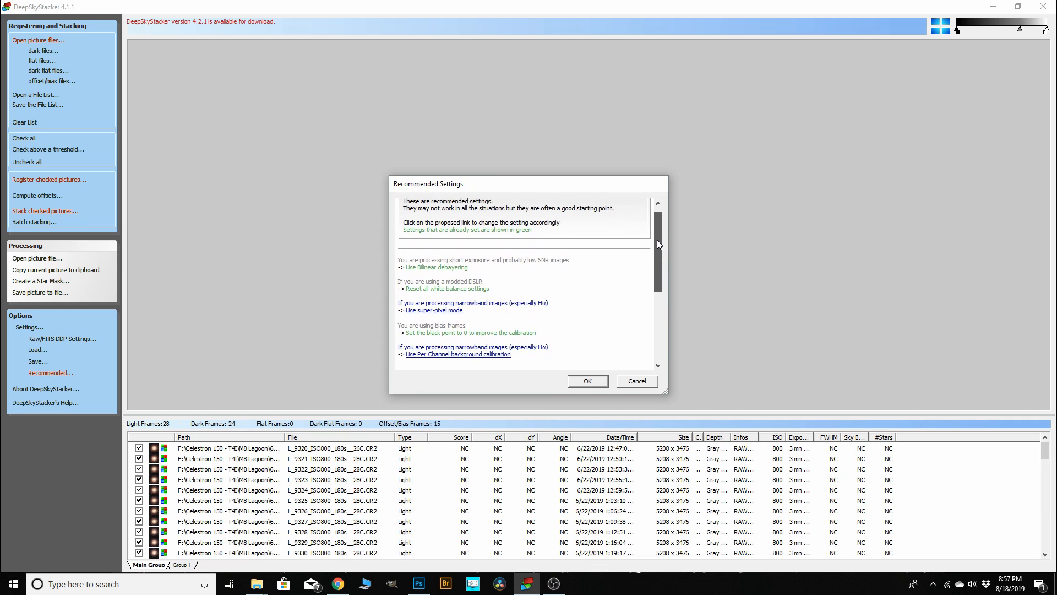
{"action": "left_click", "coordinate": [587, 381]}
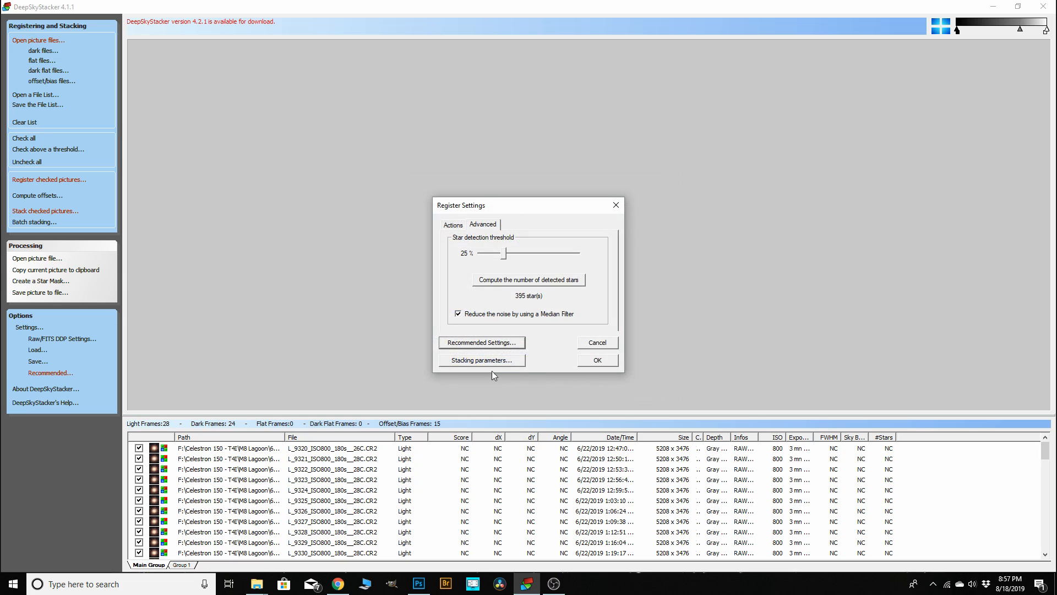
- Review the stacking parameters for result, light, dark, bias/offset, alignment, intermediate files and cosmetic settings, and accept them
{"action": "left_click", "coordinate": [471, 361]}
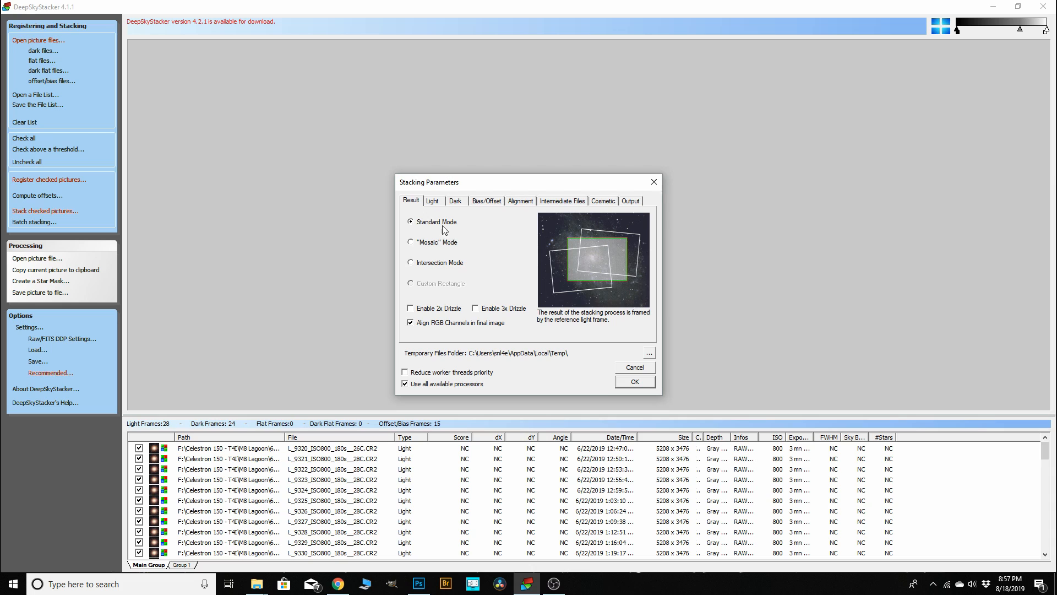
{"action": "left_click", "coordinate": [434, 202]}
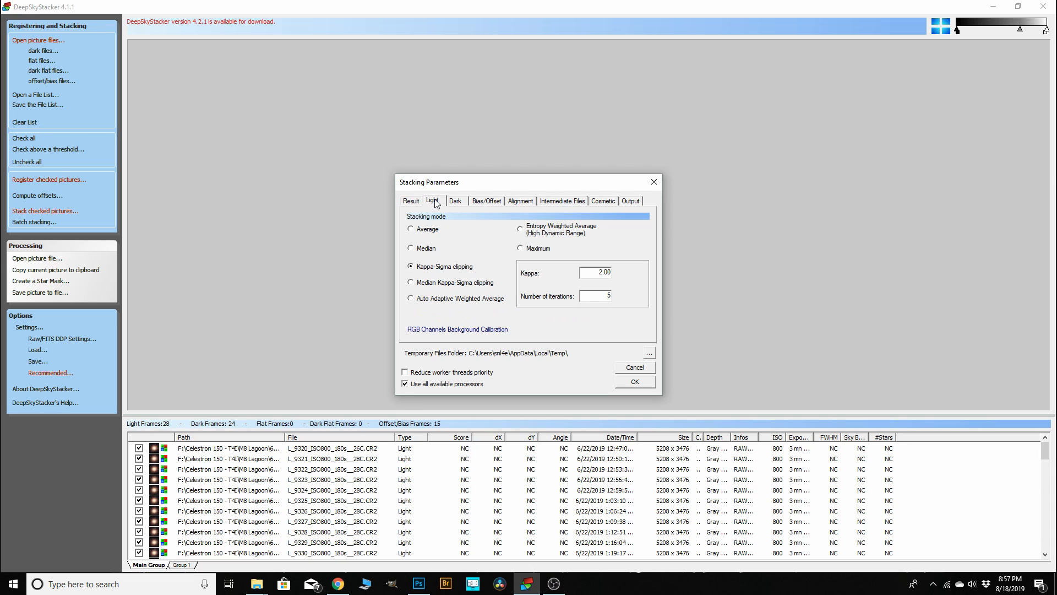
{"action": "left_click", "coordinate": [456, 202]}
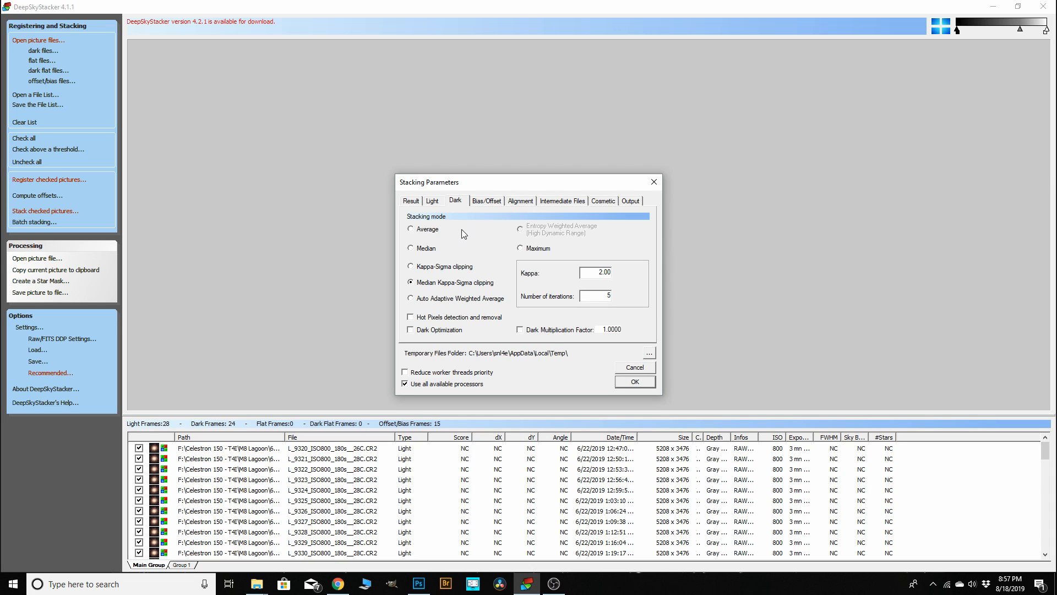
{"action": "left_click", "coordinate": [486, 201]}
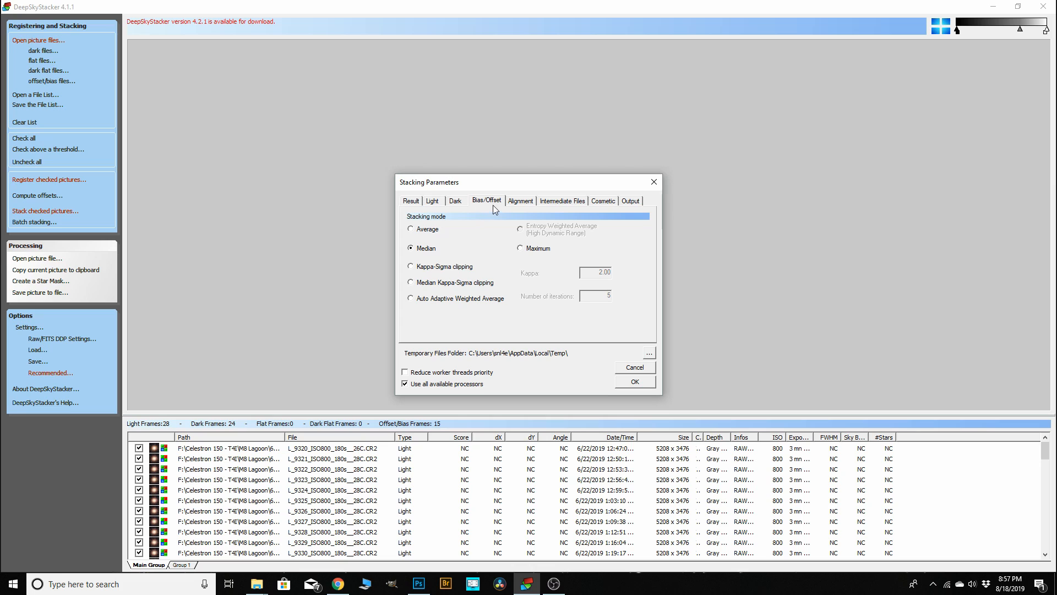
{"action": "left_click", "coordinate": [520, 201]}
{"action": "left_click", "coordinate": [570, 203]}
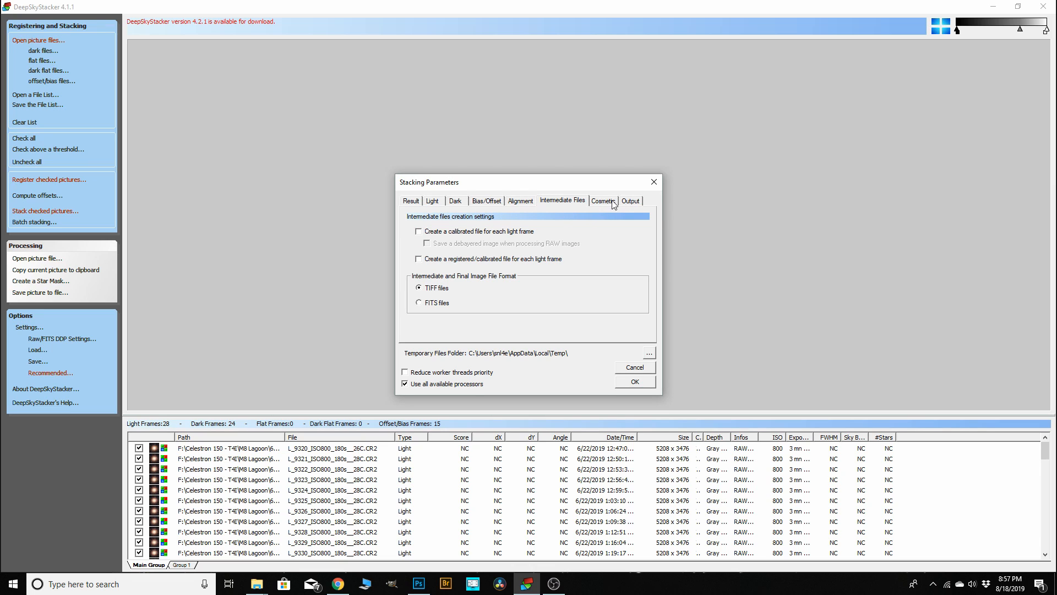
{"action": "left_click", "coordinate": [608, 203]}
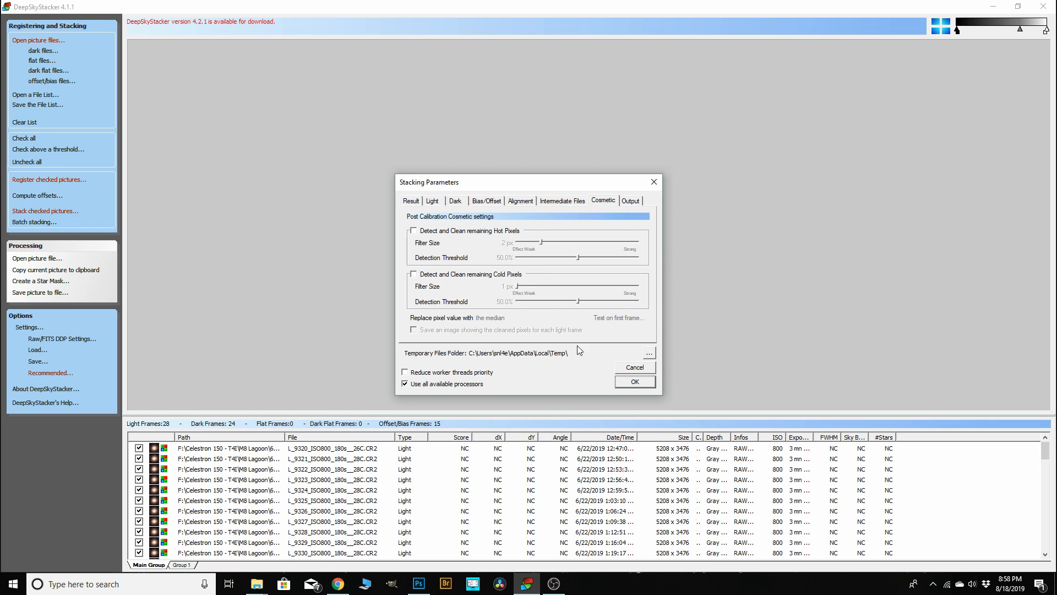
{"action": "left_click", "coordinate": [619, 385]}
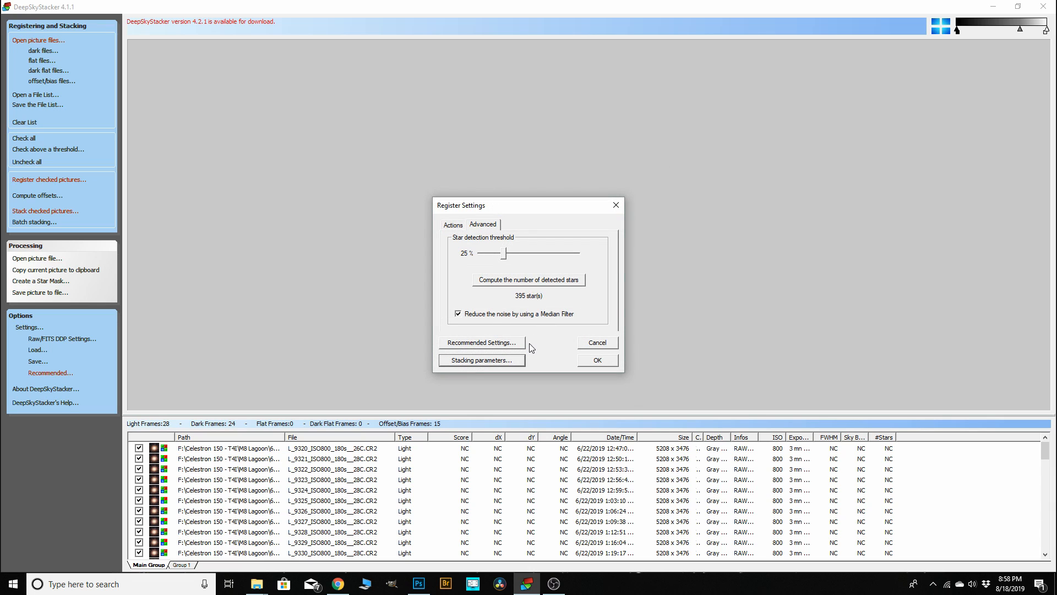
- Register the checked pictures with the best 100 % stacked after registering, and start stacking with the listed stacking steps
{"action": "left_click", "coordinate": [598, 343]}
{"action": "left_click", "coordinate": [68, 182]}
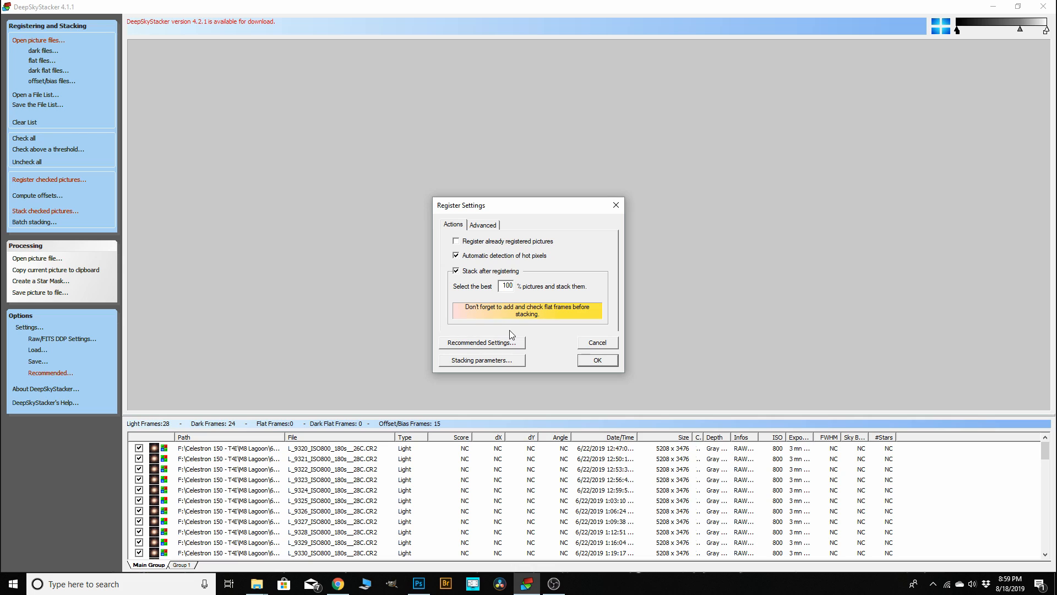
{"action": "key", "text": "Return"}
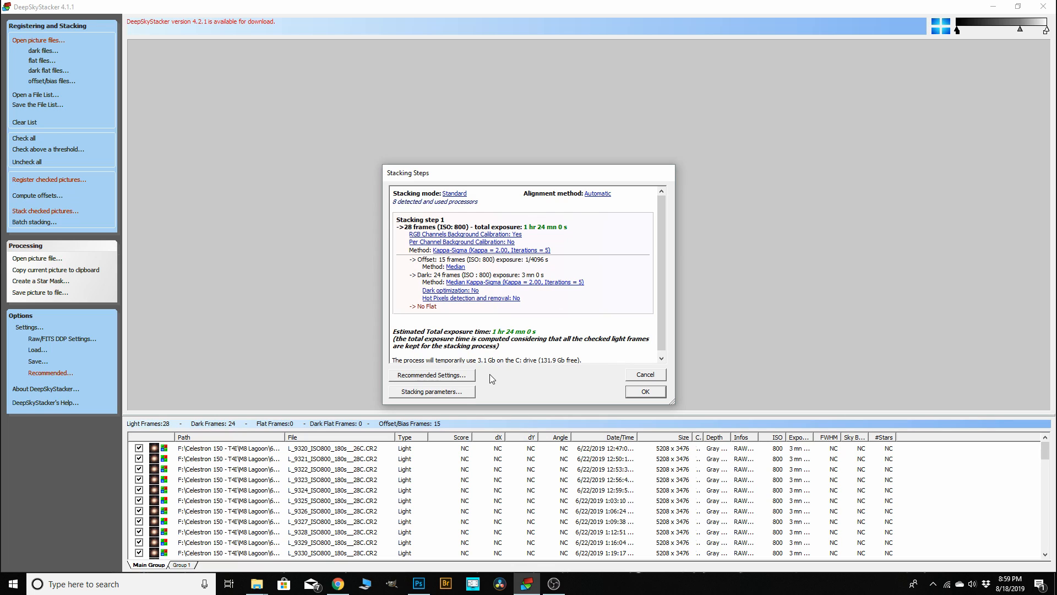
{"action": "left_click", "coordinate": [644, 392]}
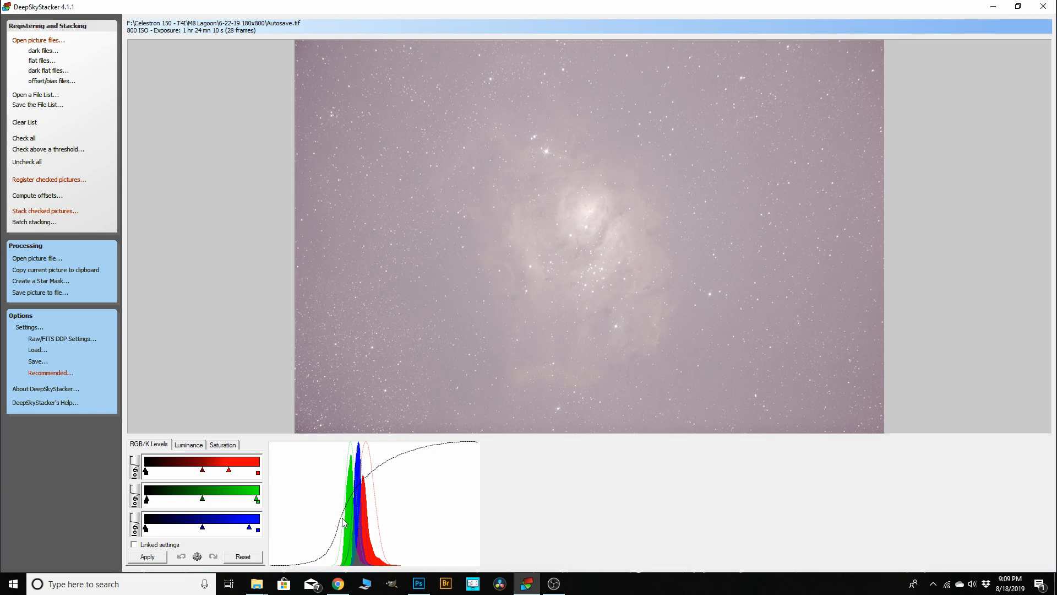
- Set the stacked picture's luminance darkness to 78.0 and try small shifts of the midtone and highlight sliders
{"action": "left_click", "coordinate": [185, 445]}
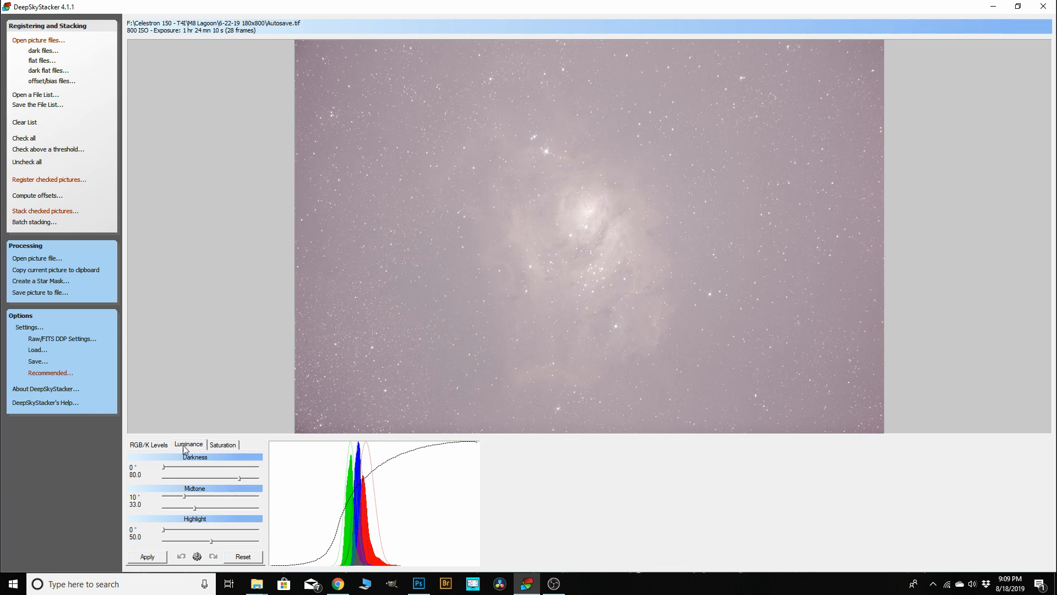
{"action": "left_click", "coordinate": [239, 478]}
{"action": "mouse_move", "coordinate": [239, 478]}
{"action": "left_mouse_down"}
{"action": "mouse_move", "coordinate": [217, 478]}
{"action": "mouse_move", "coordinate": [236, 481]}
{"action": "left_mouse_up"}
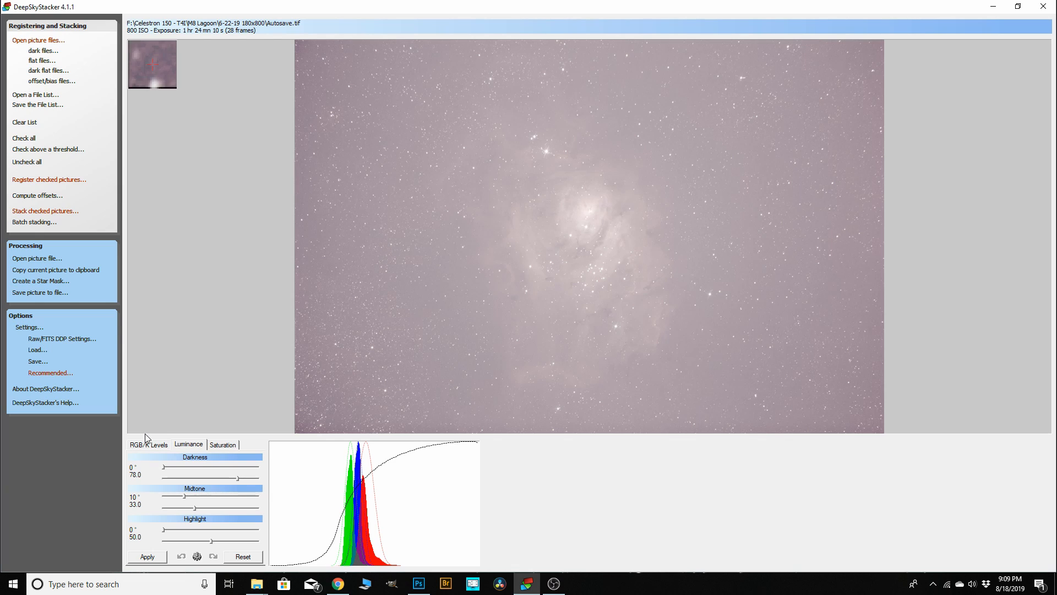
{"action": "left_click", "coordinate": [151, 446]}
{"action": "left_click", "coordinate": [186, 446]}
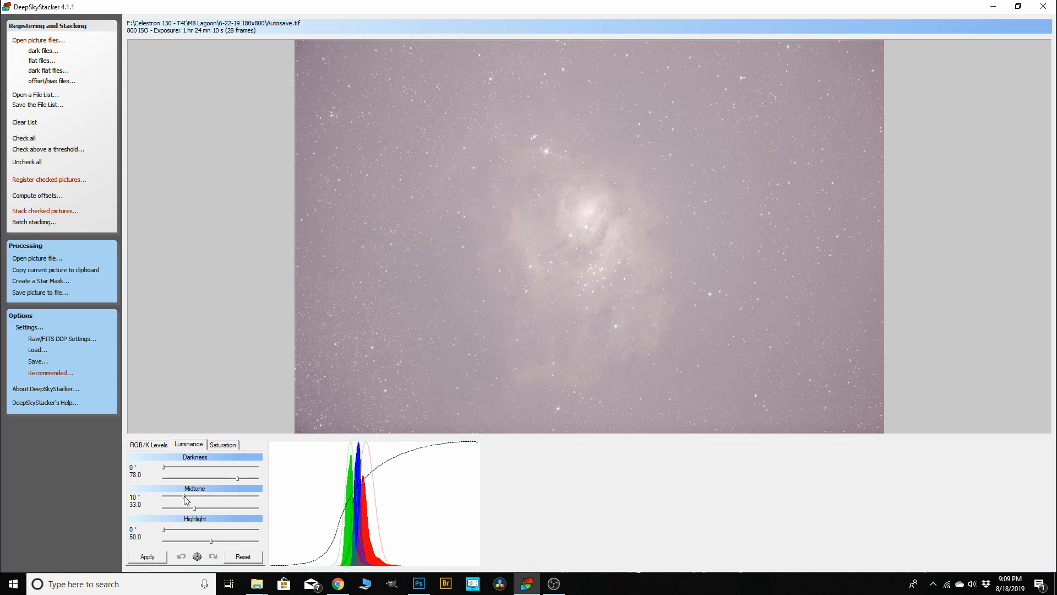
{"action": "left_click_drag", "start_coordinate": [184, 496], "coordinate": [187, 497]}
{"action": "left_click_drag", "start_coordinate": [211, 541], "coordinate": [211, 546]}
- Lower the blue, green and red midpoints so the three histogram peaks overlap, and apply the levels to the picture
{"action": "left_click", "coordinate": [154, 446]}
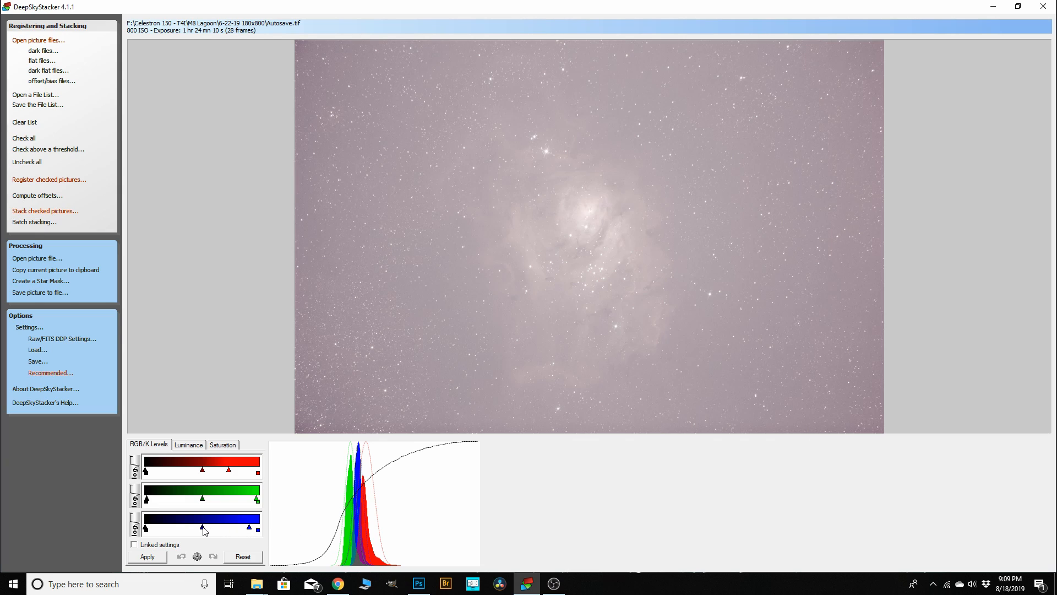
{"action": "left_click_drag", "start_coordinate": [203, 527], "coordinate": [197, 504]}
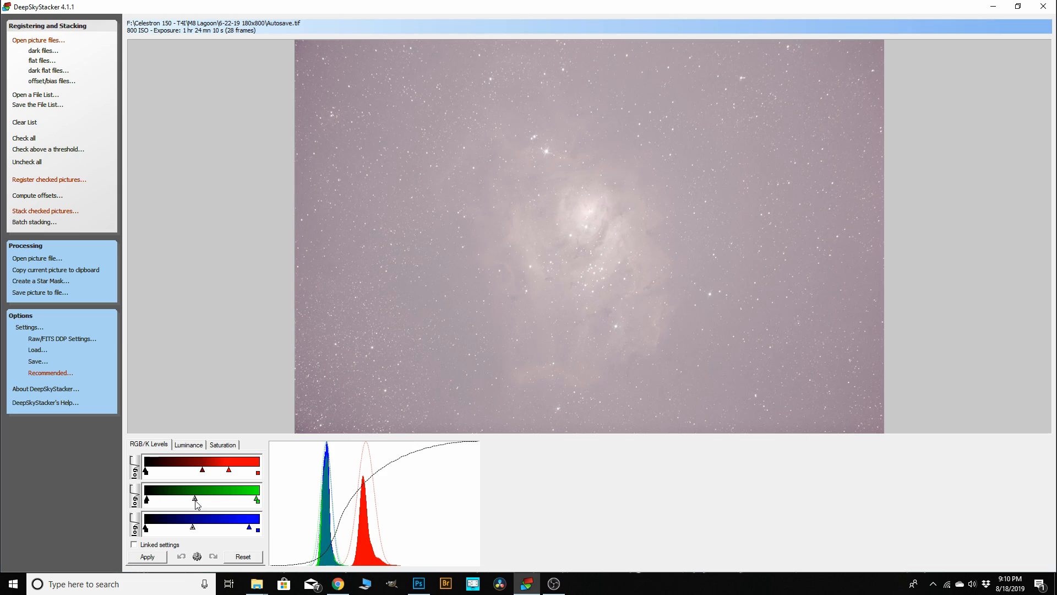
{"action": "left_click_drag", "start_coordinate": [203, 471], "coordinate": [193, 480]}
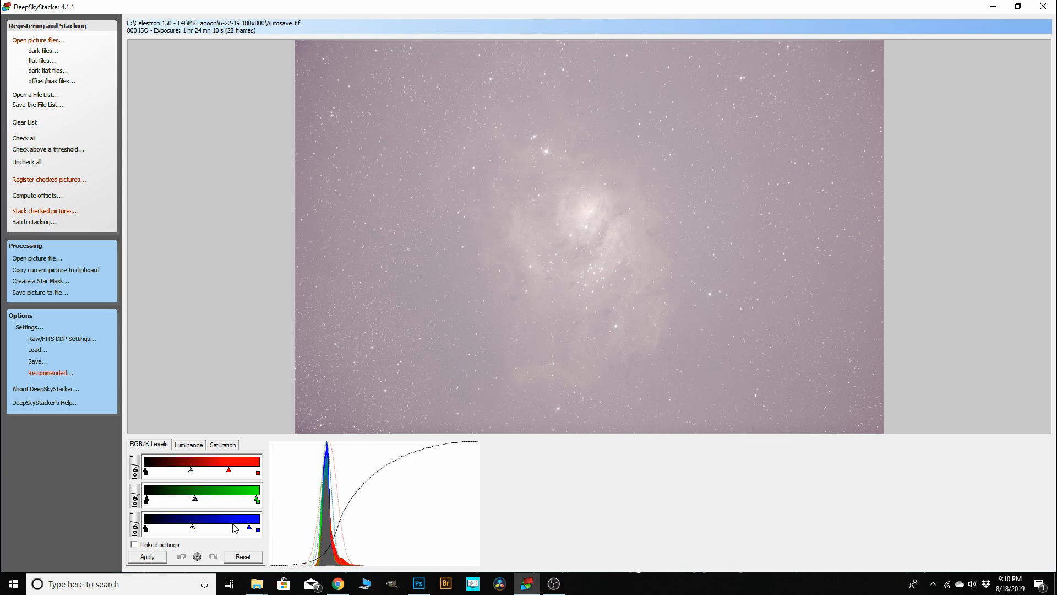
{"action": "left_click", "coordinate": [161, 560]}
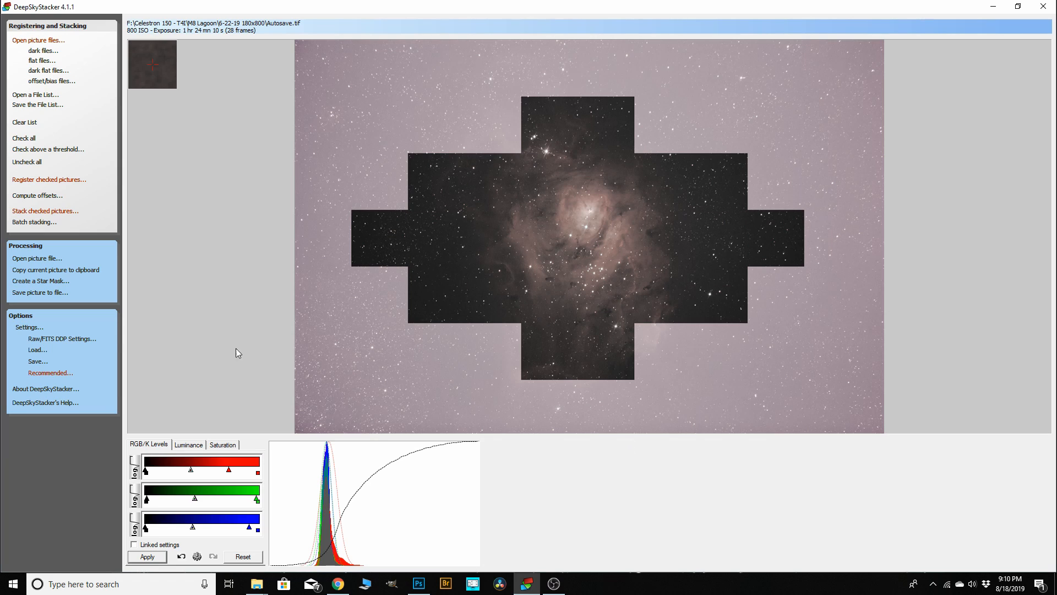
- Save the picture as 8-18-19 raw stack in the M8 Lagoon folder, as an uncompressed 32-bit integer TIFF with adjustments embedded but not applied
{"action": "left_click", "coordinate": [41, 293]}
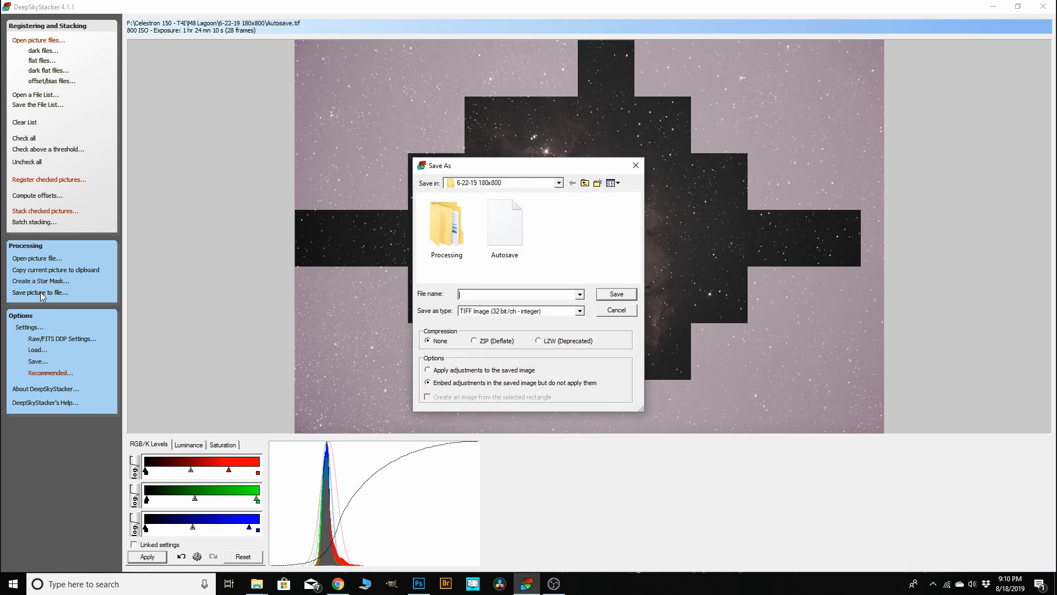
{"action": "left_click", "coordinate": [559, 183]}
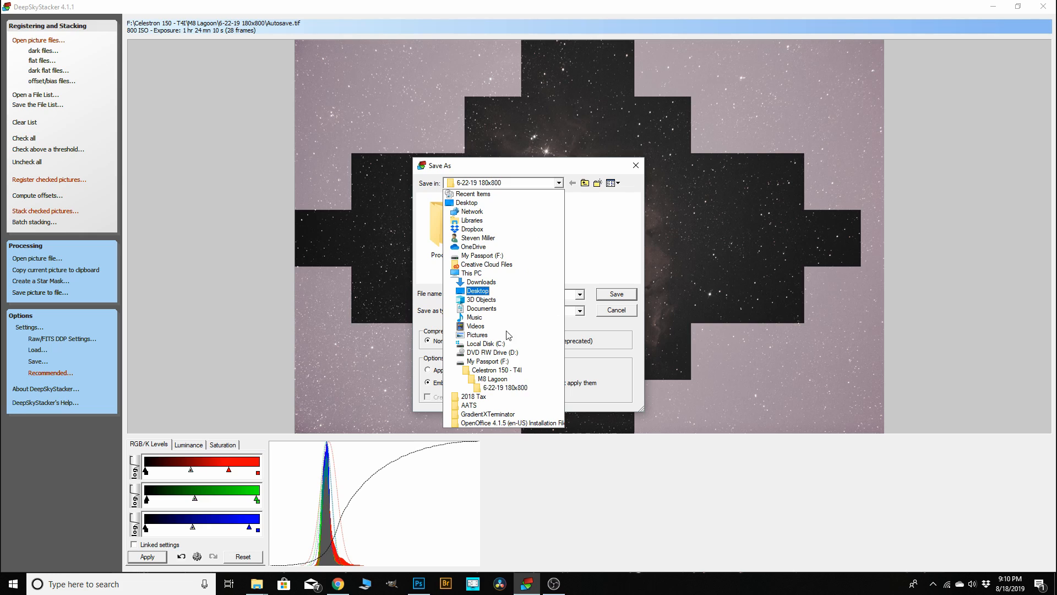
{"action": "left_click", "coordinate": [492, 379]}
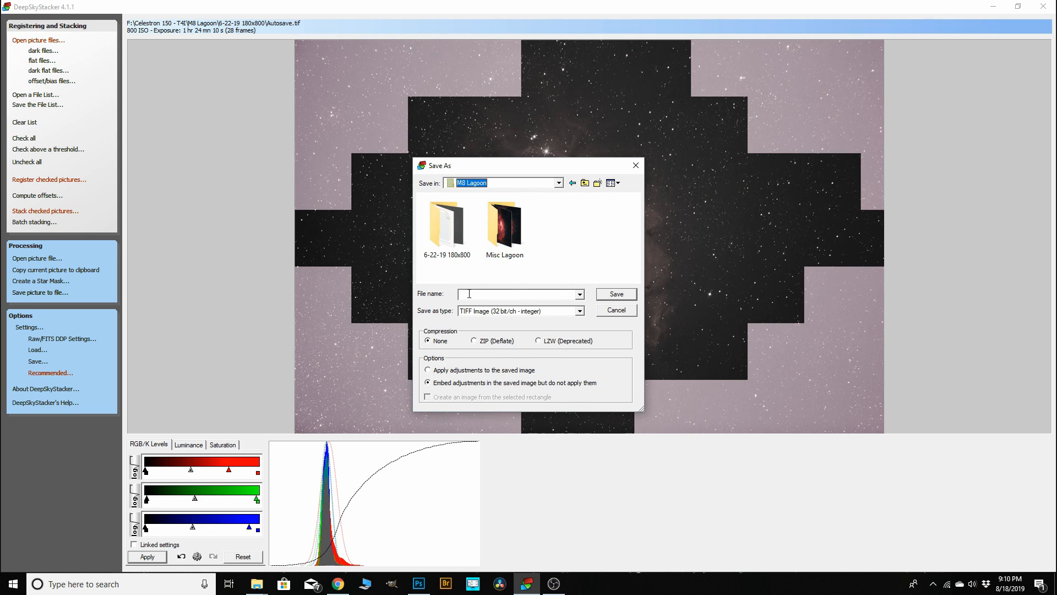
{"action": "left_click", "coordinate": [487, 293]}
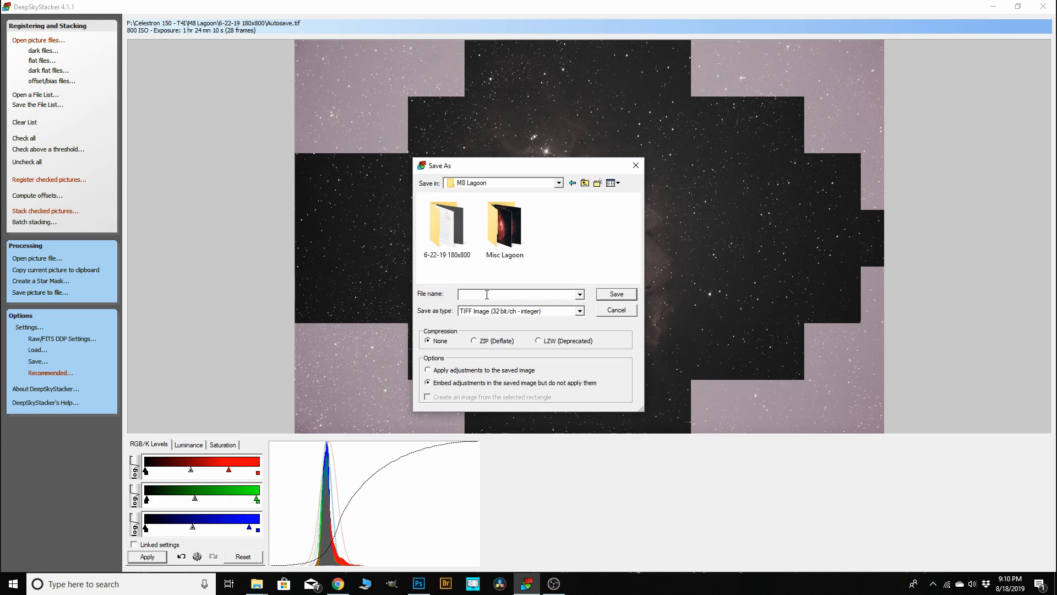
{"action": "type", "text": "8-18"}
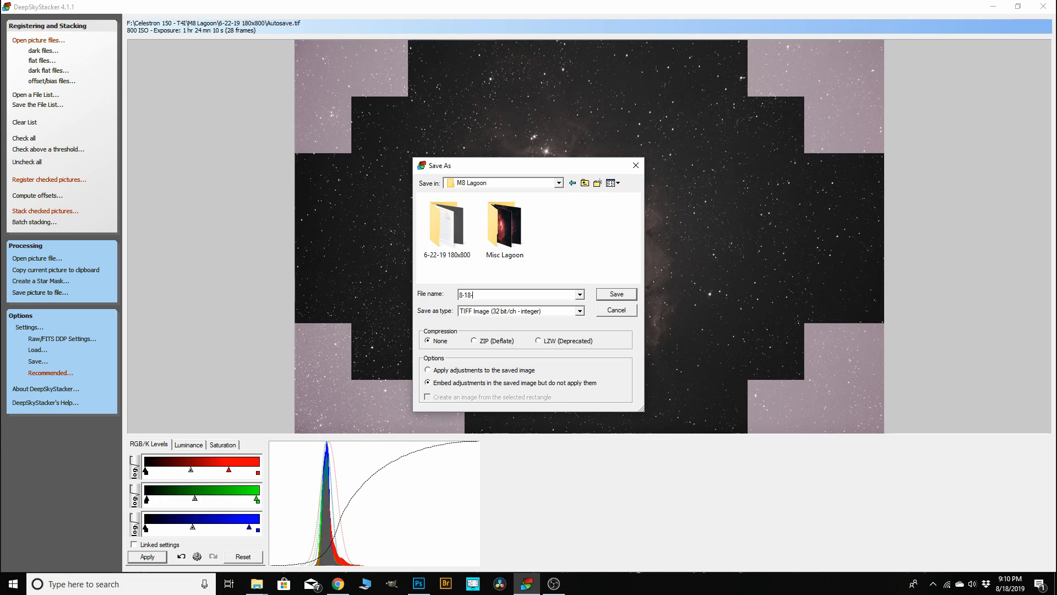
{"action": "type", "text": "-19"}
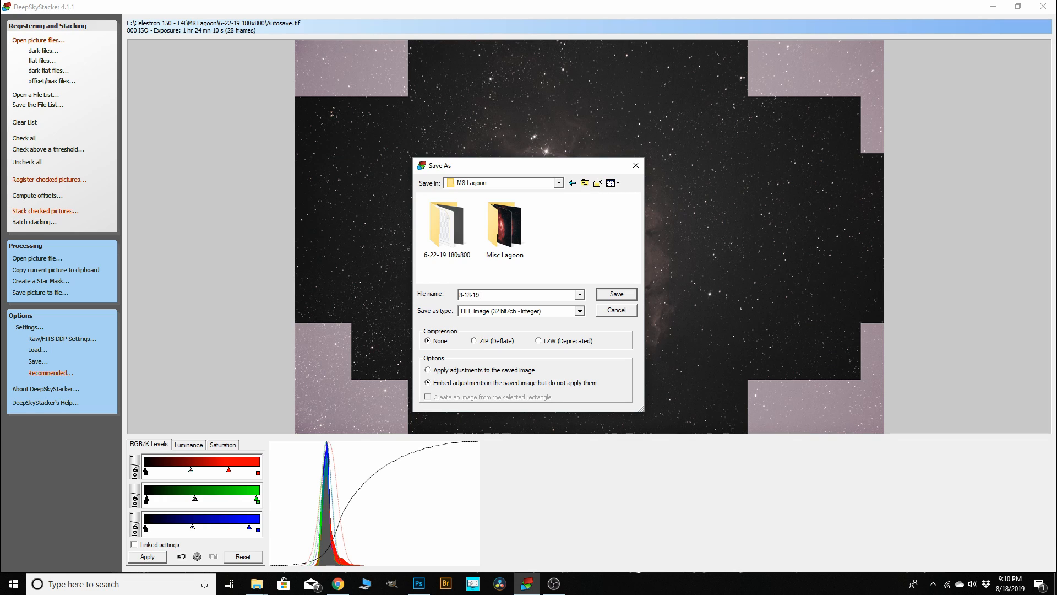
{"action": "type", "text": " r"}
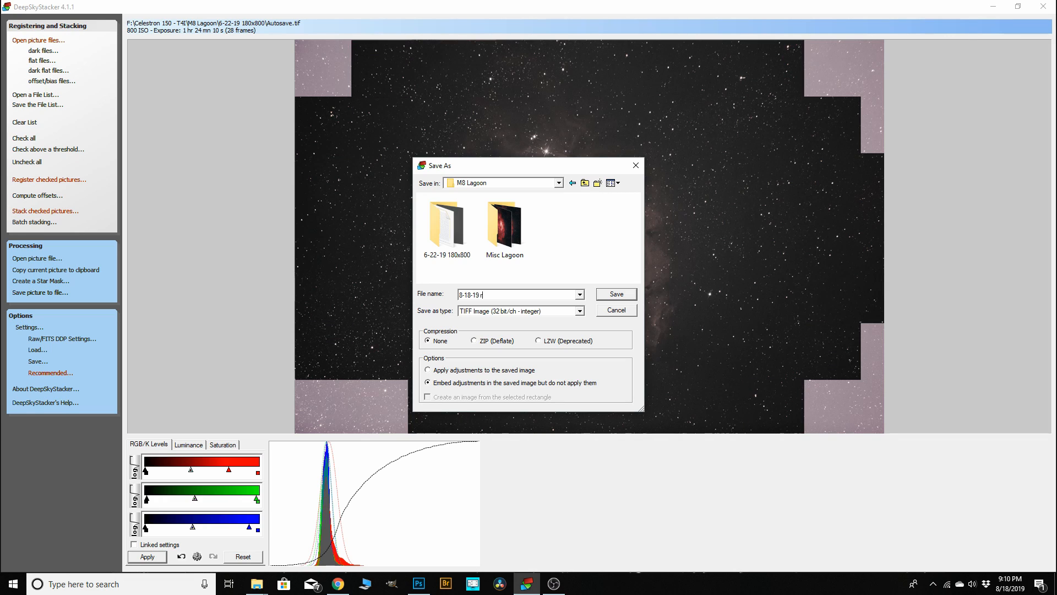
{"action": "type", "text": "aw stck"}
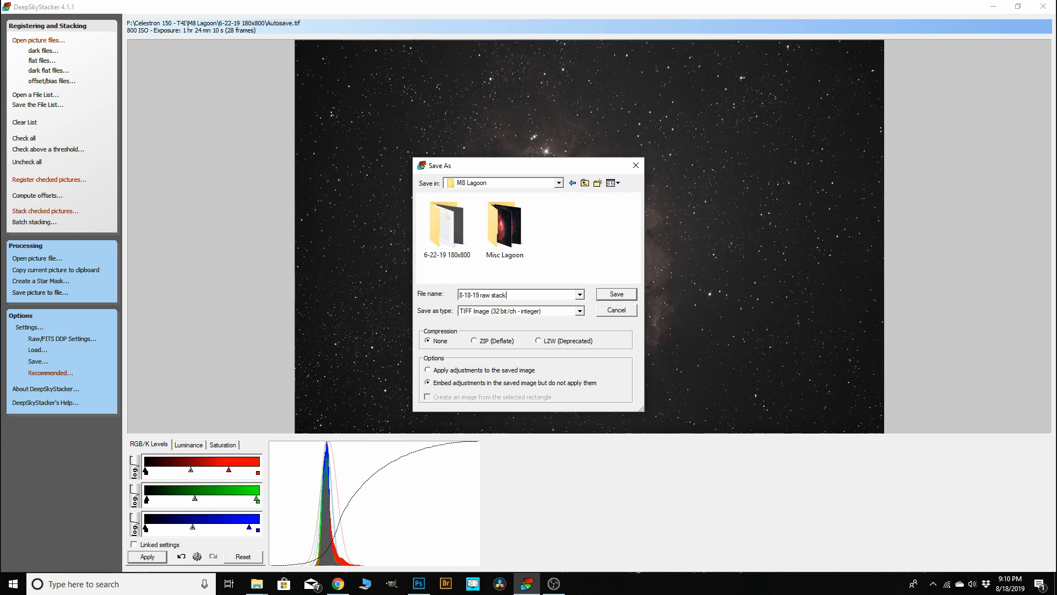
{"action": "left_click", "coordinate": [609, 297]}
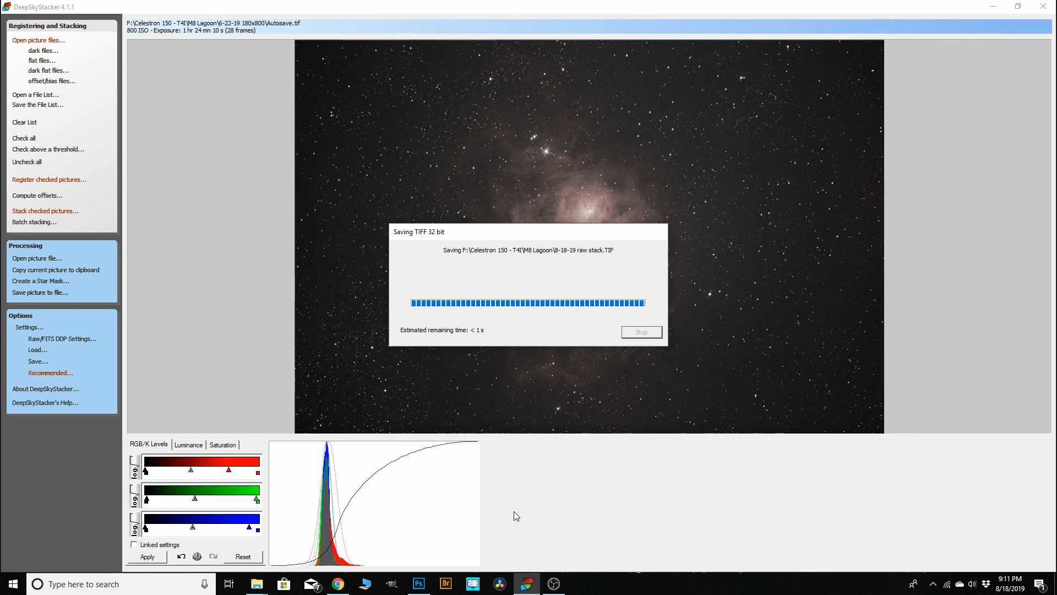
- Switch to Photoshop and open 8-18-19 raw stack from the M8 Lagoon folder
{"action": "left_click", "coordinate": [422, 589]}
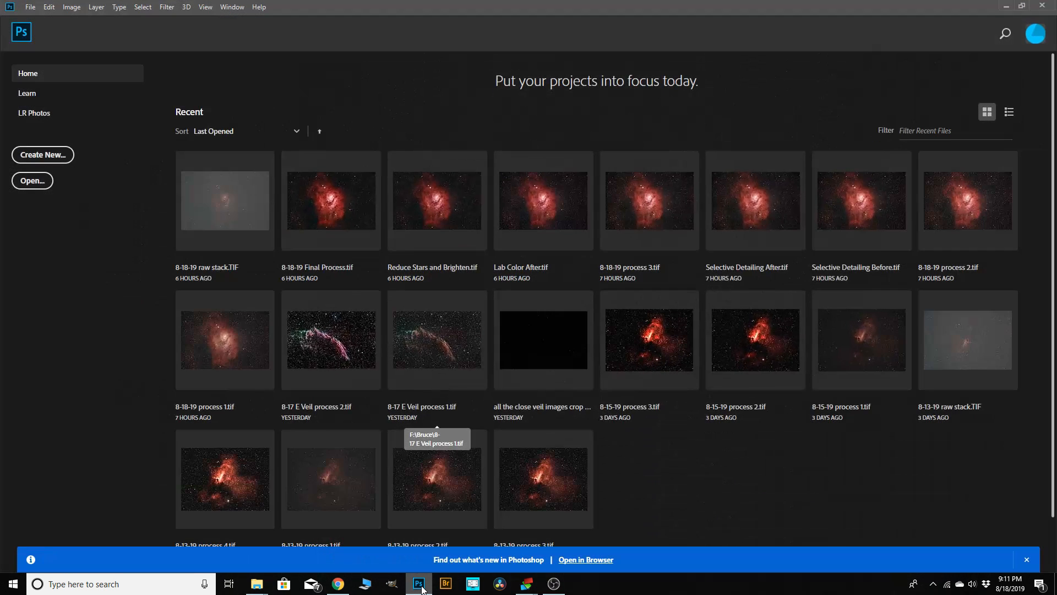
{"action": "left_click", "coordinate": [38, 184]}
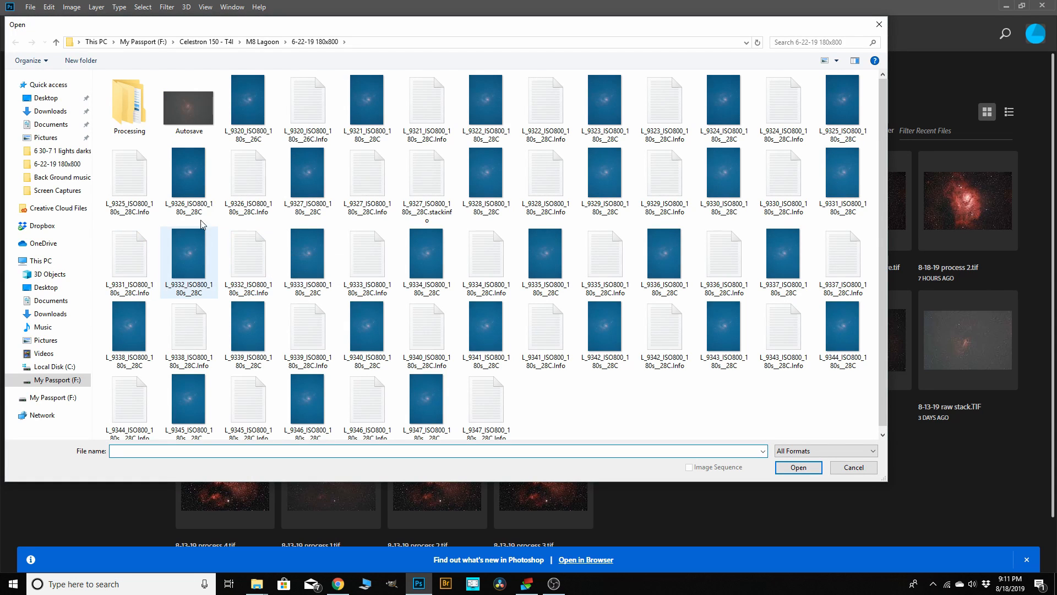
{"action": "left_click", "coordinate": [56, 42]}
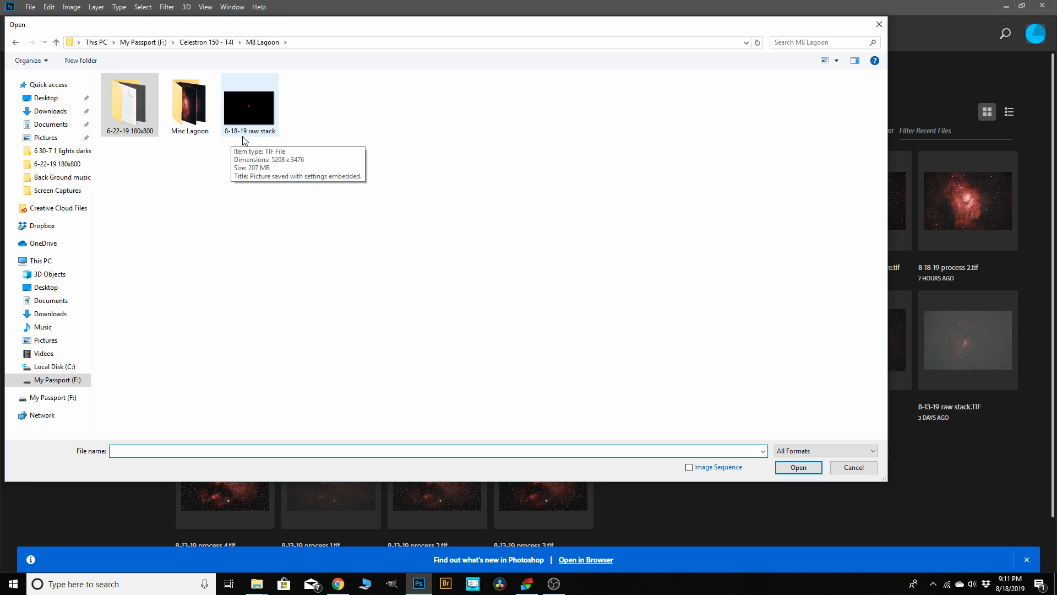
{"action": "left_click", "coordinate": [242, 137]}
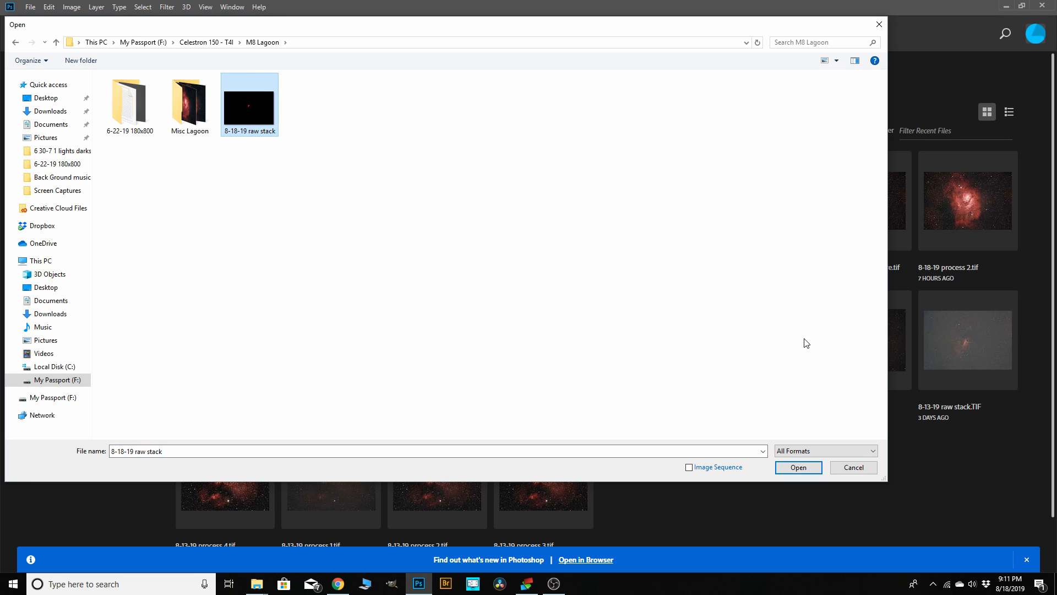
{"action": "left_click", "coordinate": [797, 468]}
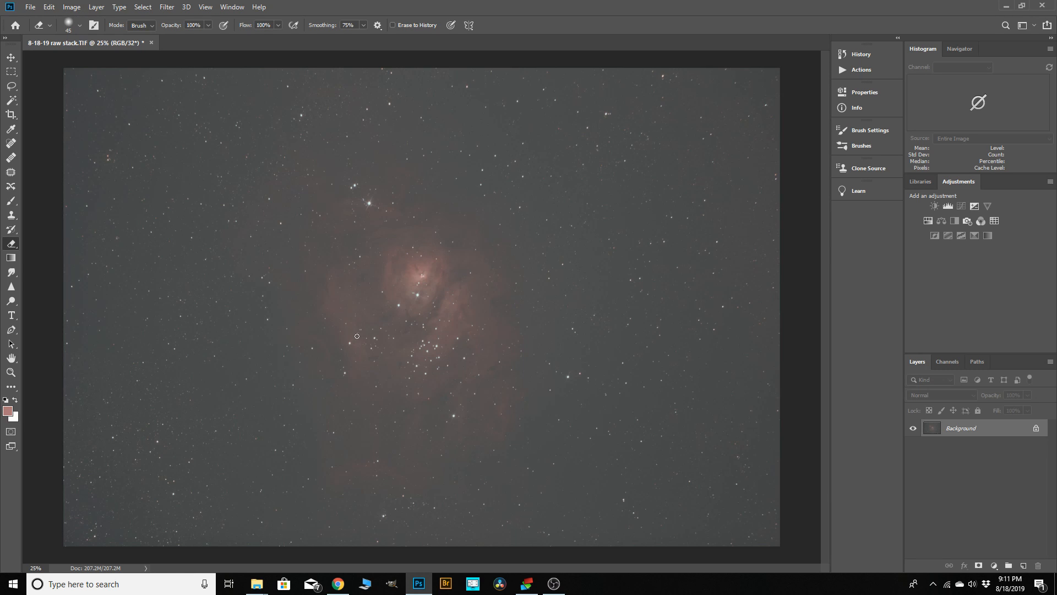
- Check the colour mode and bits-per-channel setting of the raw stack image
{"action": "left_click", "coordinate": [72, 7]}
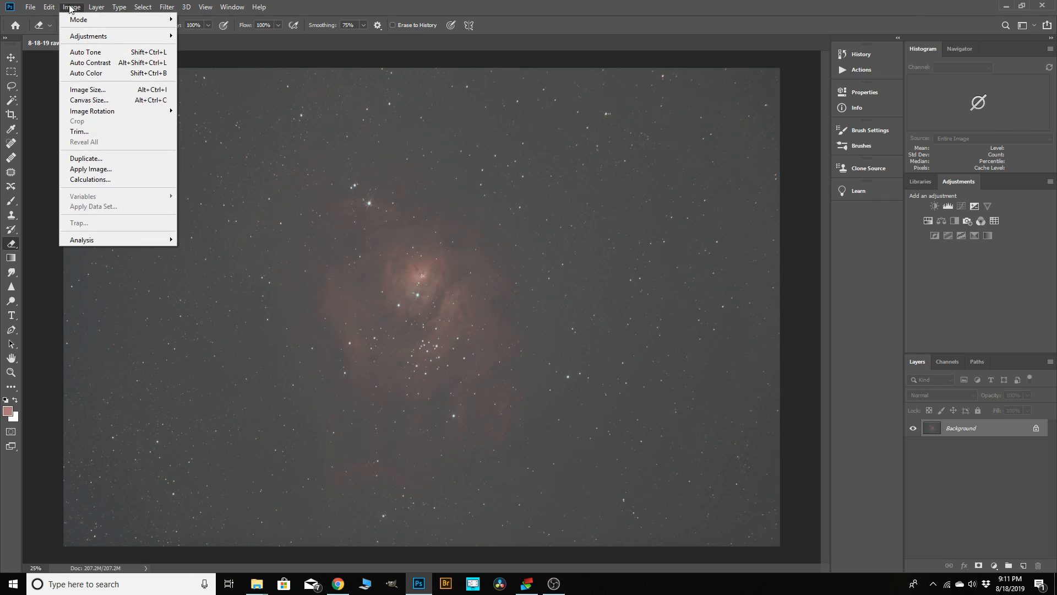
{"action": "mouse_move", "coordinate": [124, 21]}
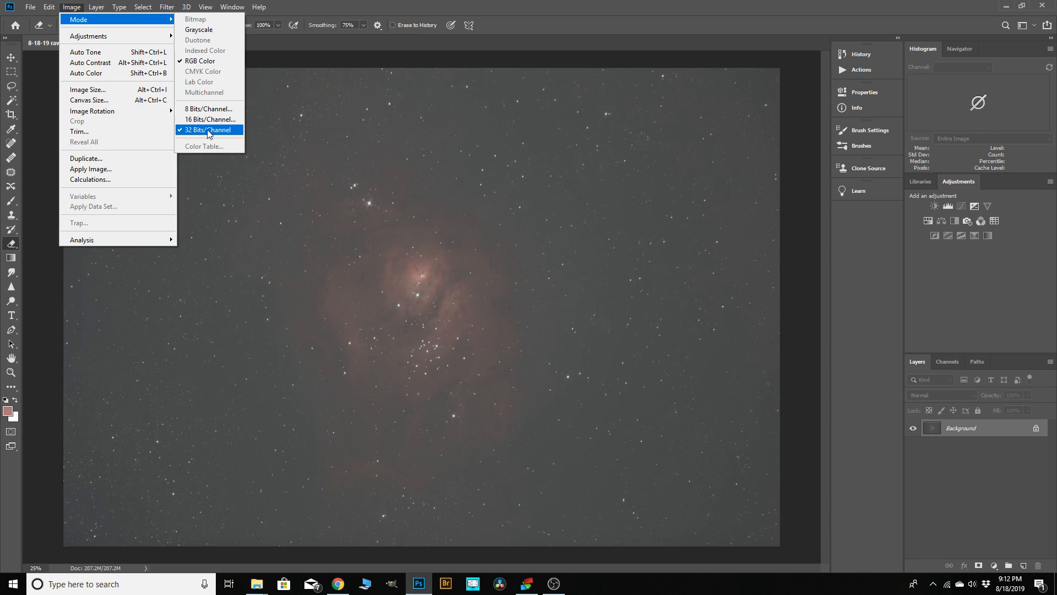
{"action": "left_click", "coordinate": [395, 141]}
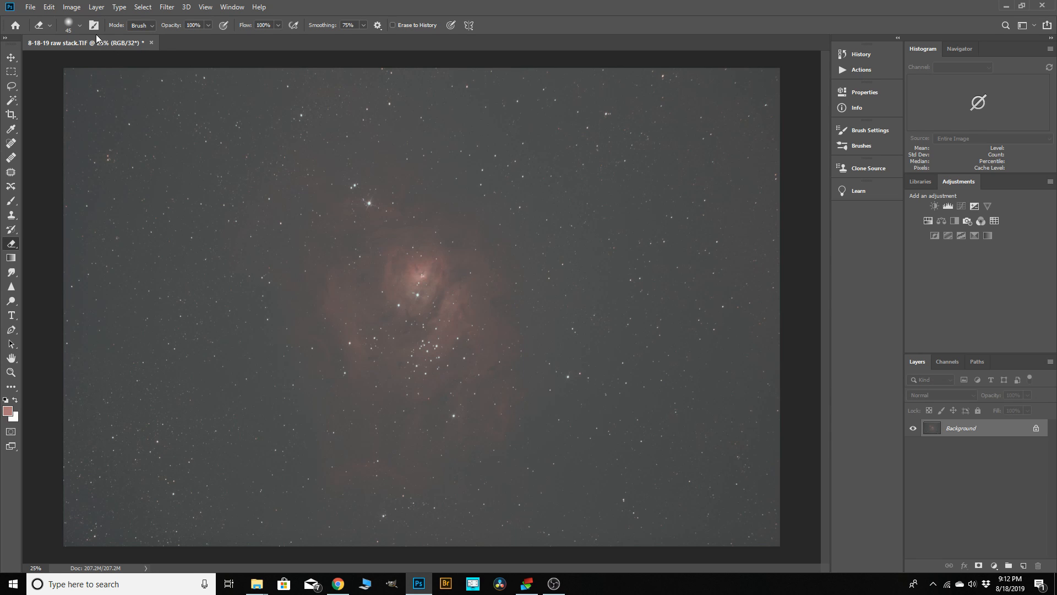
- Apply a Levels adjustment to the RGB channel with the white input level set to 216
{"action": "left_click", "coordinate": [75, 9]}
{"action": "mouse_move", "coordinate": [101, 38]}
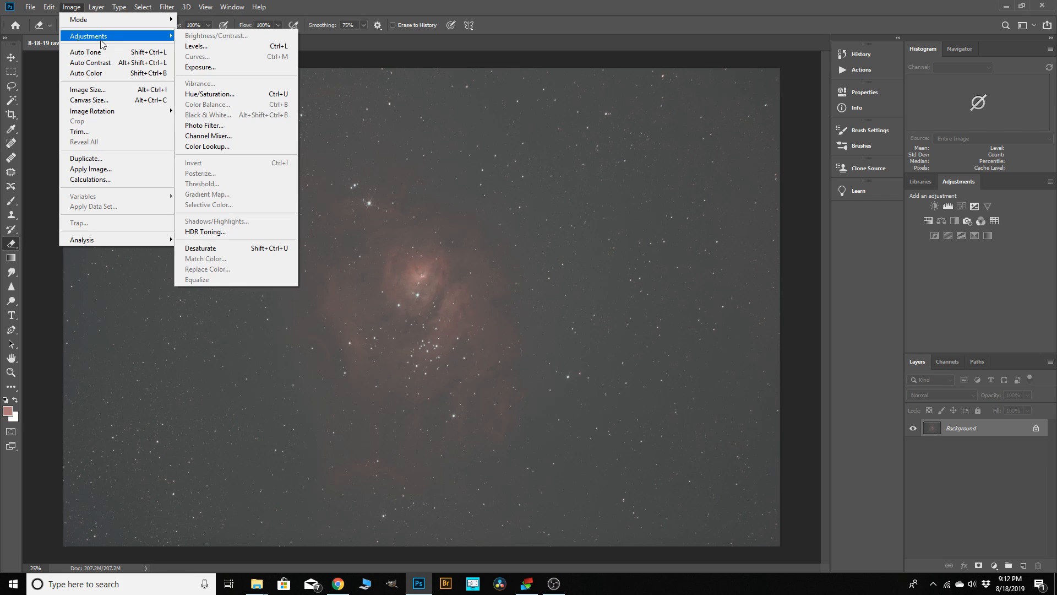
{"action": "left_click", "coordinate": [194, 46]}
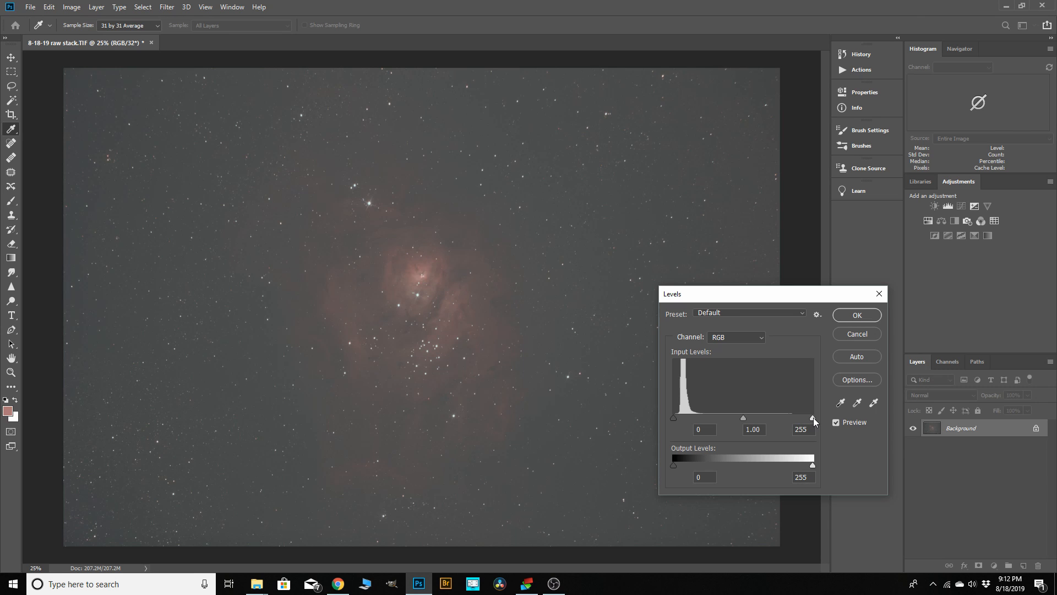
{"action": "left_click_drag", "start_coordinate": [814, 418], "coordinate": [797, 416]}
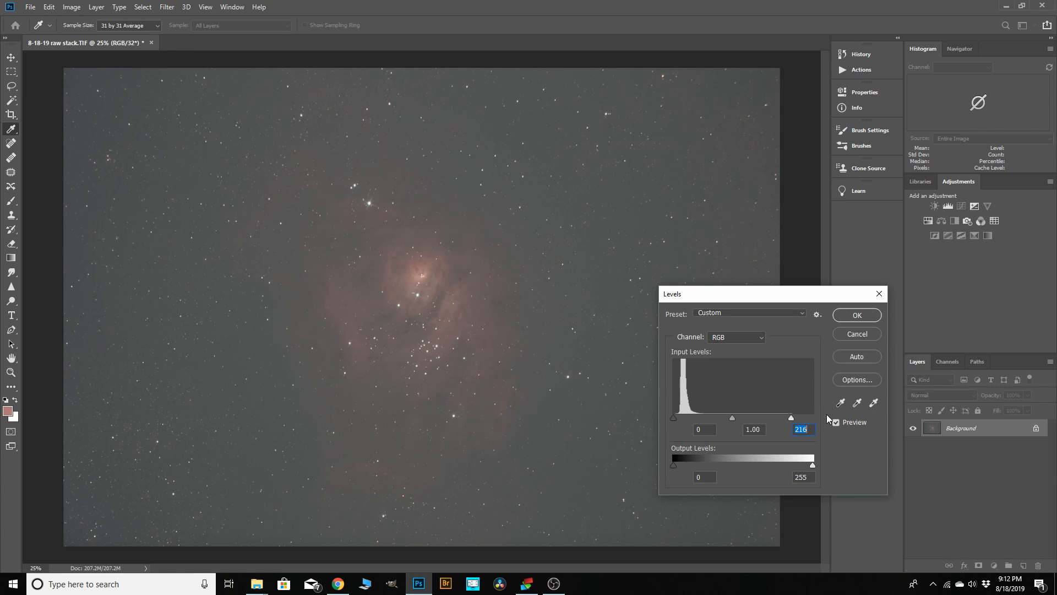
{"action": "left_click", "coordinate": [848, 316]}
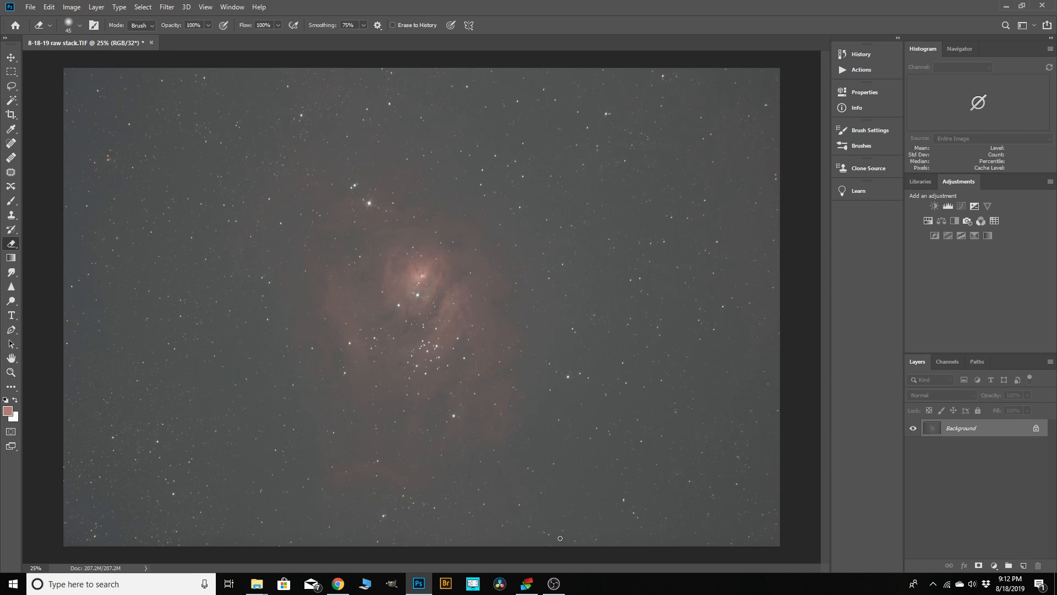
{"action": "left_click", "coordinate": [555, 584]}
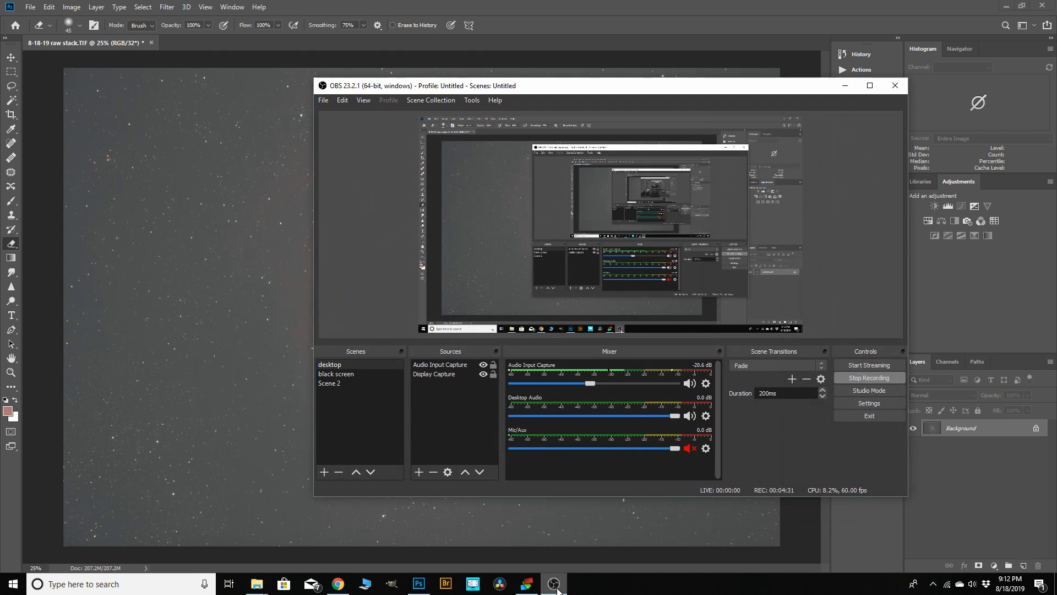
{"action": "left_click", "coordinate": [845, 86]}
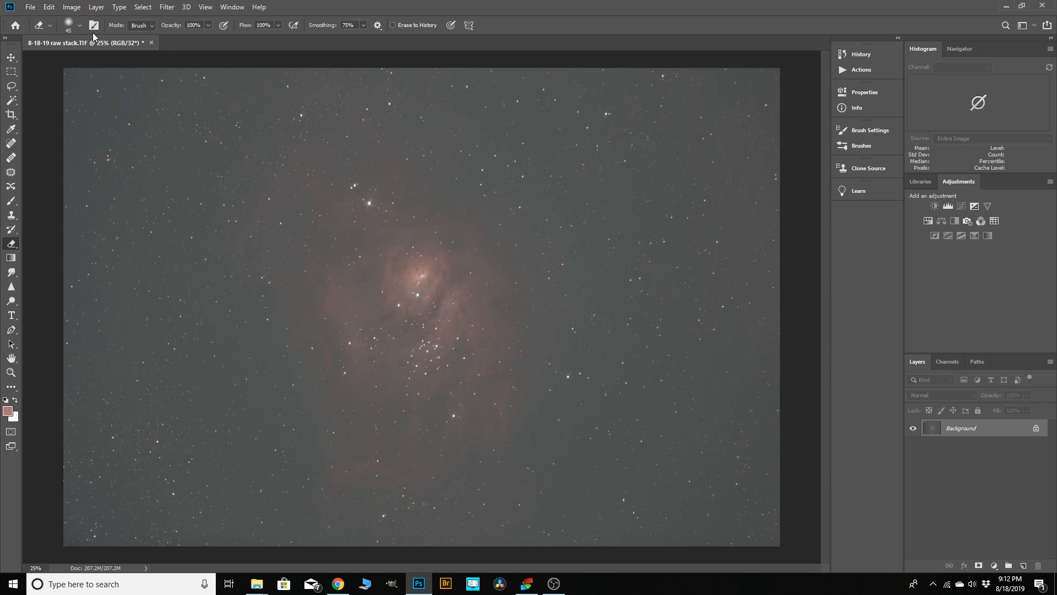
- Brighten the midtones with a Levels adjustment, setting the RGB midtone input to 1.23
{"action": "left_click", "coordinate": [72, 7]}
{"action": "mouse_move", "coordinate": [87, 38]}
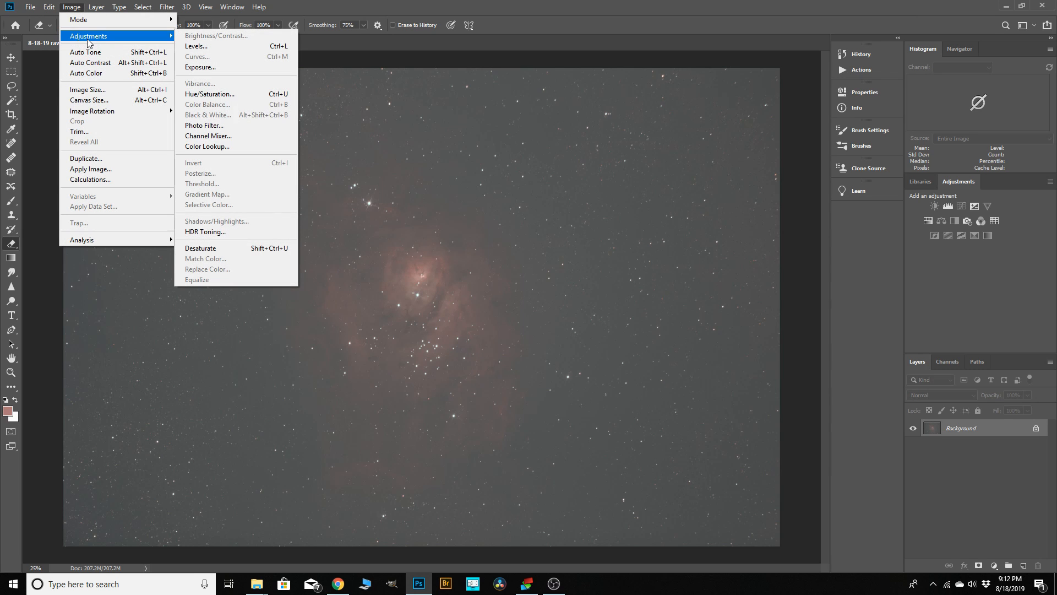
{"action": "left_click", "coordinate": [196, 46]}
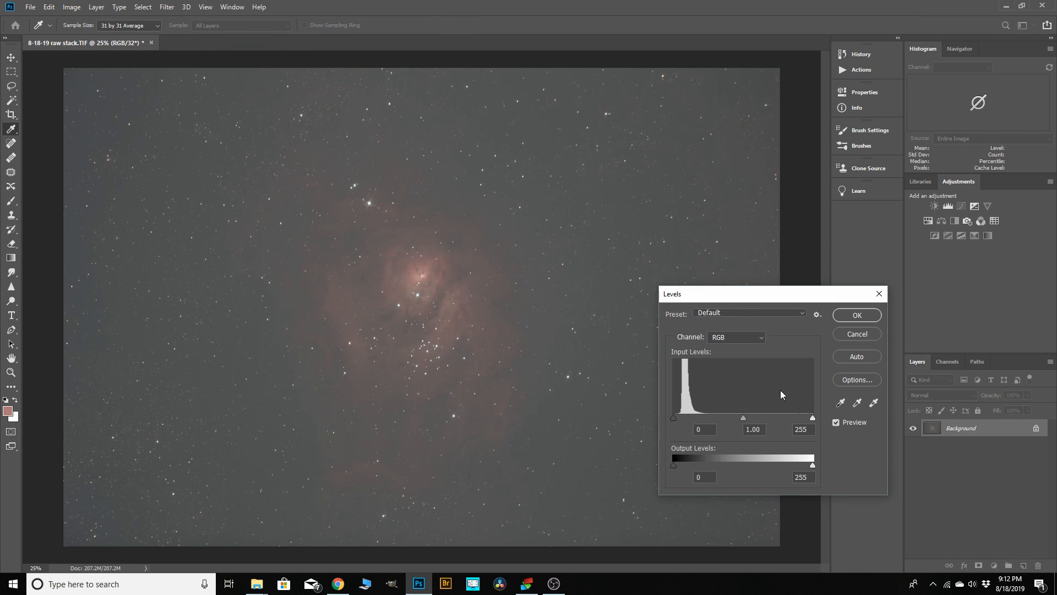
{"action": "left_click_drag", "start_coordinate": [743, 417], "coordinate": [734, 415]}
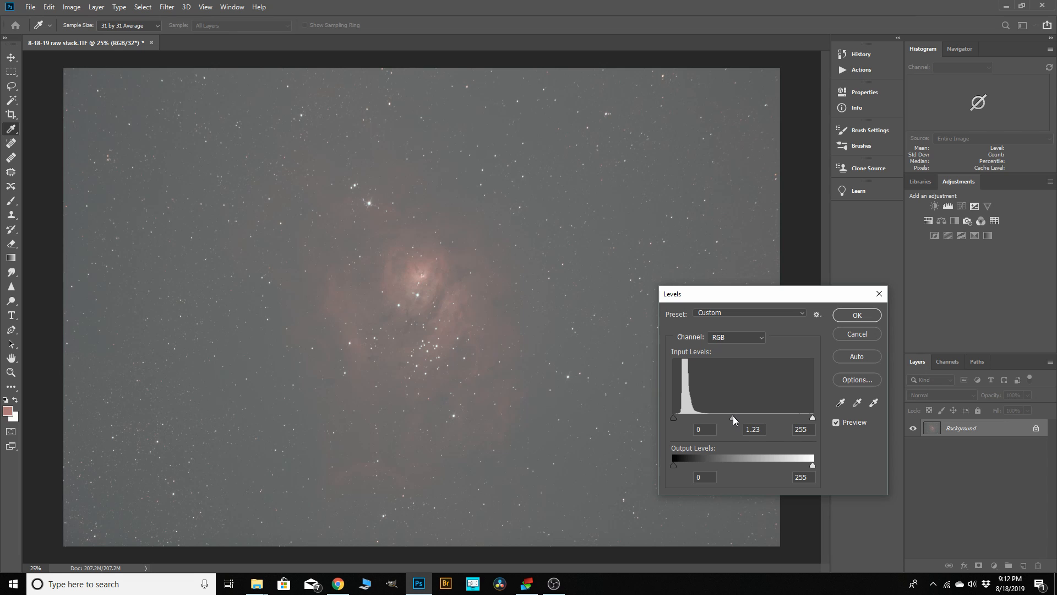
{"action": "left_click", "coordinate": [845, 317]}
{"action": "key", "text": "e"}
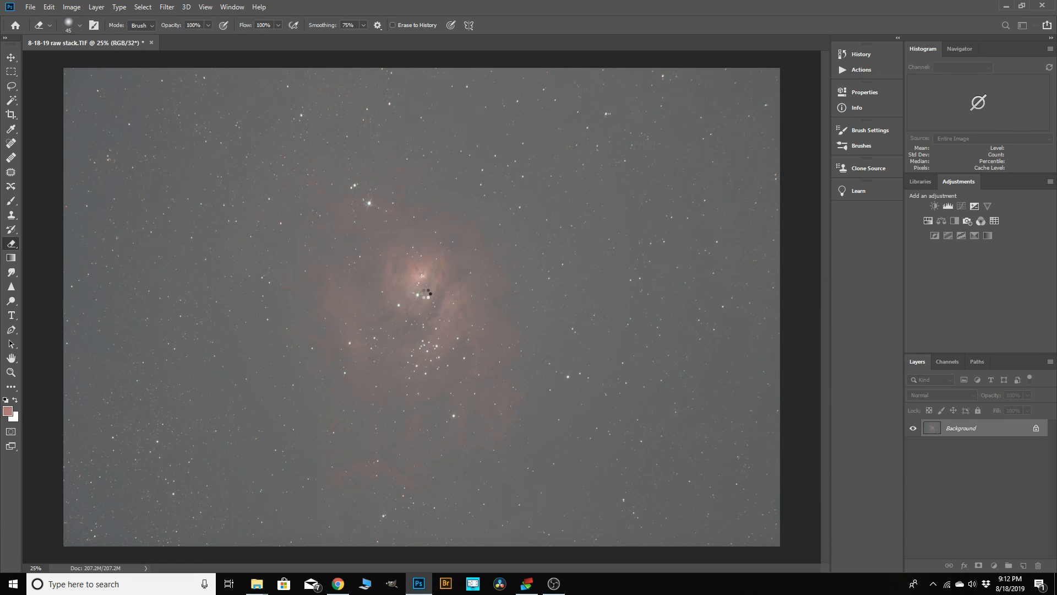
- Darken the background with a Levels adjustment, raising the RGB black input level to 13
{"action": "left_click", "coordinate": [72, 7]}
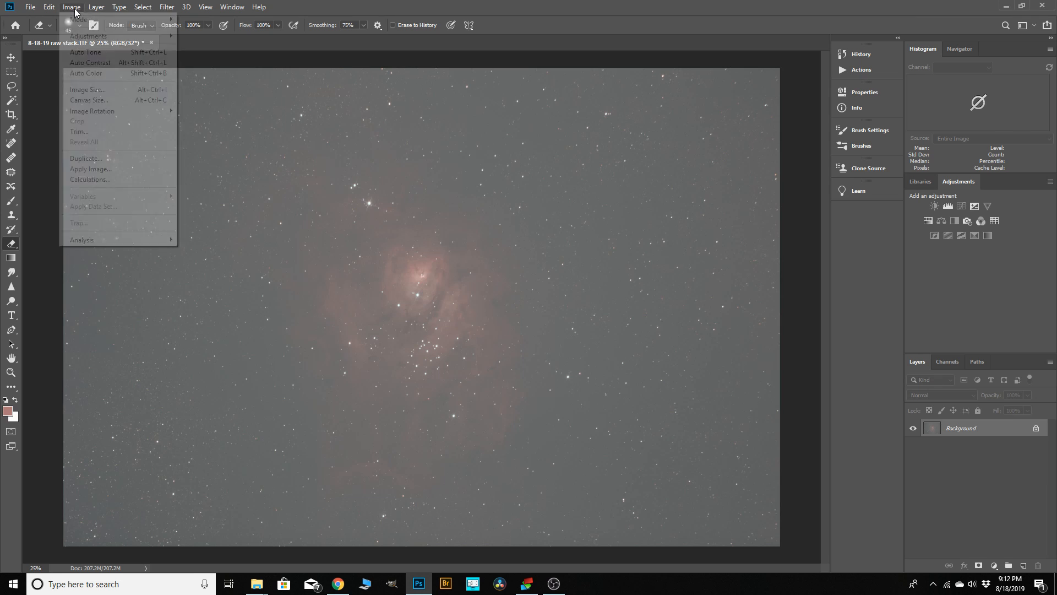
{"action": "mouse_move", "coordinate": [110, 37]}
{"action": "left_click", "coordinate": [215, 46]}
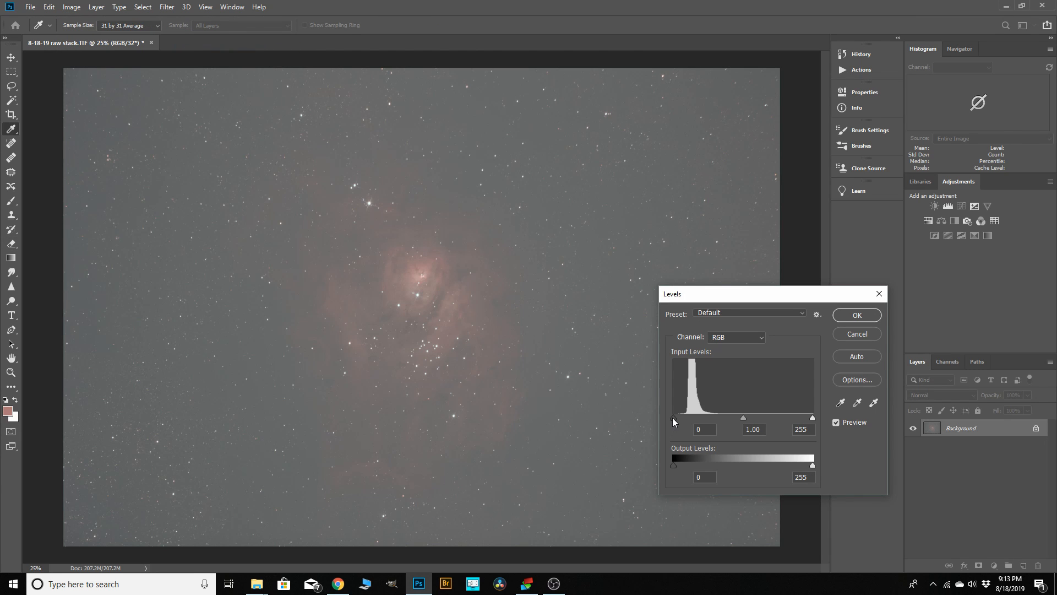
{"action": "left_click_drag", "start_coordinate": [672, 418], "coordinate": [679, 418]}
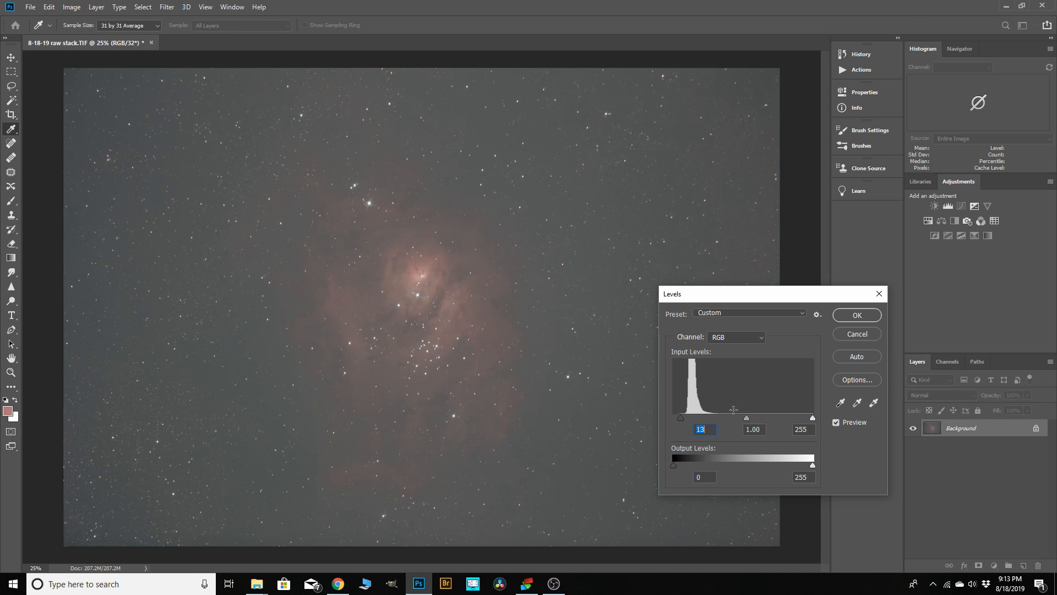
{"action": "left_click", "coordinate": [857, 315]}
{"action": "key", "text": "e"}
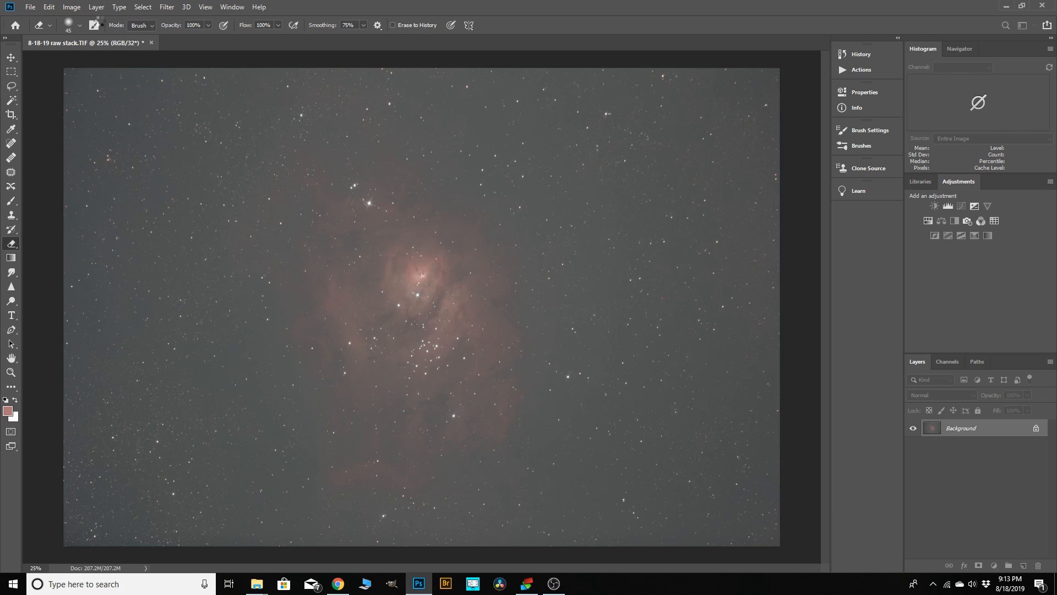
- Stretch the midtones again with a Levels adjustment, setting the RGB midtone input to 1.14
{"action": "left_click", "coordinate": [71, 7]}
{"action": "mouse_move", "coordinate": [83, 37]}
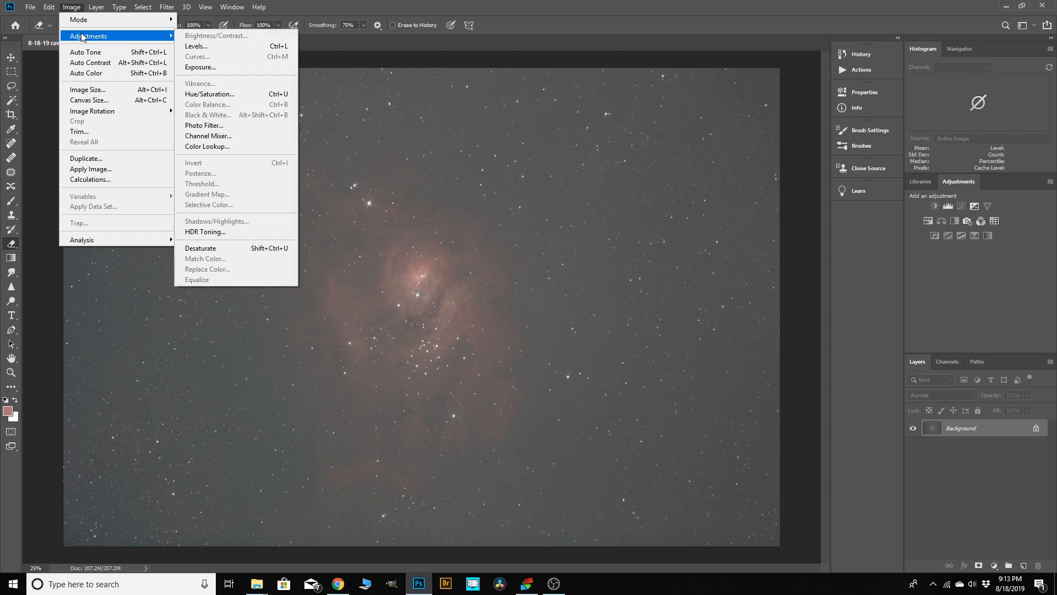
{"action": "left_click", "coordinate": [203, 47]}
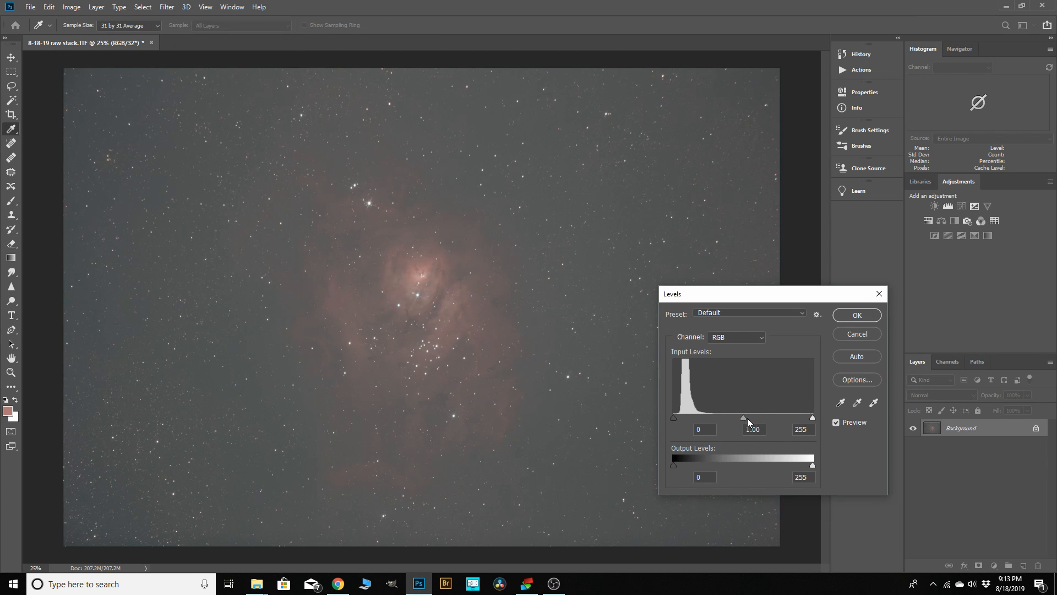
{"action": "left_click_drag", "start_coordinate": [743, 418], "coordinate": [745, 418]}
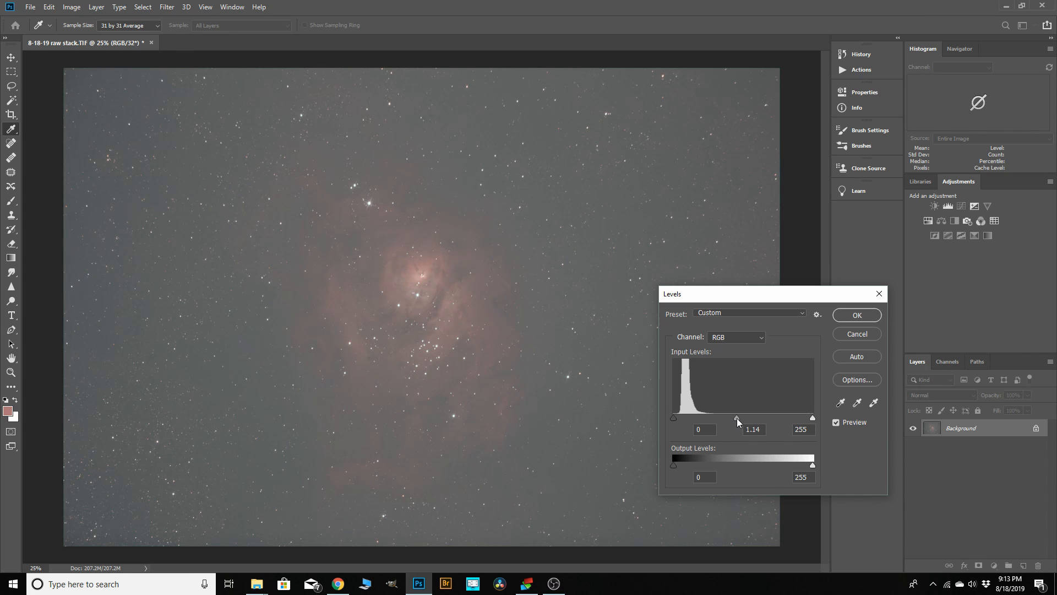
{"action": "left_click", "coordinate": [857, 315]}
{"action": "key", "text": "e"}
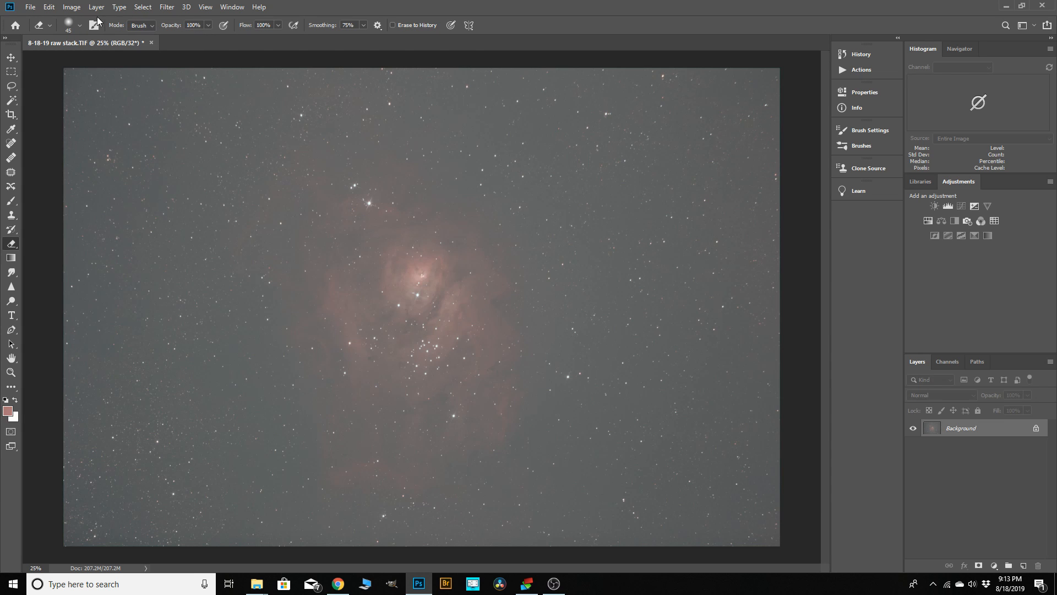
- Apply another Levels adjustment with the RGB black input level set to 10
{"action": "left_click", "coordinate": [71, 8]}
{"action": "mouse_move", "coordinate": [94, 34]}
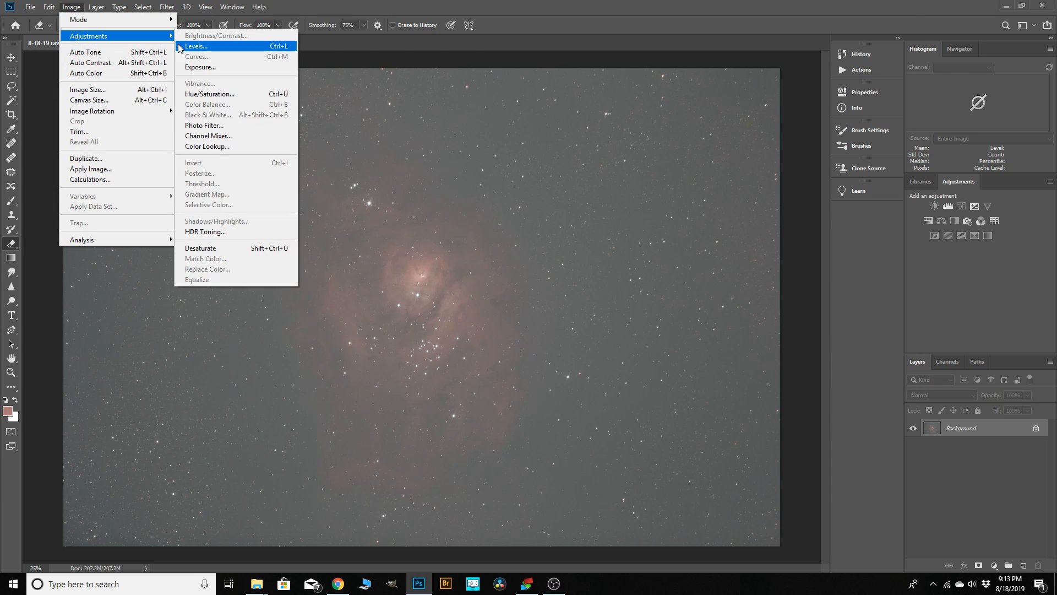
{"action": "left_click", "coordinate": [201, 45]}
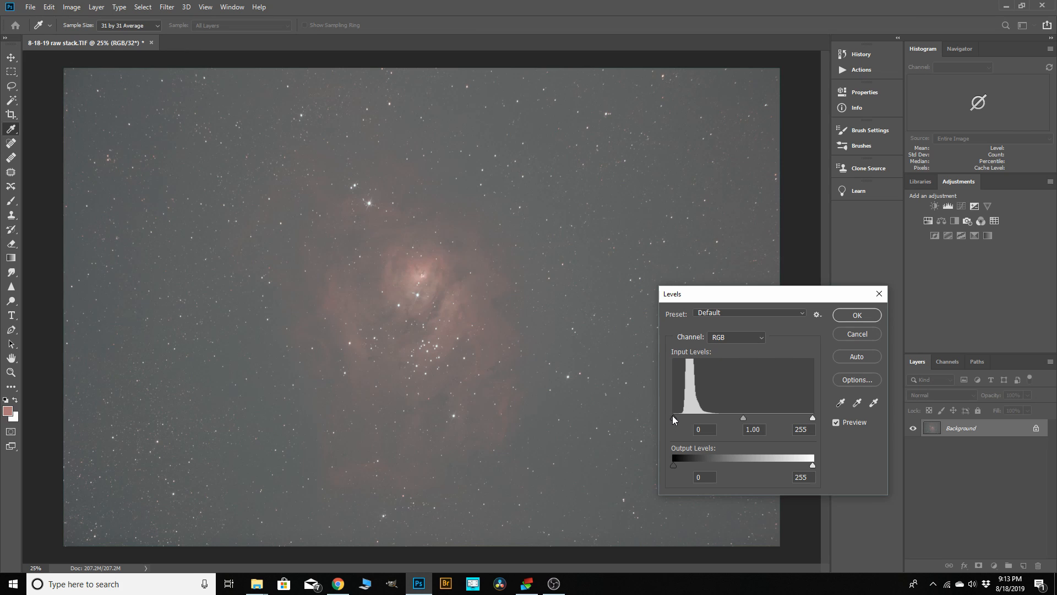
{"action": "left_click_drag", "start_coordinate": [673, 416], "coordinate": [677, 417]}
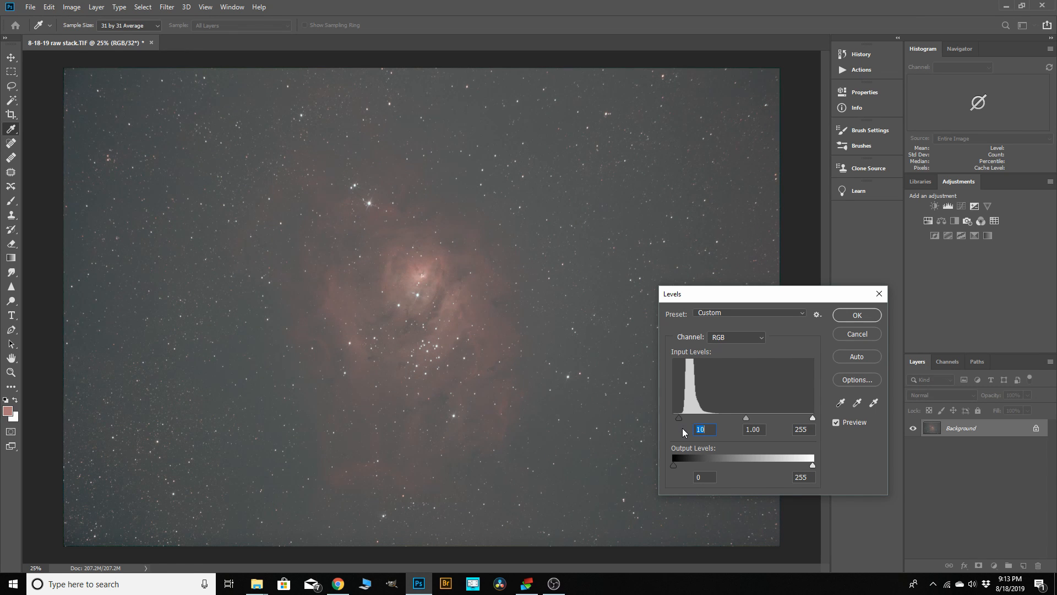
{"action": "left_click", "coordinate": [843, 316]}
{"action": "key", "text": "e"}
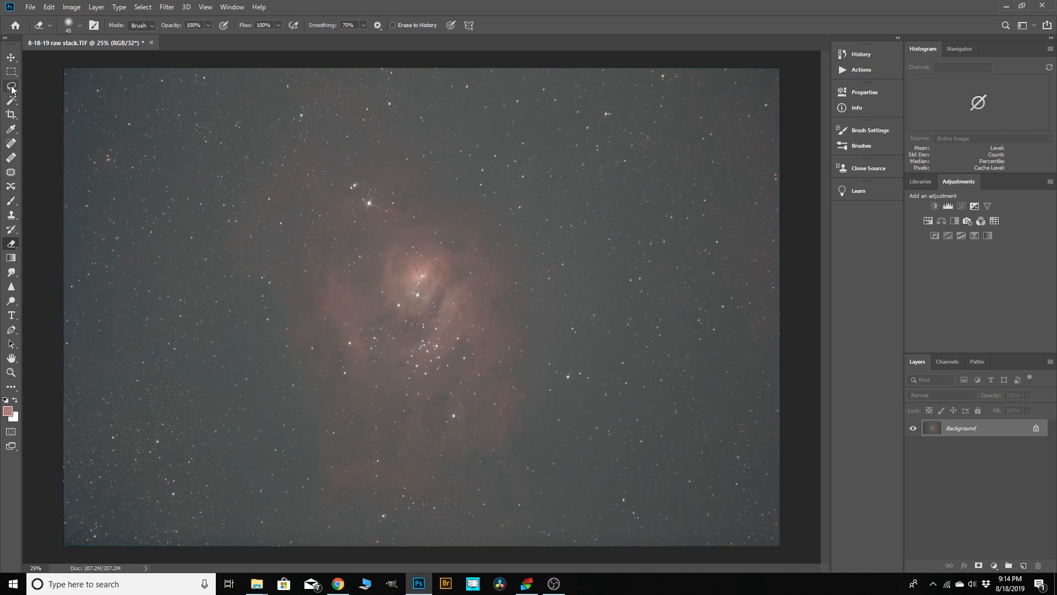
- Crop a thin border off all four sides of the nebula picture
{"action": "left_click", "coordinate": [11, 114]}
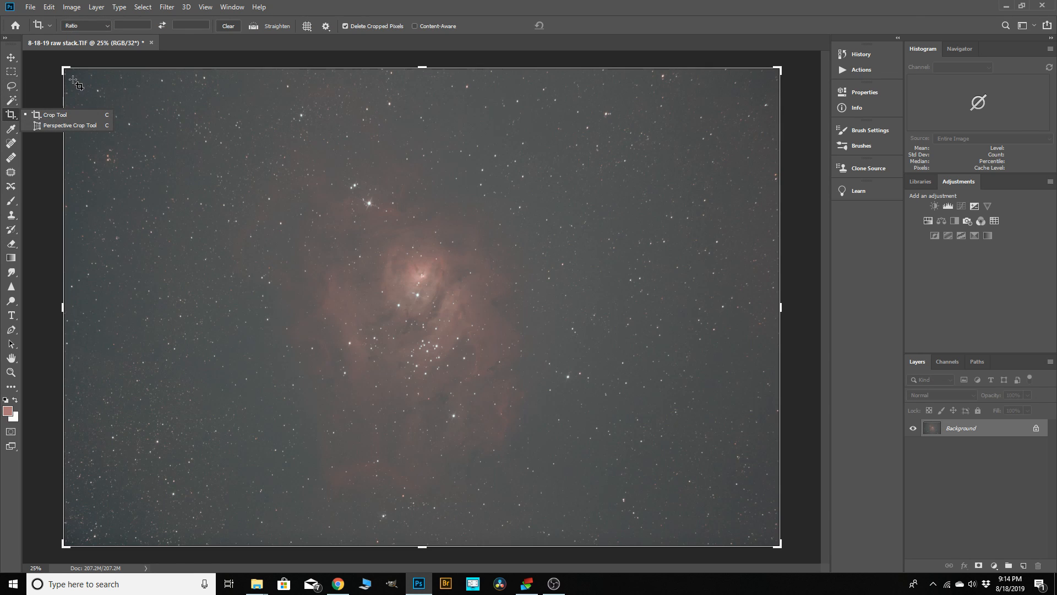
{"action": "left_click_drag", "start_coordinate": [73, 80], "coordinate": [766, 532]}
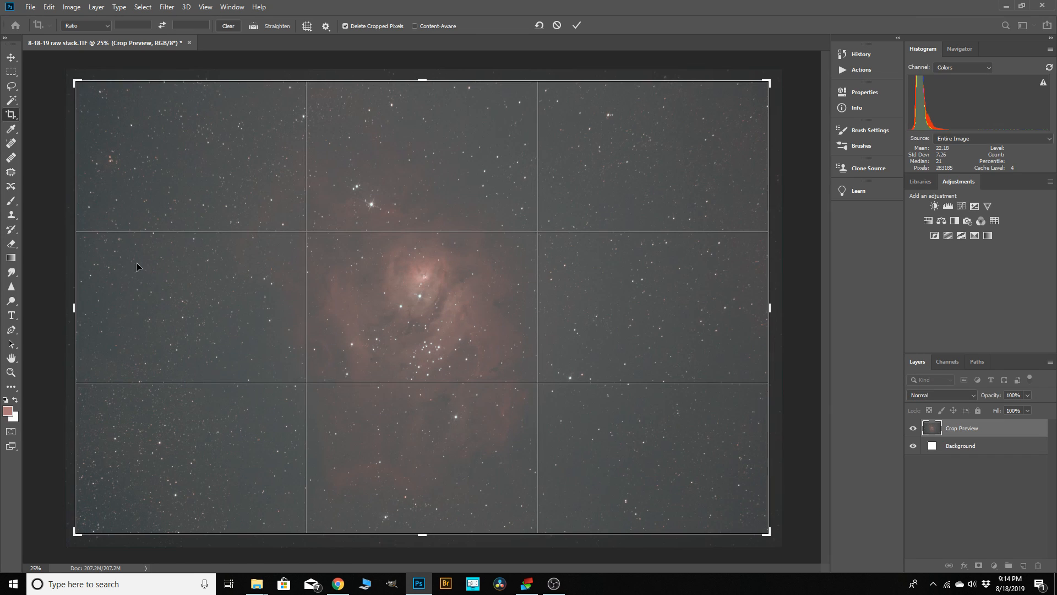
{"action": "left_click_drag", "start_coordinate": [81, 308], "coordinate": [77, 306]}
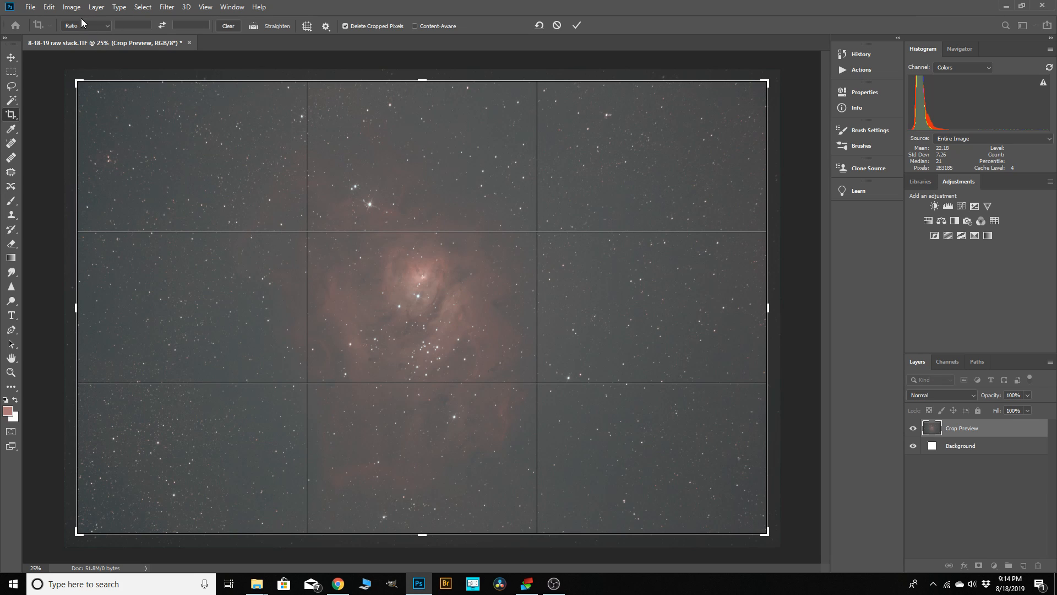
{"action": "left_click", "coordinate": [71, 7]}
{"action": "left_click", "coordinate": [79, 122]}
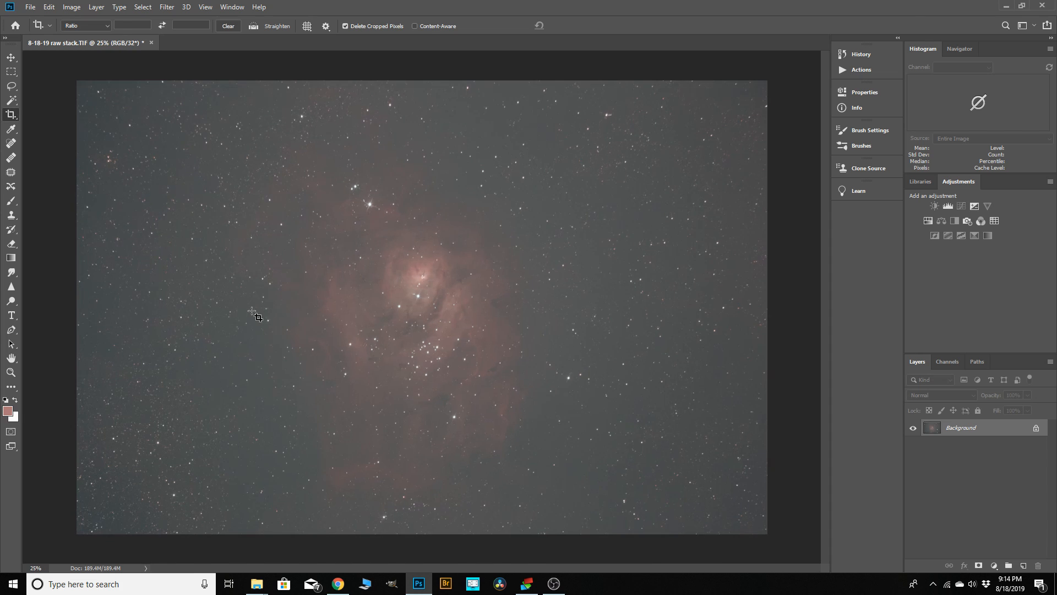
- Convert the image to 16 bits per channel, using the Exposure and Gamma toning method with exposure 0.00 and gamma 1.00
{"action": "left_click", "coordinate": [70, 8]}
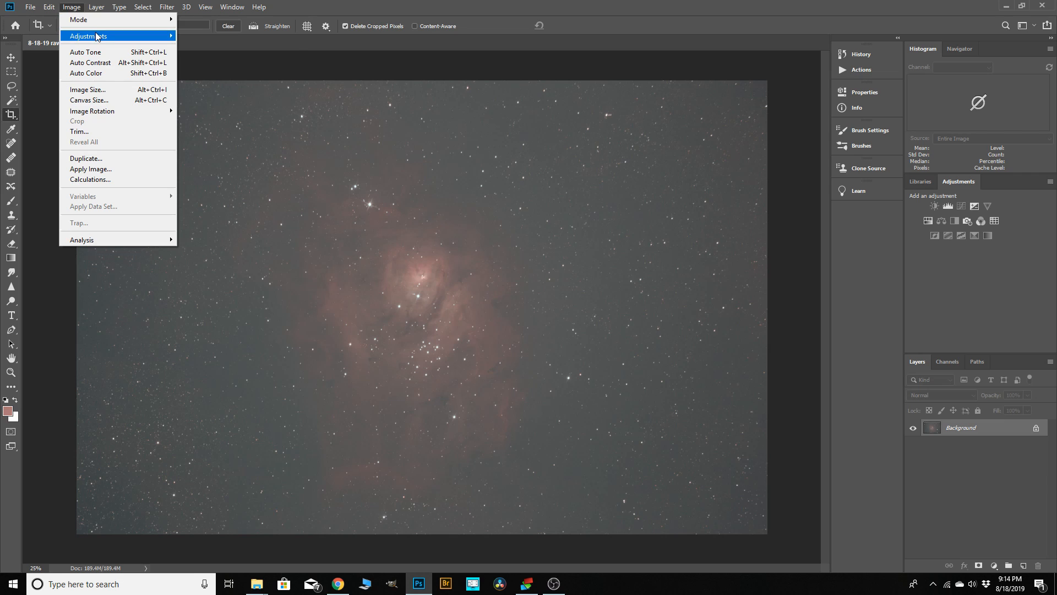
{"action": "mouse_move", "coordinate": [97, 36]}
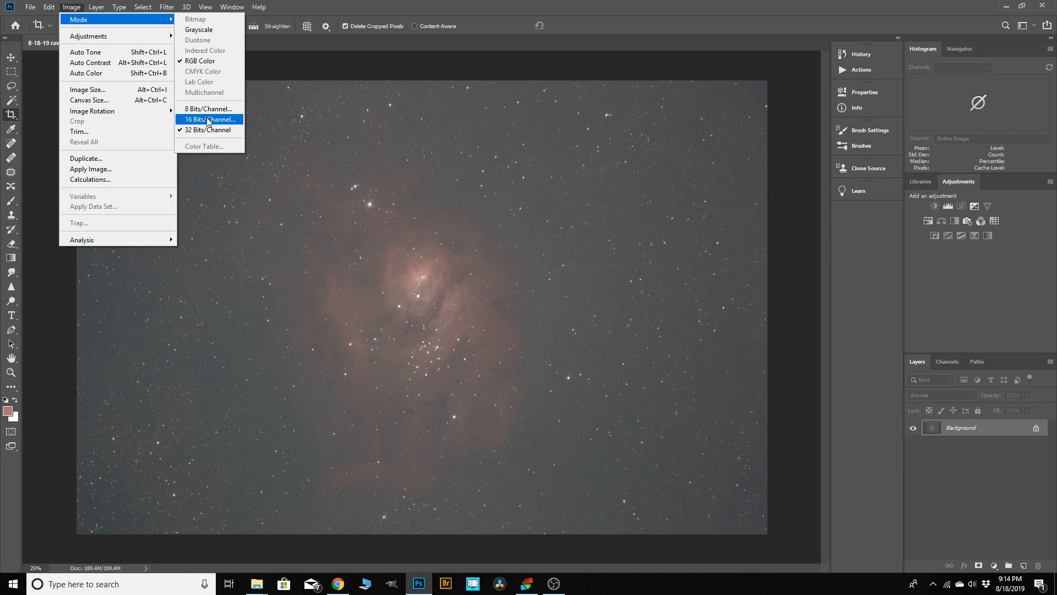
{"action": "left_click", "coordinate": [208, 120]}
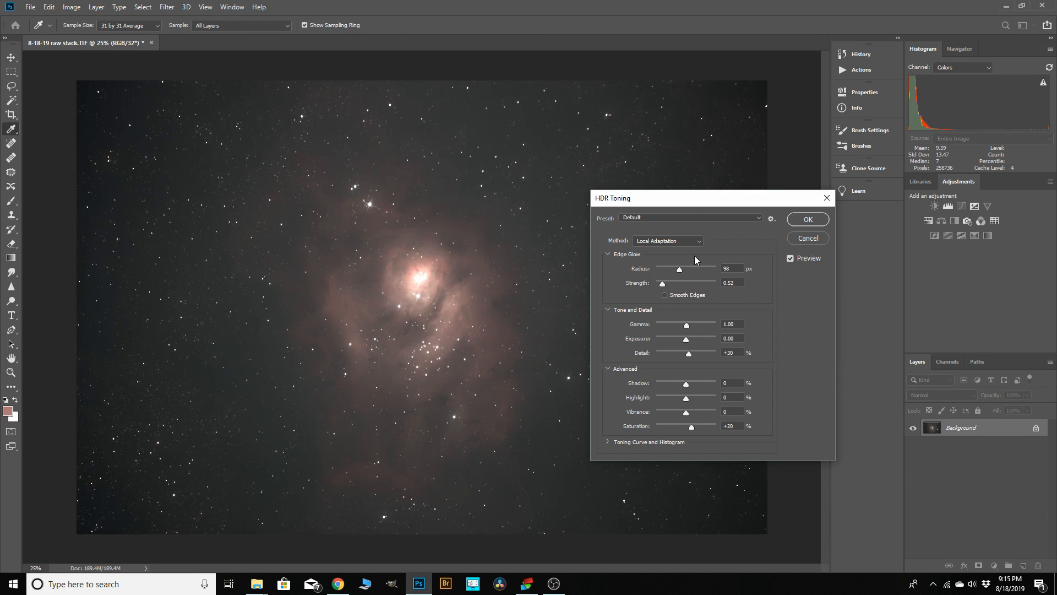
{"action": "left_click", "coordinate": [695, 242]}
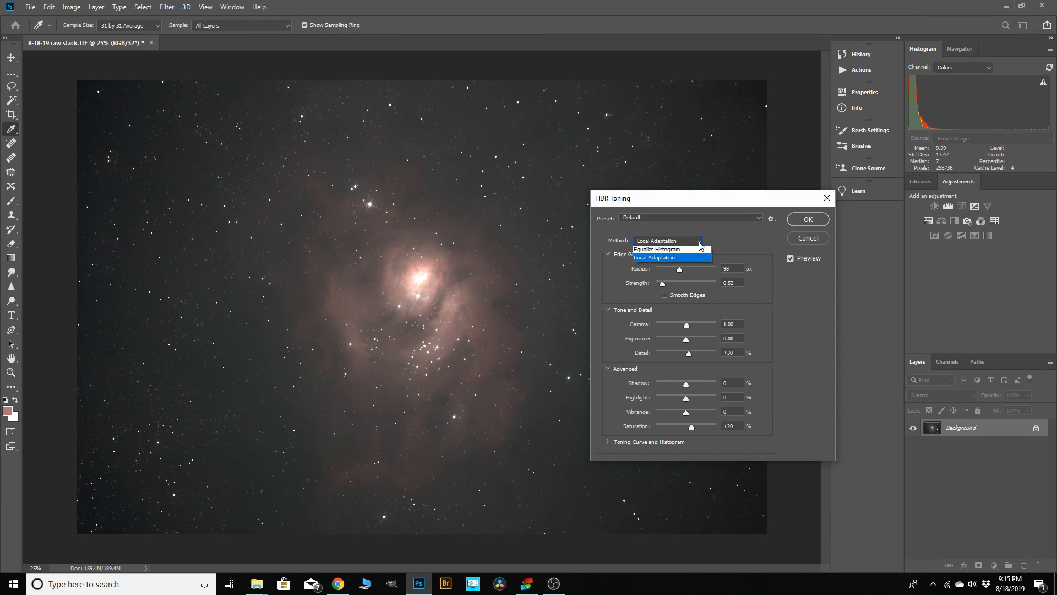
{"action": "left_click", "coordinate": [686, 250]}
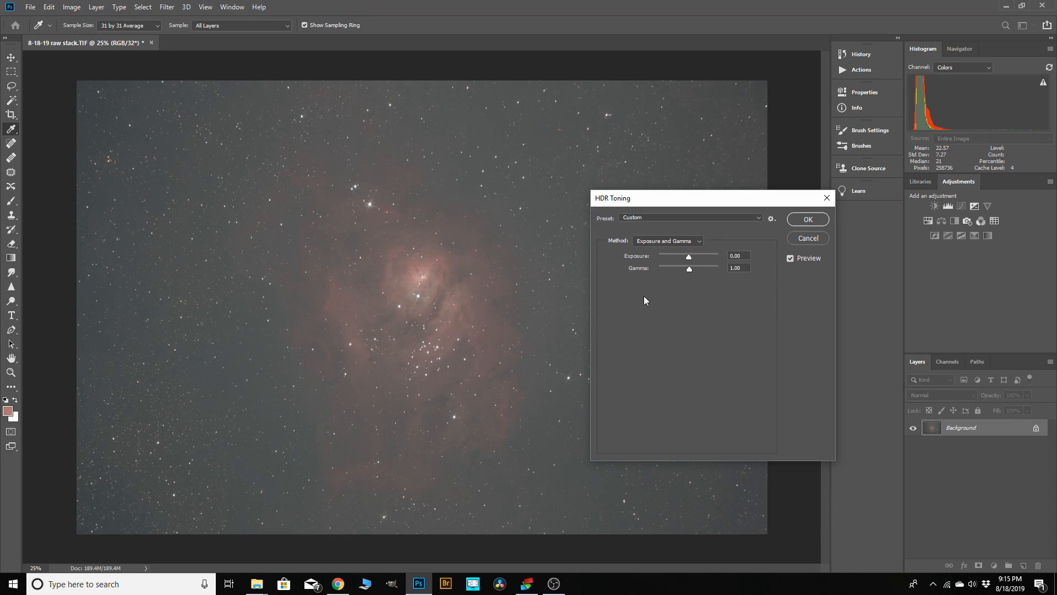
{"action": "left_click", "coordinate": [807, 220]}
{"action": "key", "text": "c"}
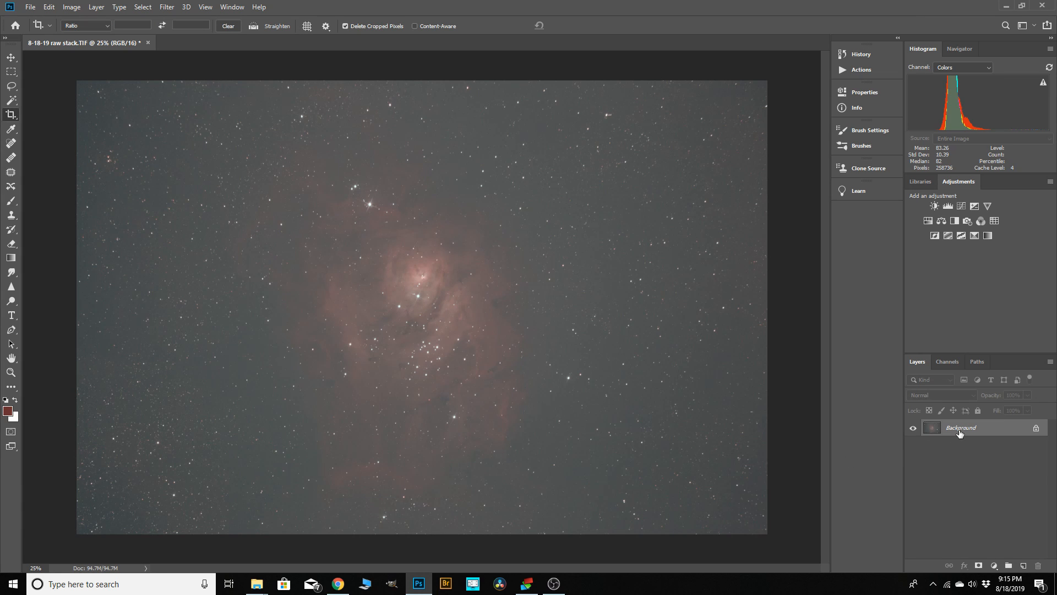
- Duplicate the Background layer
{"action": "left_click_drag", "start_coordinate": [960, 434], "coordinate": [1025, 565]}
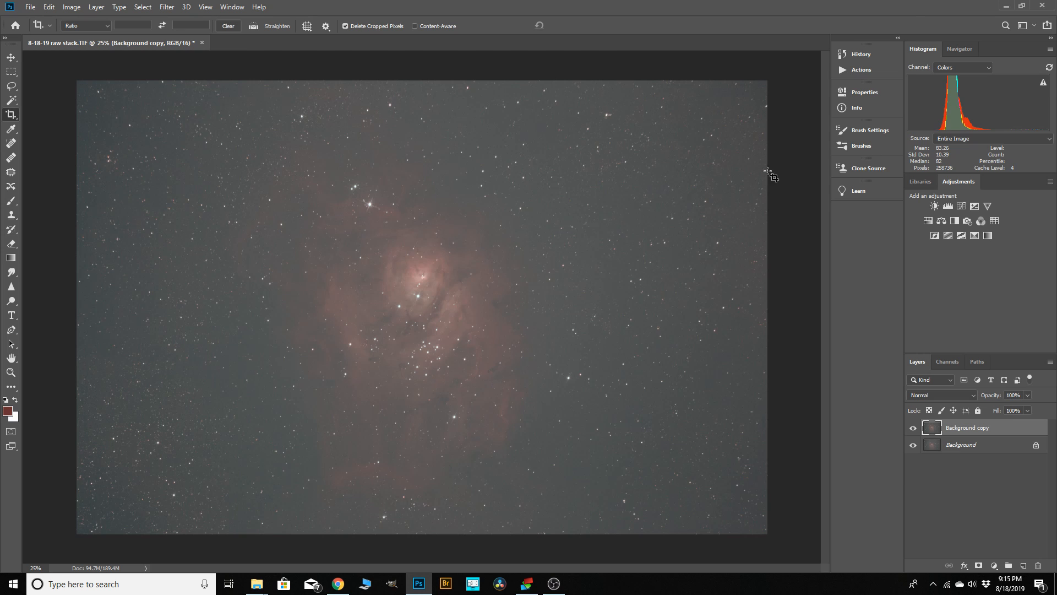
{"action": "scroll", "coordinate": [689, 187], "scroll_direction": "up", "scroll_amount": 5}
{"action": "scroll", "coordinate": [700, 147], "scroll_direction": "up", "scroll_amount": 4}
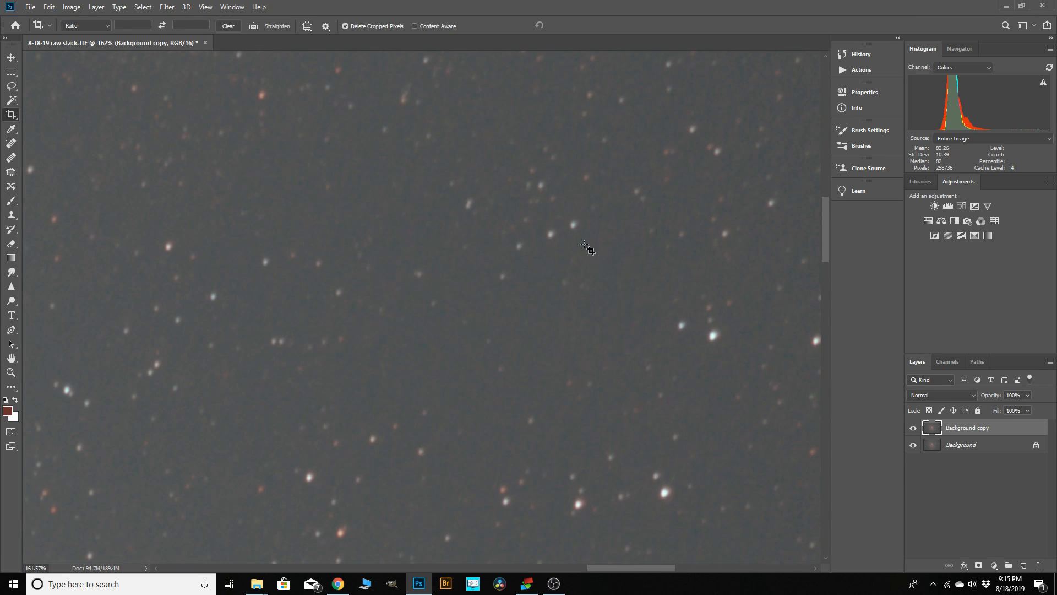
{"action": "scroll", "coordinate": [480, 256], "scroll_direction": "down", "scroll_amount": 1}
{"action": "scroll", "coordinate": [495, 243], "scroll_direction": "down", "scroll_amount": 3}
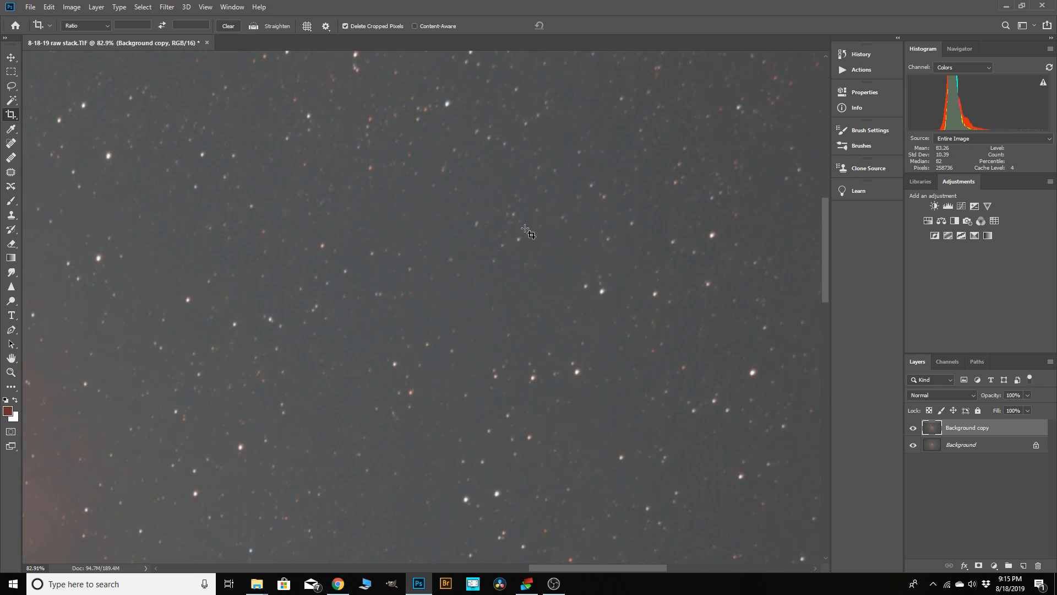
- Apply a Levels adjustment to the Background copy layer with the RGB black input level set to 52
{"action": "scroll", "coordinate": [567, 272], "scroll_direction": "up", "scroll_amount": 1}
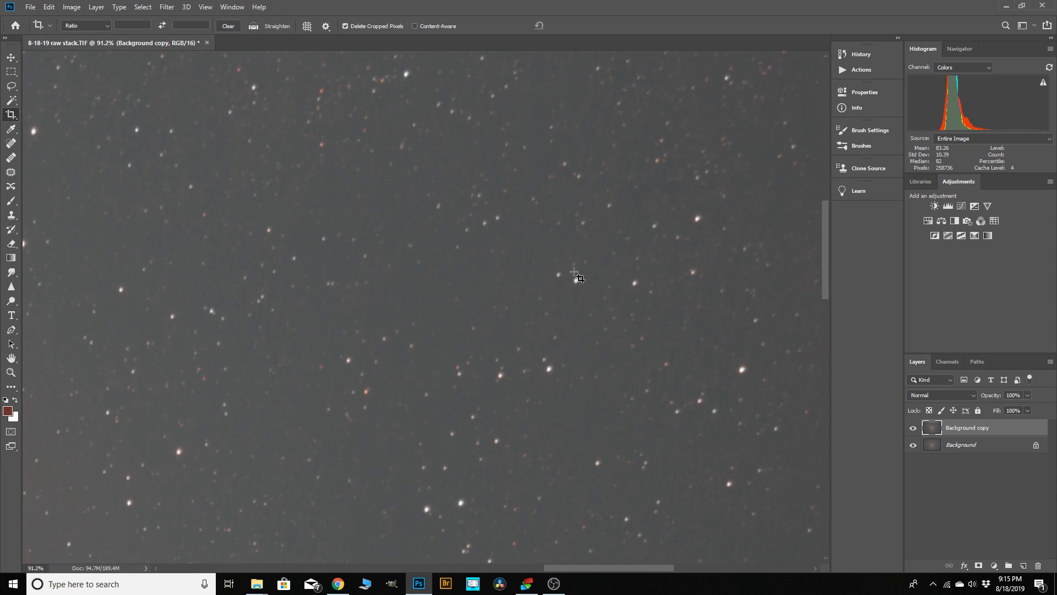
{"action": "scroll", "coordinate": [578, 277], "scroll_direction": "down", "scroll_amount": 3}
{"action": "scroll", "coordinate": [601, 267], "scroll_direction": "down", "scroll_amount": 1}
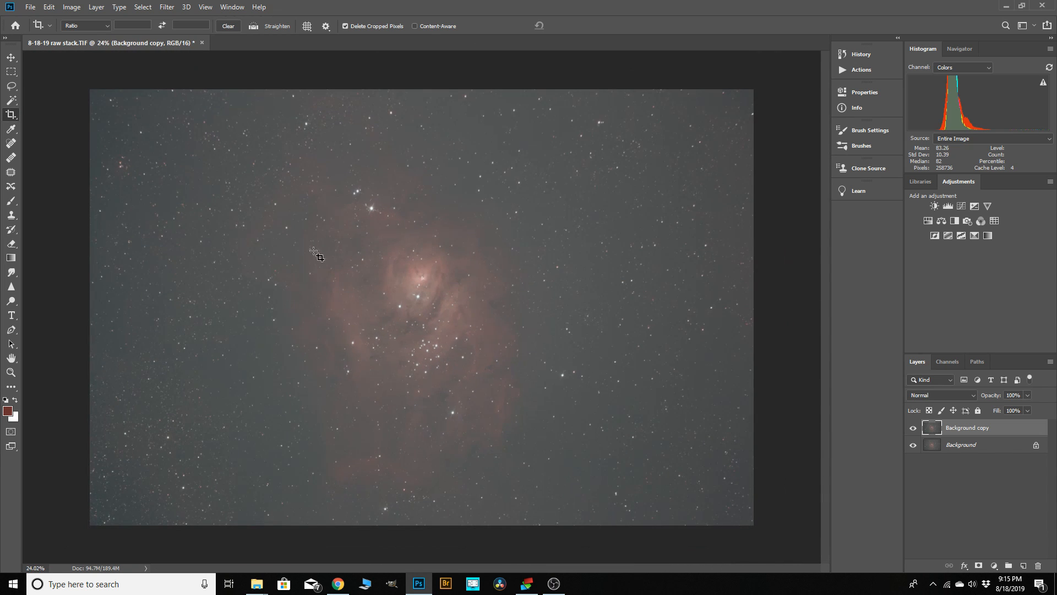
{"action": "scroll", "coordinate": [317, 255], "scroll_direction": "up", "scroll_amount": 1}
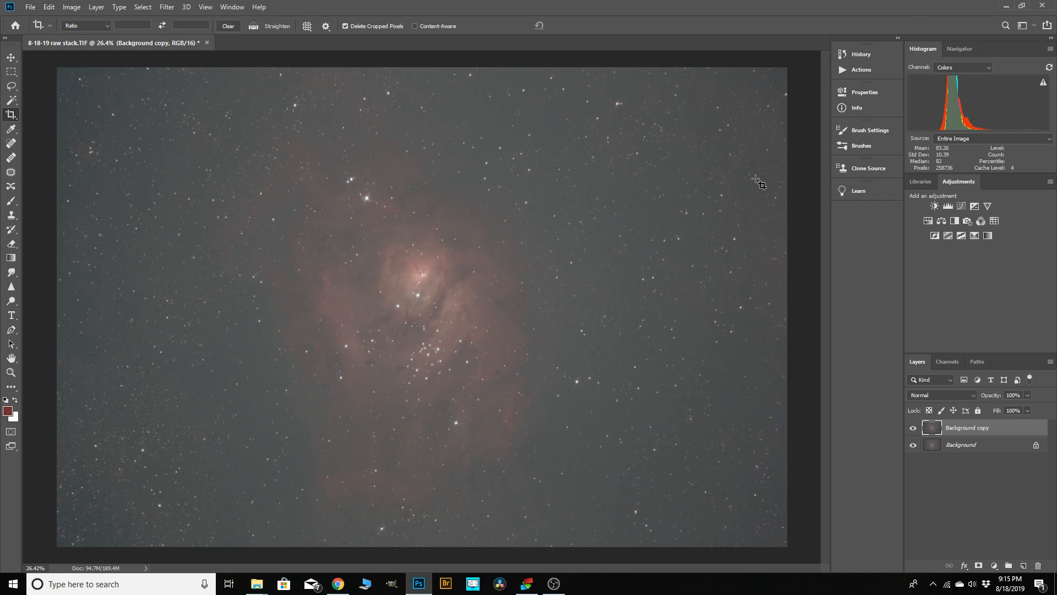
{"action": "left_click", "coordinate": [72, 7]}
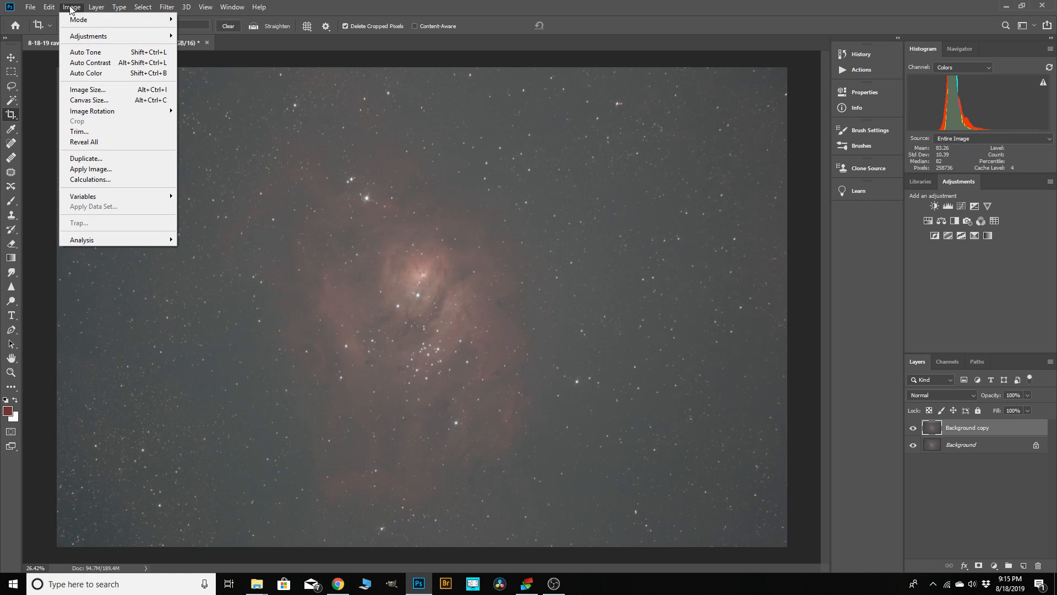
{"action": "mouse_move", "coordinate": [76, 35]}
{"action": "left_click", "coordinate": [204, 46]}
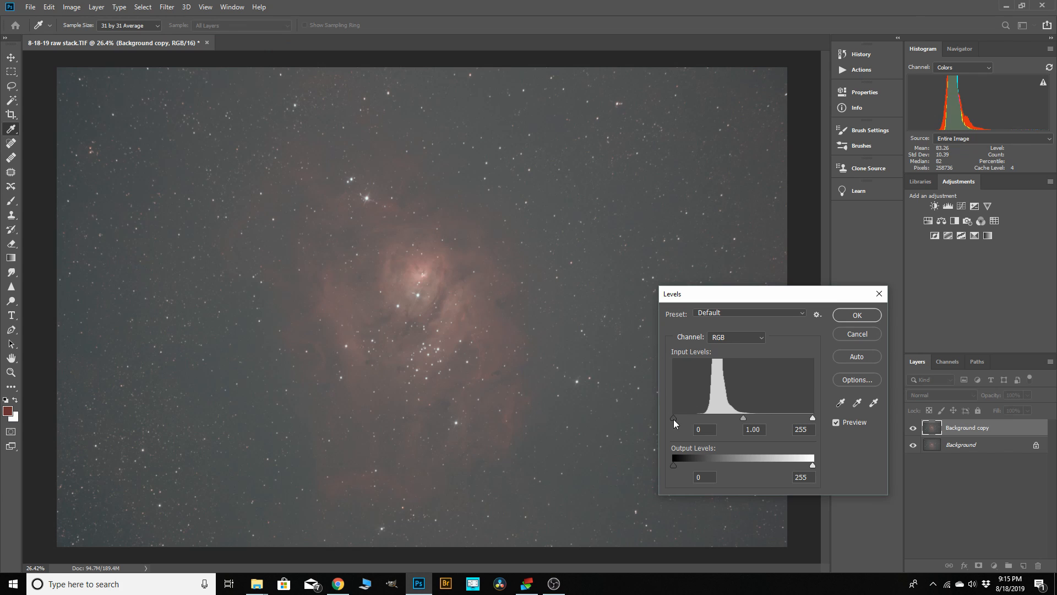
{"action": "left_click_drag", "start_coordinate": [674, 418], "coordinate": [703, 417]}
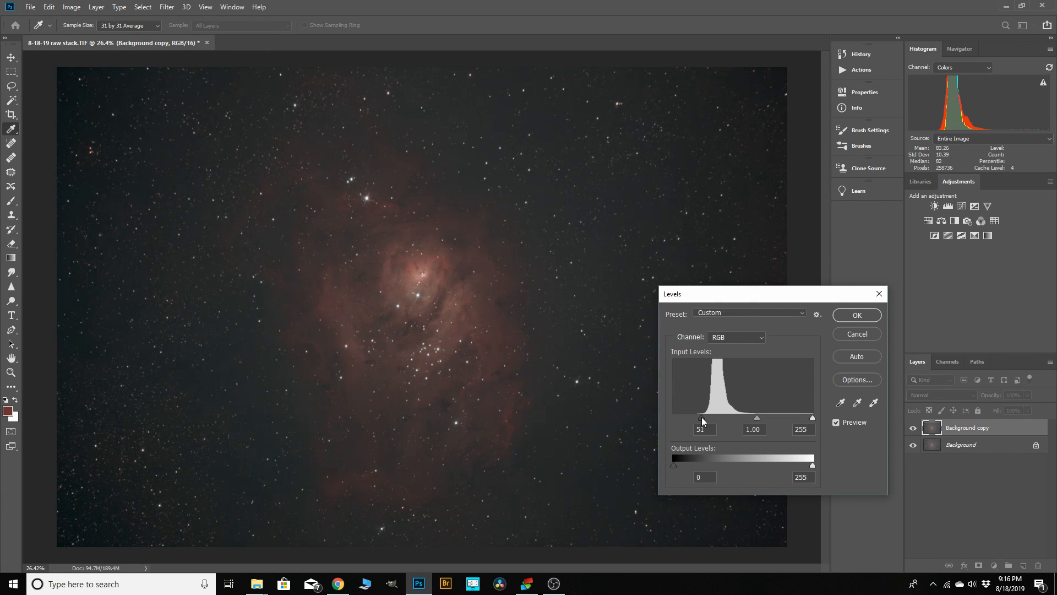
{"action": "mouse_move", "coordinate": [701, 418]}
{"action": "left_mouse_down"}
{"action": "mouse_move", "coordinate": [676, 416]}
{"action": "mouse_move", "coordinate": [702, 415]}
{"action": "left_mouse_up"}
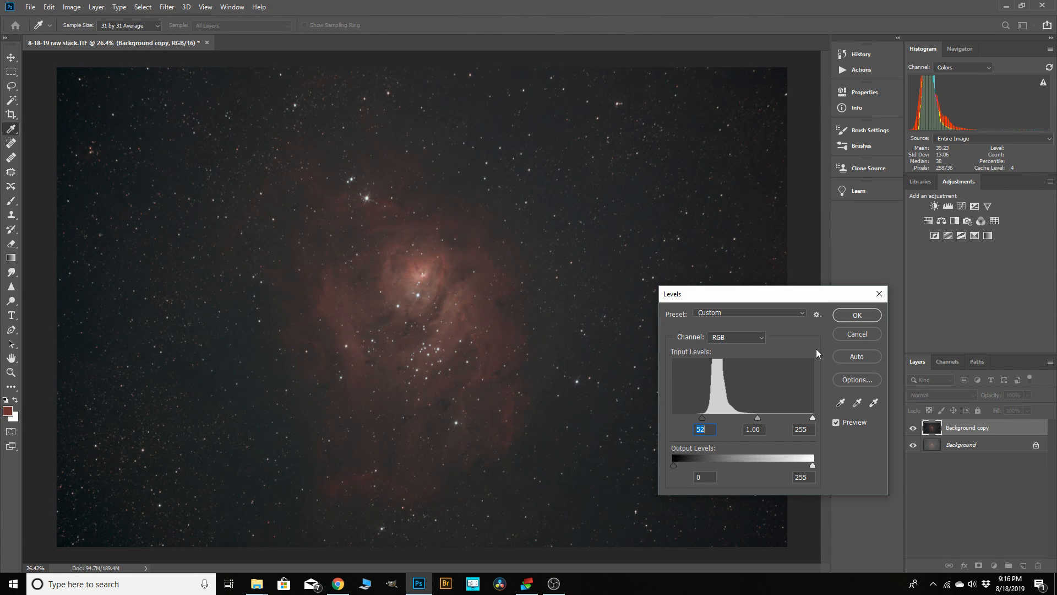
{"action": "left_click", "coordinate": [857, 316]}
{"action": "key", "text": "c"}
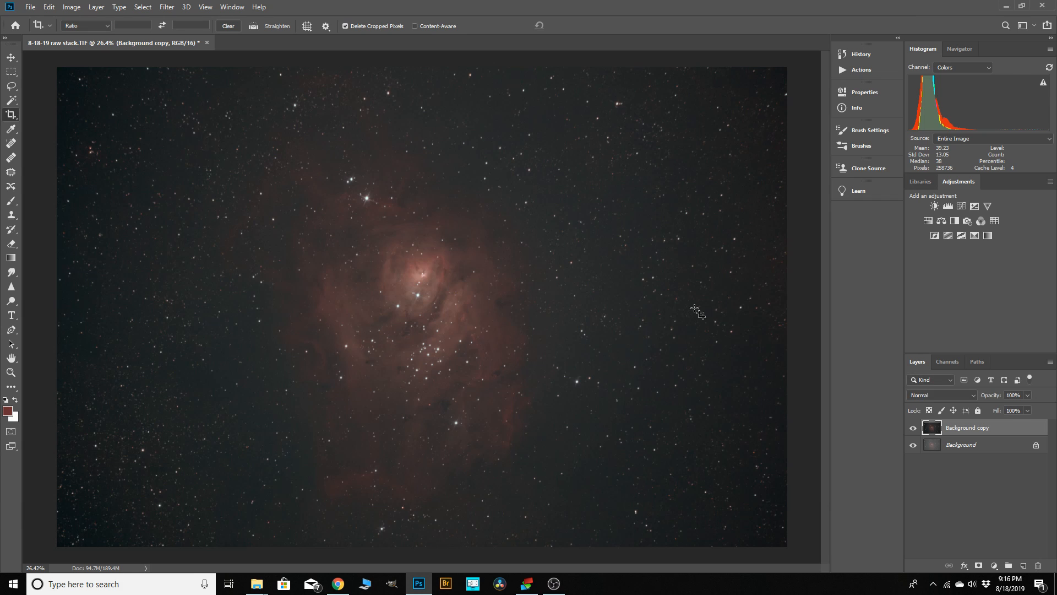
- Draw a loose freehand Lasso selection around the whole nebula with a 60 px feather and invert it to select the surrounding sky
{"action": "scroll", "coordinate": [724, 311], "scroll_direction": "down", "scroll_amount": 2}
{"action": "scroll", "coordinate": [727, 314], "scroll_direction": "down", "scroll_amount": 1}
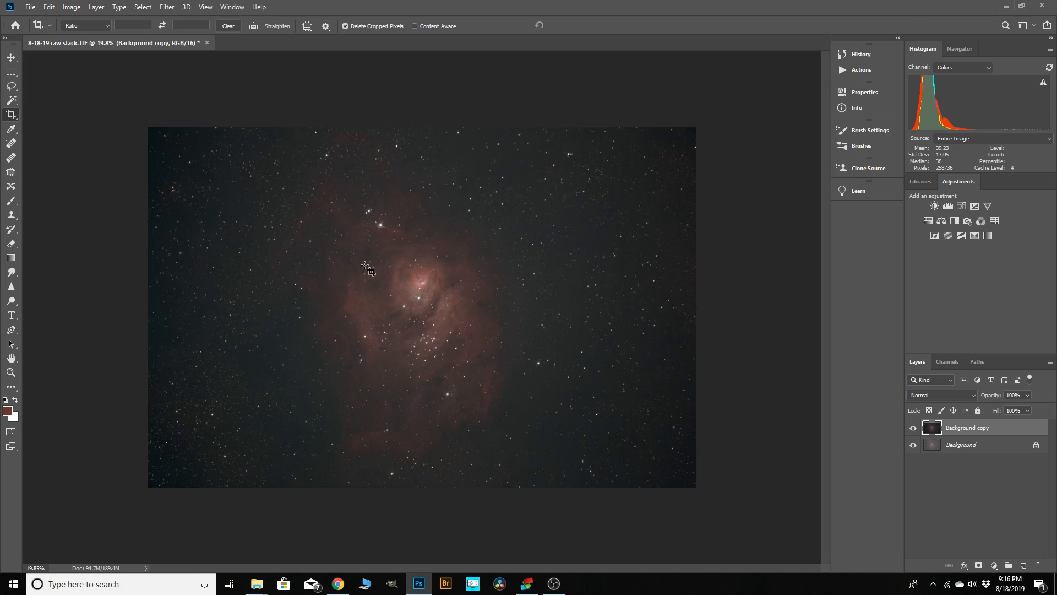
{"action": "key", "text": "ctrl+0"}
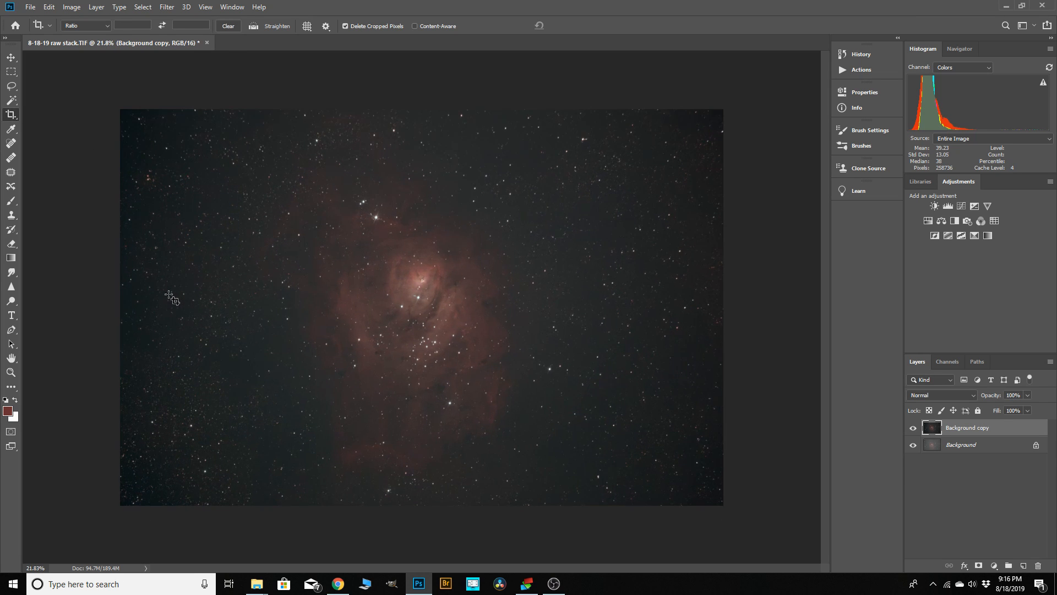
{"action": "scroll", "coordinate": [651, 355], "scroll_direction": "down", "scroll_amount": 2}
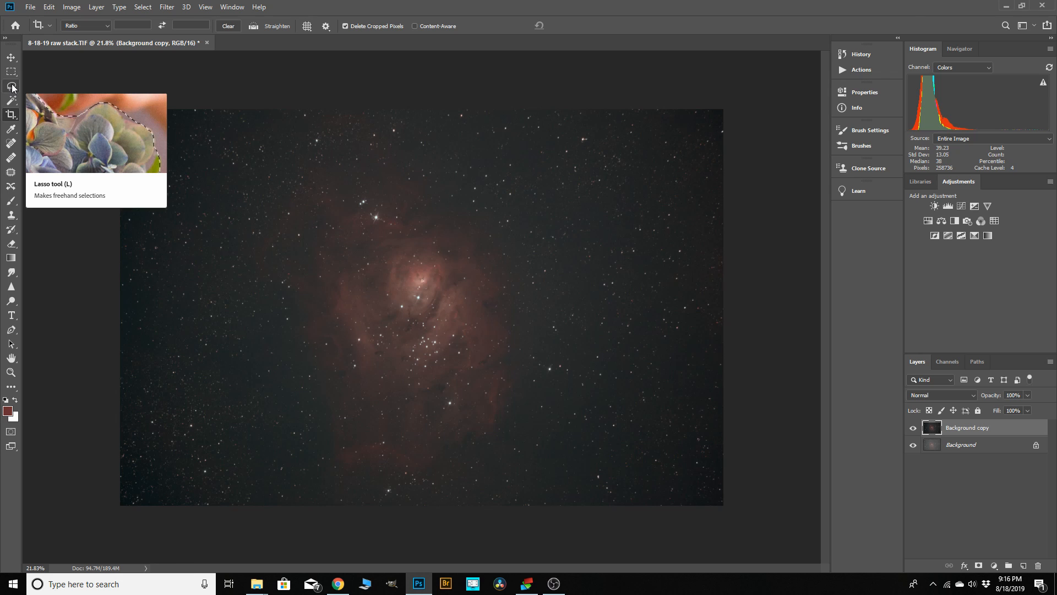
{"action": "scroll", "coordinate": [659, 452], "scroll_direction": "down", "scroll_amount": 1}
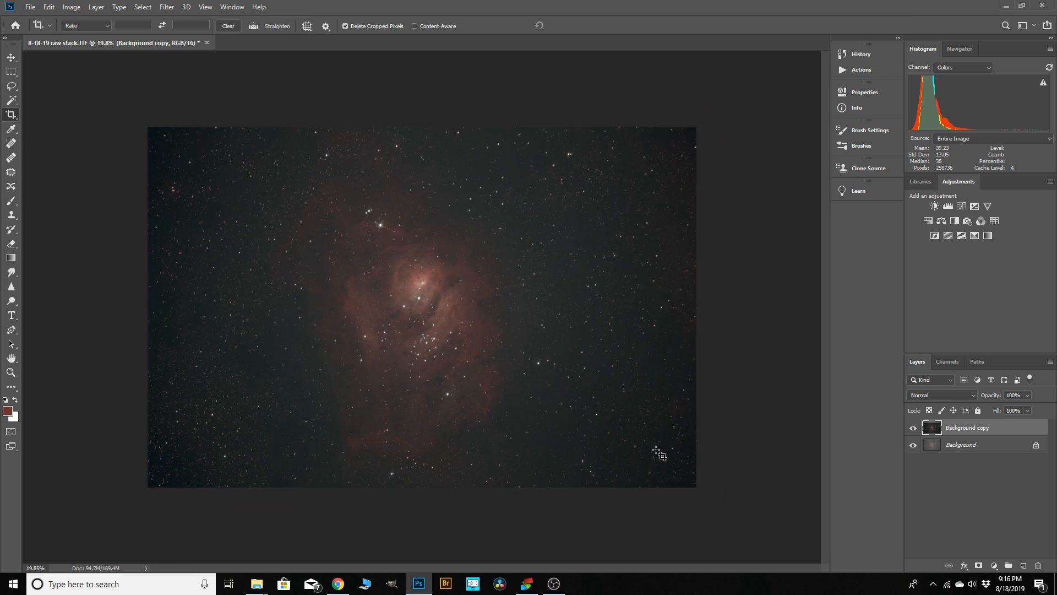
{"action": "left_click", "coordinate": [11, 86]}
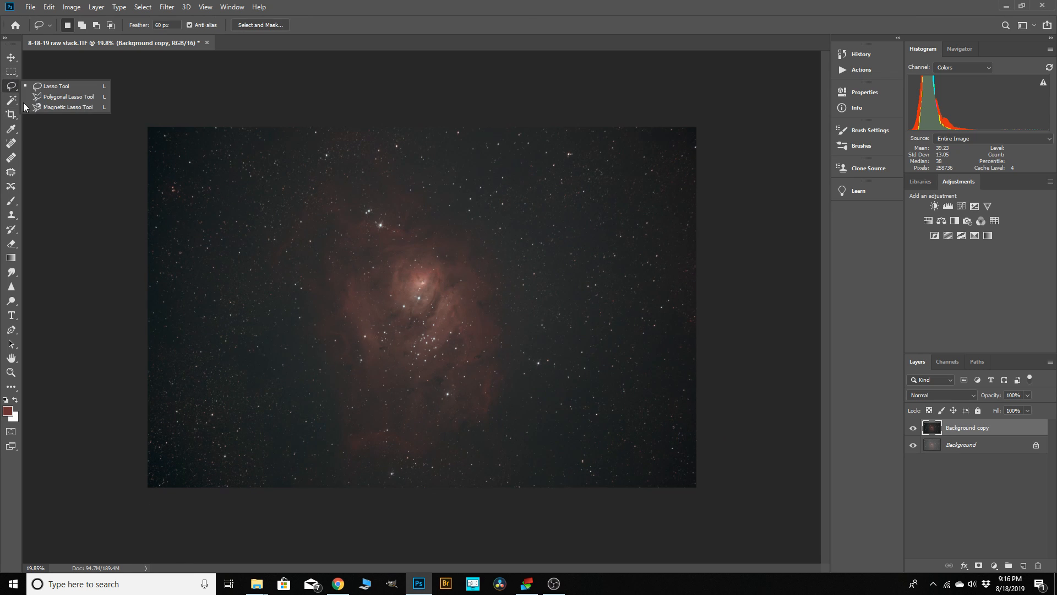
{"action": "left_click", "coordinate": [47, 88]}
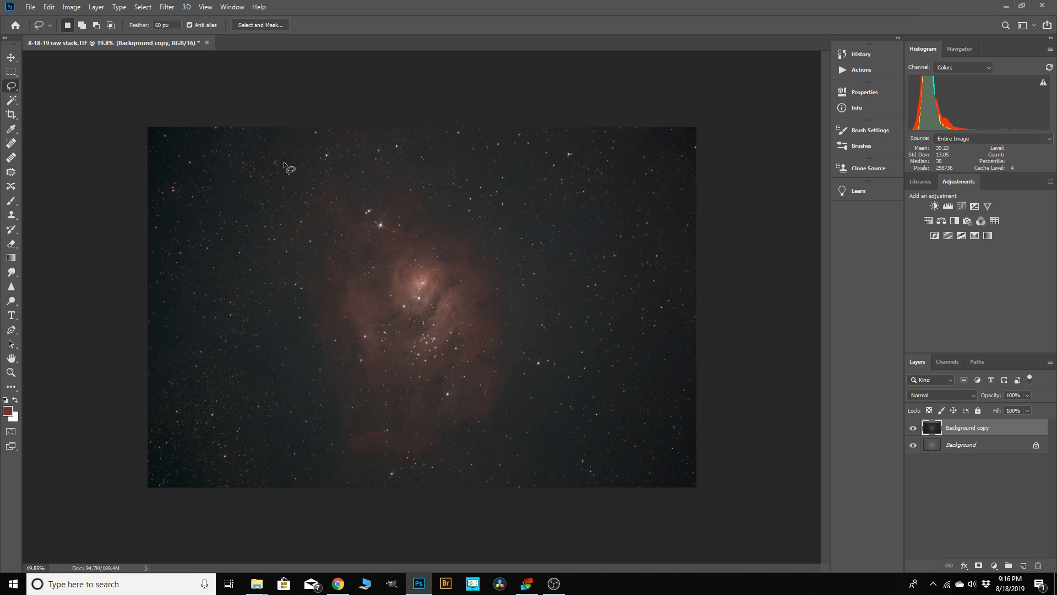
{"action": "mouse_move", "coordinate": [281, 170]}
{"action": "left_mouse_down"}
{"action": "mouse_move", "coordinate": [233, 248]}
{"action": "mouse_move", "coordinate": [236, 276]}
{"action": "left_mouse_up"}
{"action": "mouse_move", "coordinate": [295, 434]}
{"action": "left_mouse_down"}
{"action": "mouse_move", "coordinate": [311, 467]}
{"action": "mouse_move", "coordinate": [338, 474]}
{"action": "mouse_move", "coordinate": [408, 489]}
{"action": "mouse_move", "coordinate": [499, 477]}
{"action": "mouse_move", "coordinate": [565, 445]}
{"action": "mouse_move", "coordinate": [589, 337]}
{"action": "mouse_move", "coordinate": [575, 285]}
{"action": "mouse_move", "coordinate": [518, 202]}
{"action": "mouse_move", "coordinate": [385, 134]}
{"action": "mouse_move", "coordinate": [316, 132]}
{"action": "mouse_move", "coordinate": [278, 179]}
{"action": "left_mouse_up"}
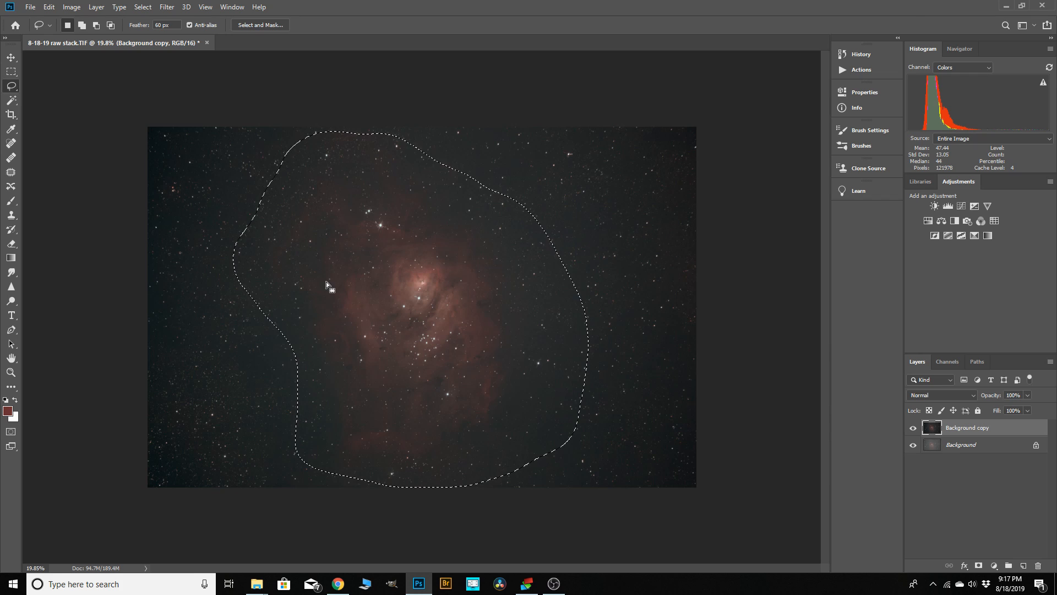
{"action": "left_click", "coordinate": [142, 7]}
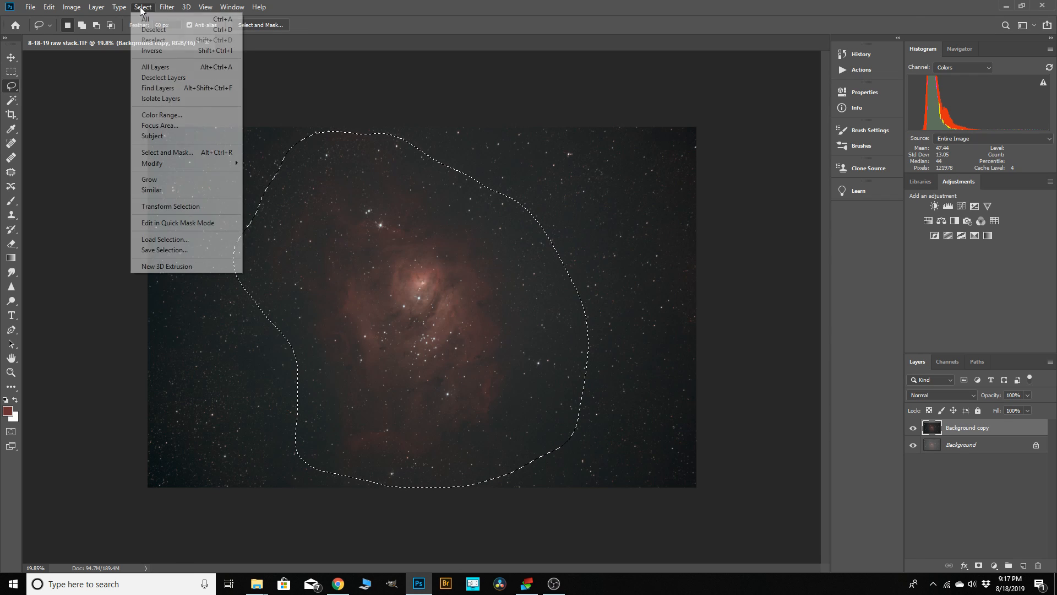
{"action": "left_click", "coordinate": [152, 51]}
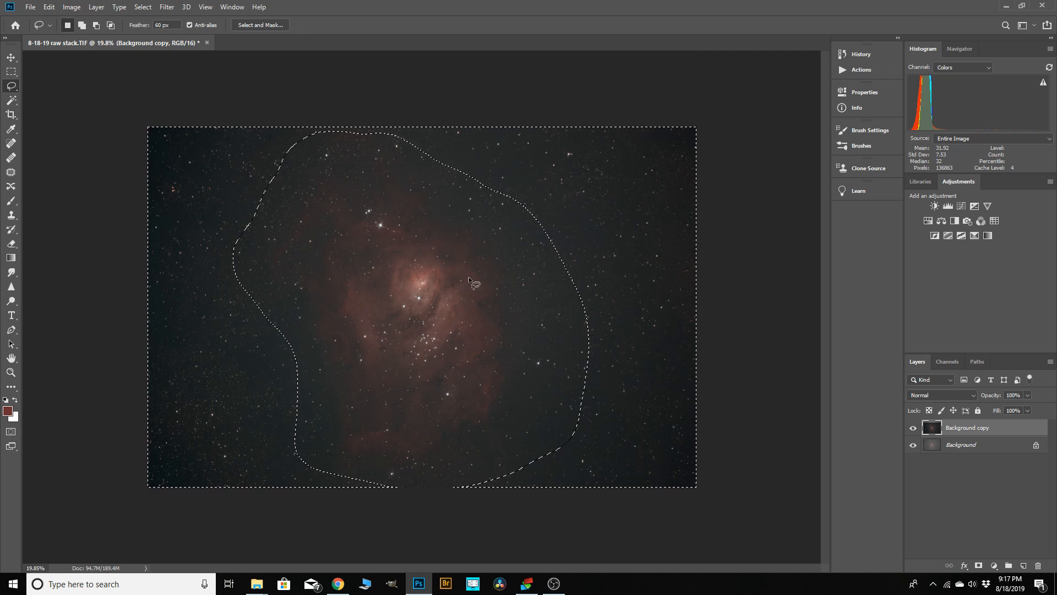
- Run GradientXTerminator on the selected sky with Medium detail, Medium aggressiveness and background color balancing enabled, and deselect
{"action": "left_click", "coordinate": [167, 7]}
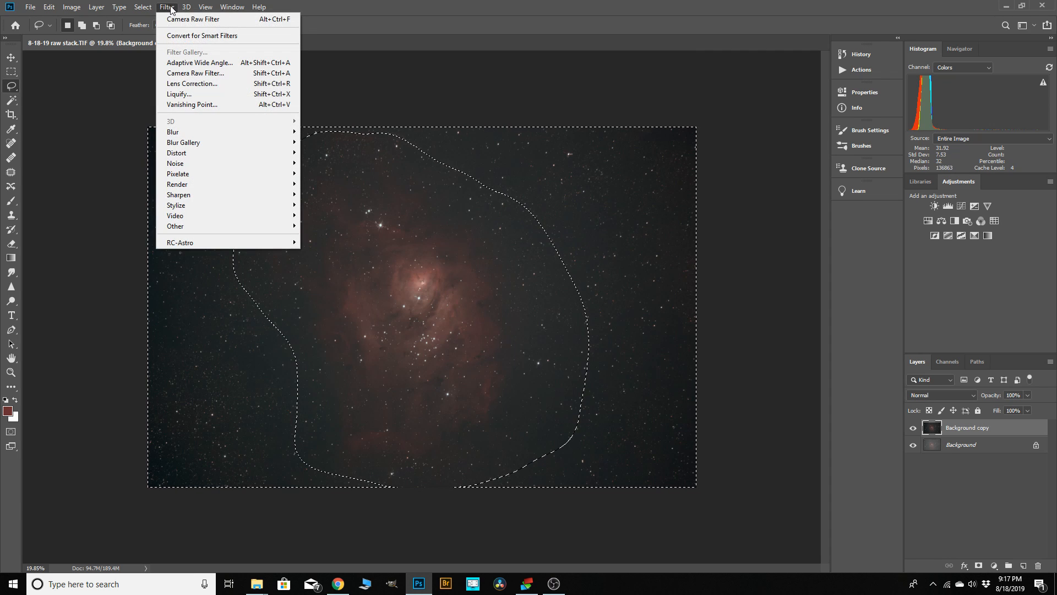
{"action": "mouse_move", "coordinate": [212, 239]}
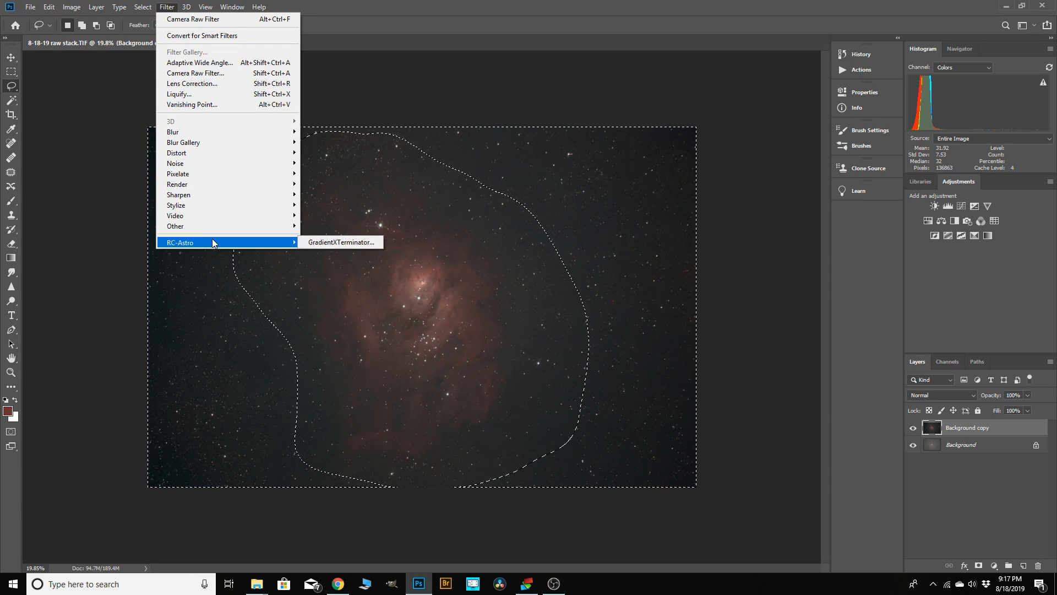
{"action": "left_click", "coordinate": [314, 241]}
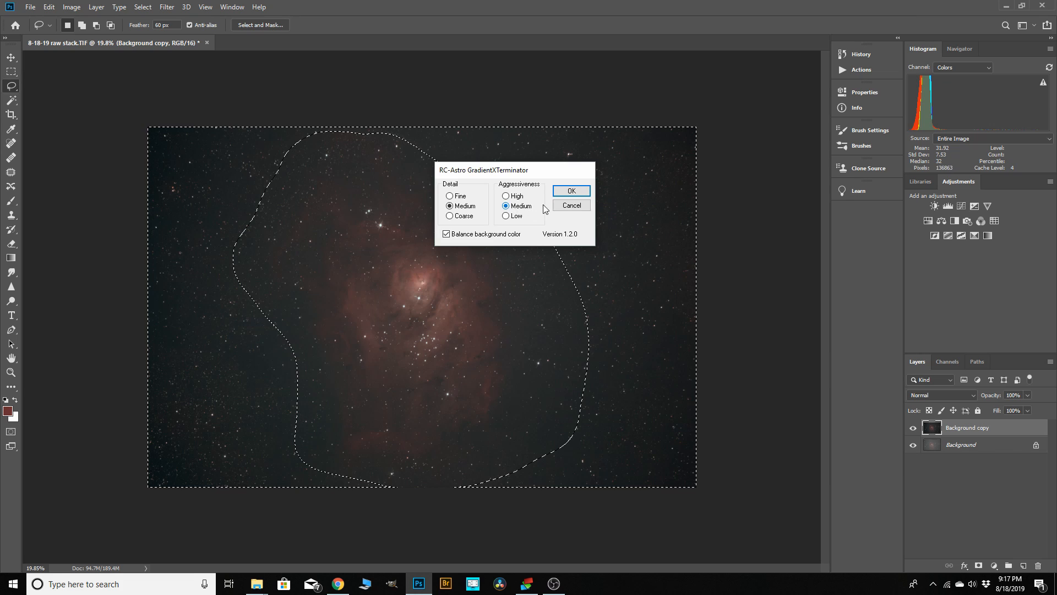
{"action": "left_click", "coordinate": [569, 191]}
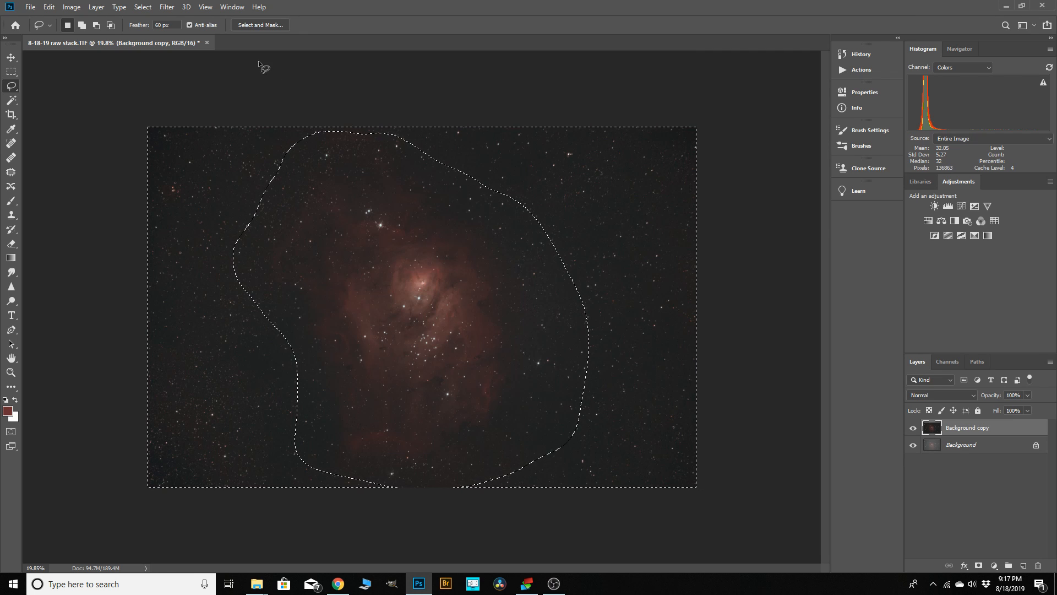
{"action": "left_click", "coordinate": [143, 7]}
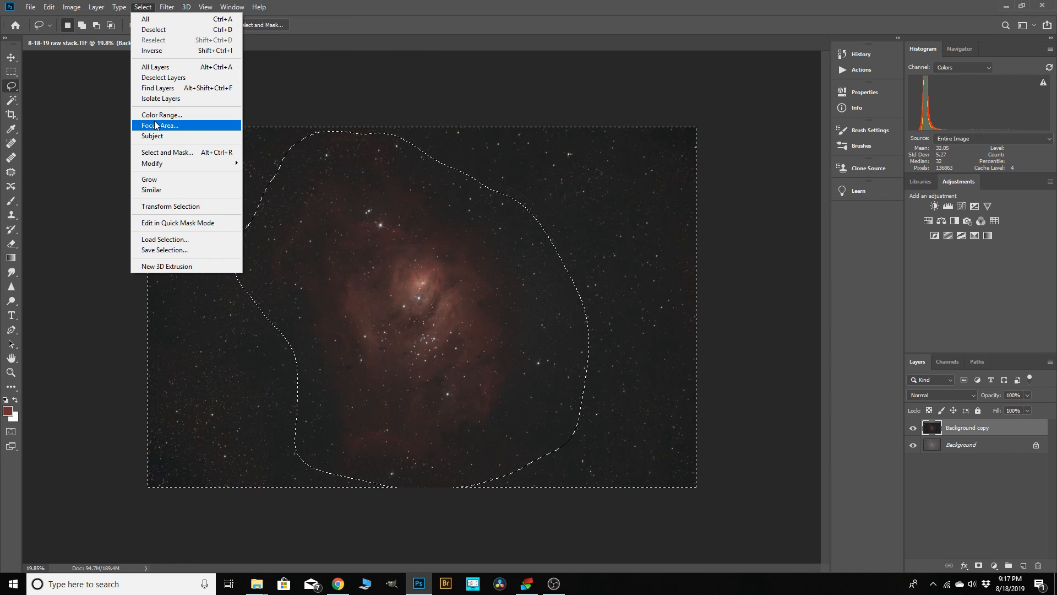
{"action": "left_click", "coordinate": [155, 29]}
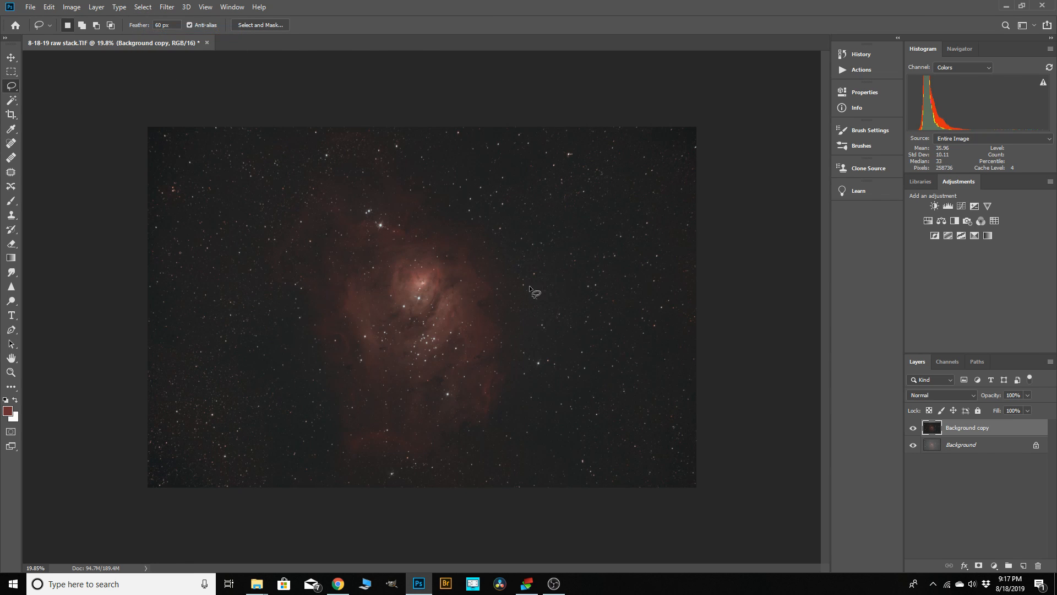
- Apply another Levels adjustment to the Background copy layer, raising the RGB black input level slightly toward the start of the histogram
{"action": "scroll", "coordinate": [531, 289], "scroll_direction": "down", "scroll_amount": 1}
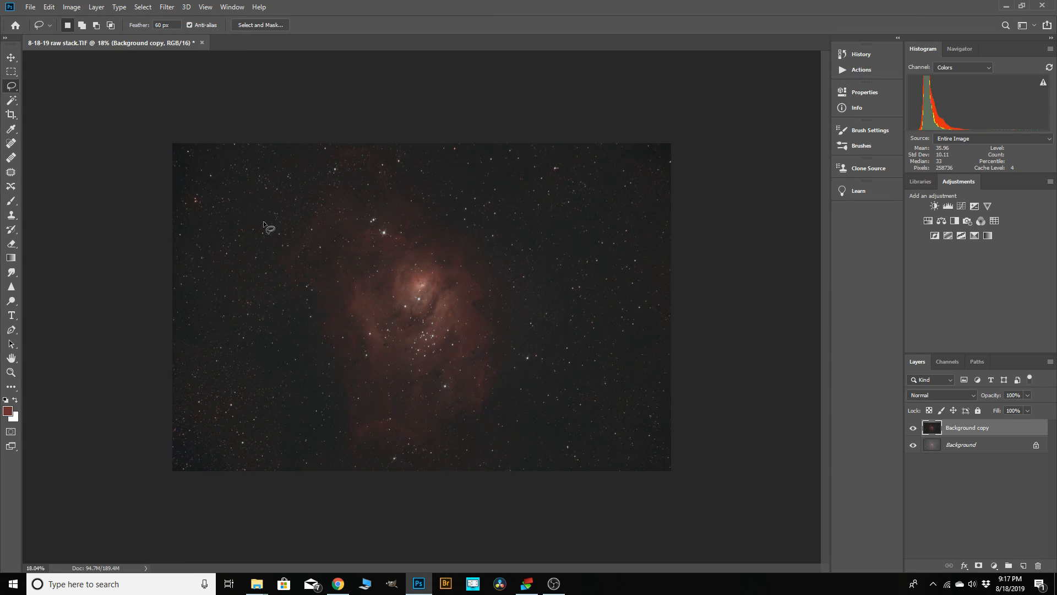
{"action": "left_click", "coordinate": [70, 8]}
{"action": "mouse_move", "coordinate": [135, 35]}
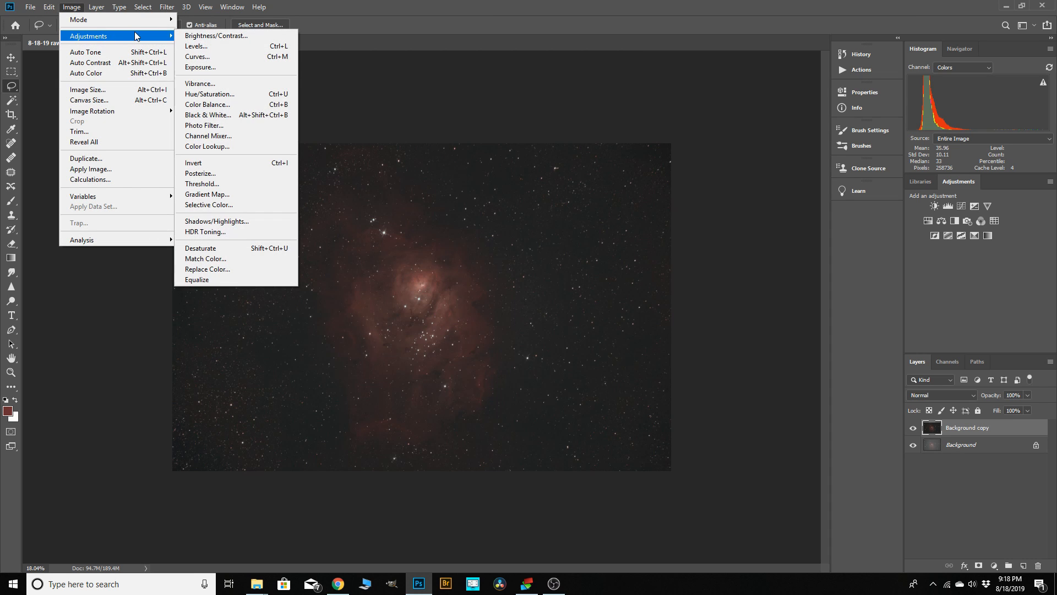
{"action": "left_click", "coordinate": [202, 50]}
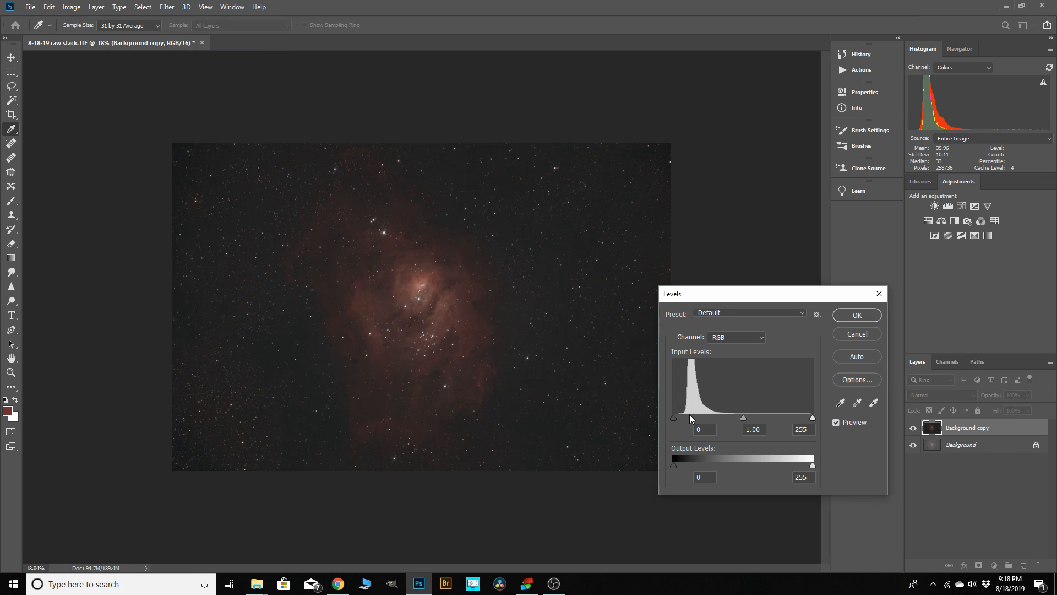
{"action": "left_click_drag", "start_coordinate": [674, 418], "coordinate": [677, 418]}
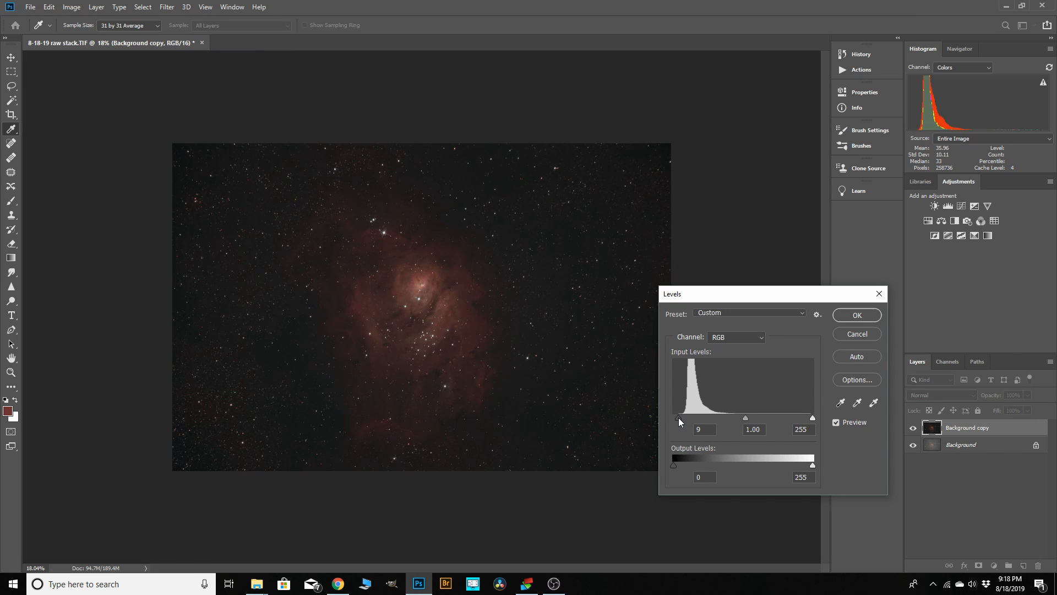
{"action": "mouse_move", "coordinate": [676, 417]}
{"action": "left_mouse_down"}
{"action": "mouse_move", "coordinate": [689, 417]}
{"action": "mouse_move", "coordinate": [673, 414]}
{"action": "left_mouse_up"}
{"action": "left_click", "coordinate": [853, 317]}
{"action": "key", "text": "l"}
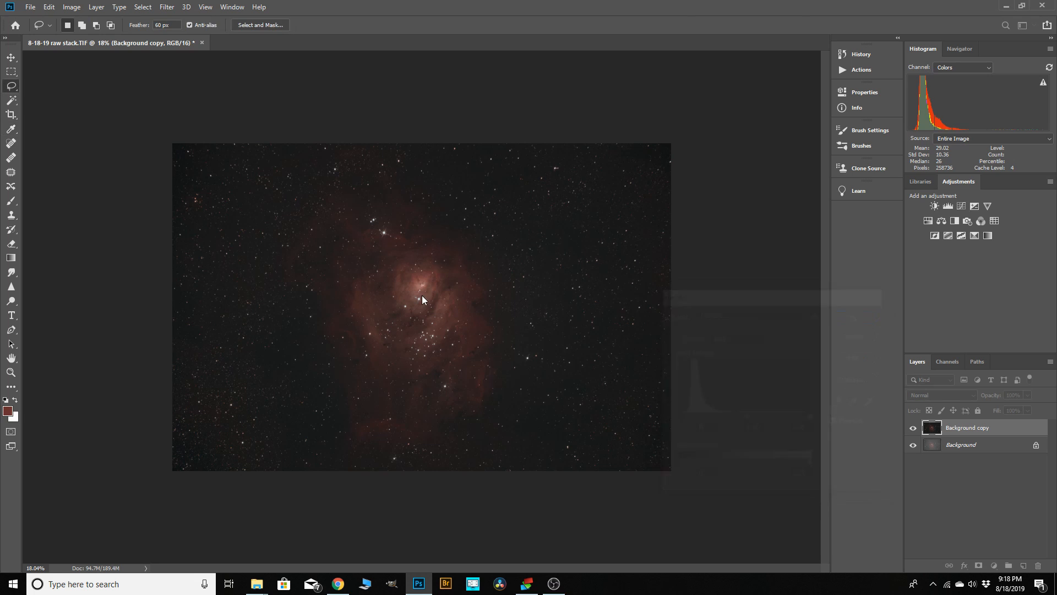
- Examine the nebula and the background star field both close up and as a whole image
{"action": "scroll", "coordinate": [181, 222], "scroll_direction": "down", "scroll_amount": 2}
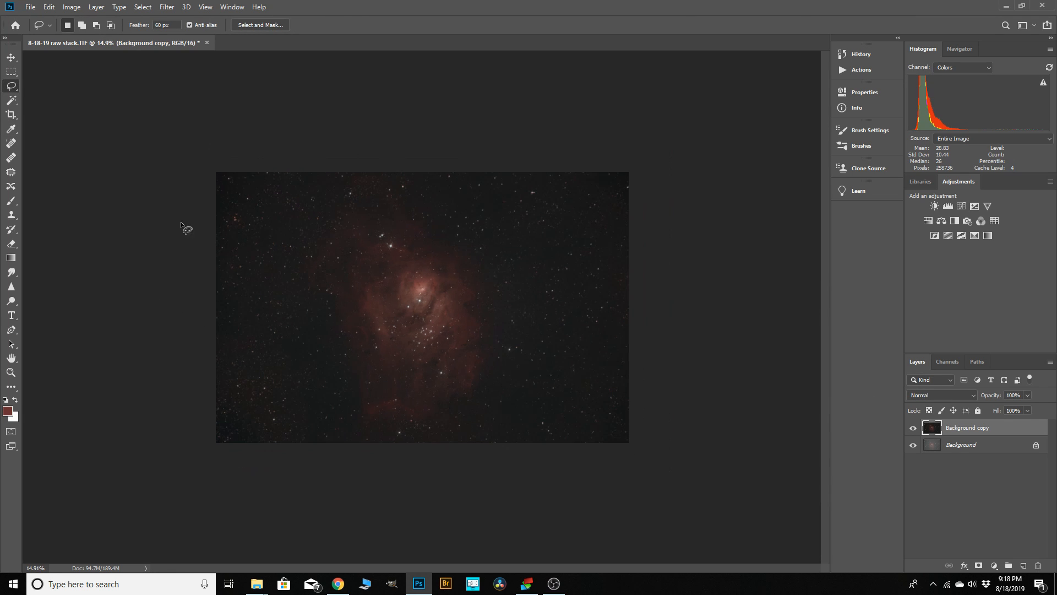
{"action": "scroll", "coordinate": [224, 276], "scroll_direction": "up", "scroll_amount": 3}
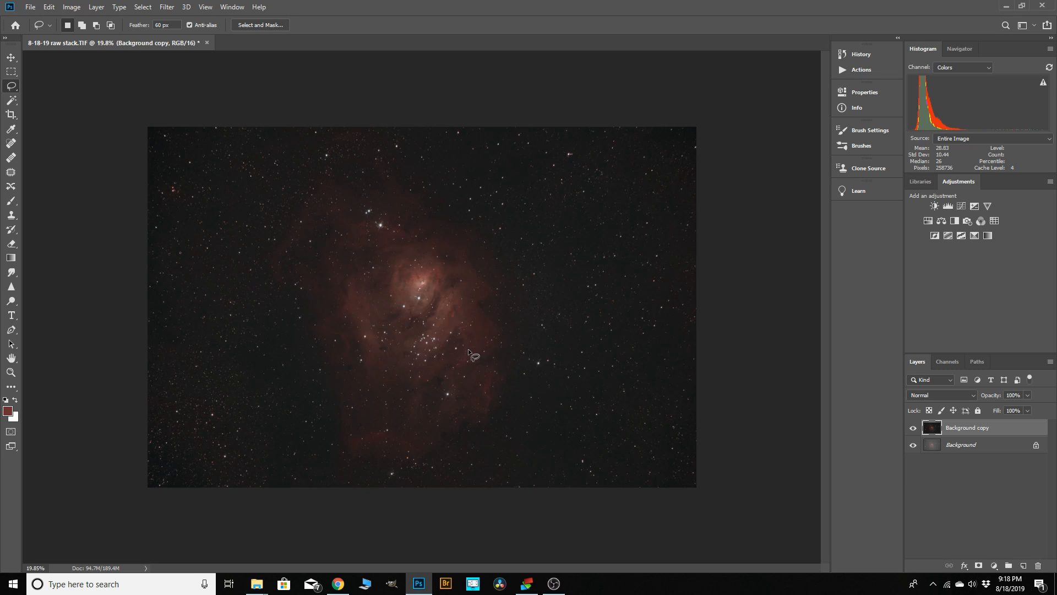
{"action": "scroll", "coordinate": [665, 210], "scroll_direction": "up", "scroll_amount": 2}
{"action": "scroll", "coordinate": [653, 219], "scroll_direction": "down", "scroll_amount": 2}
{"action": "scroll", "coordinate": [656, 364], "scroll_direction": "up", "scroll_amount": 3}
{"action": "scroll", "coordinate": [680, 385], "scroll_direction": "down", "scroll_amount": 2}
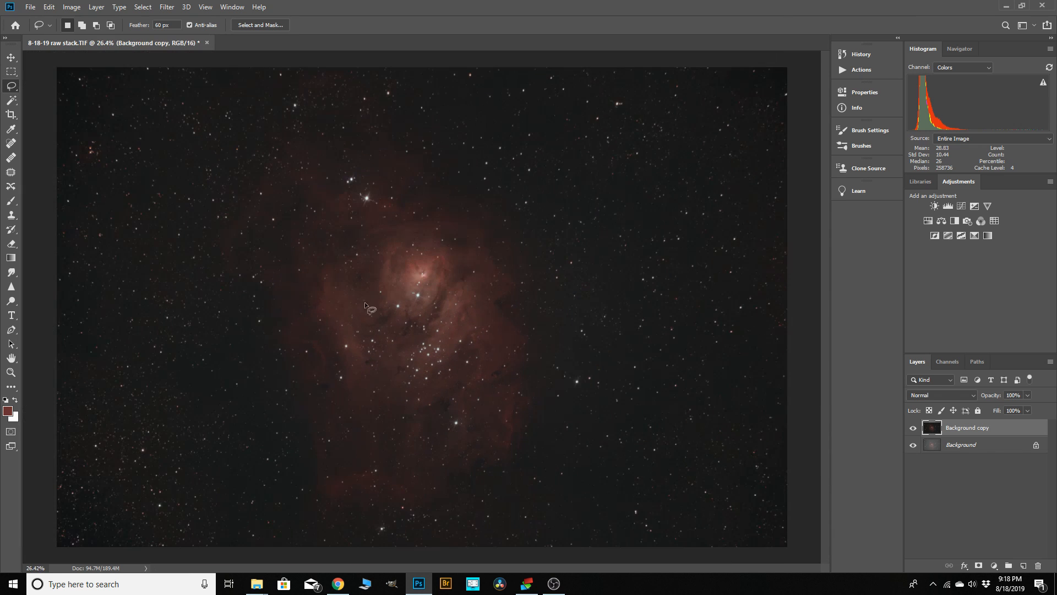
{"action": "scroll", "coordinate": [699, 391], "scroll_direction": "up", "scroll_amount": 2}
{"action": "scroll", "coordinate": [722, 396], "scroll_direction": "up", "scroll_amount": 10}
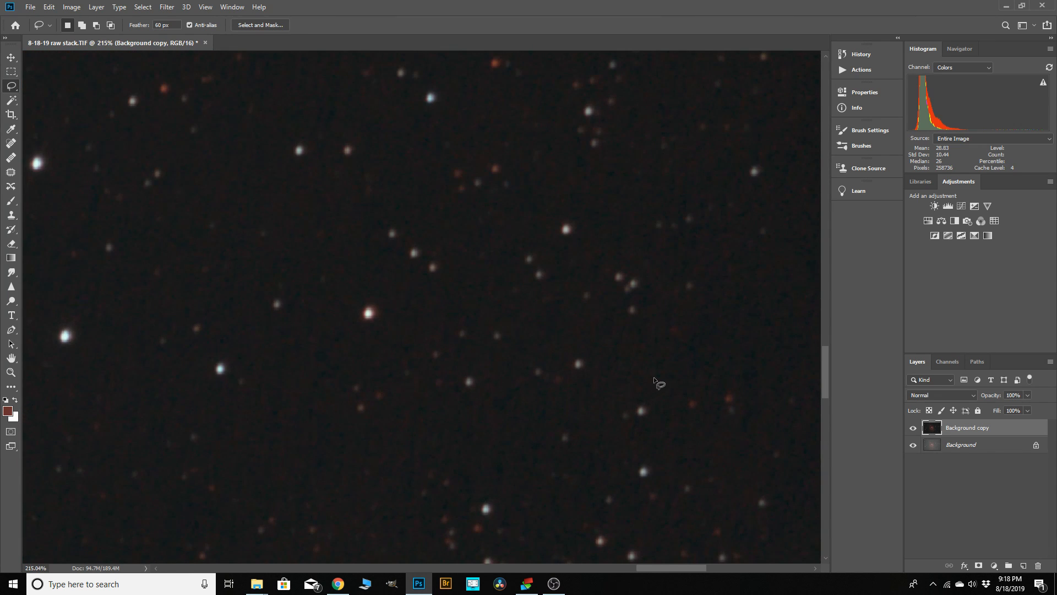
{"action": "scroll", "coordinate": [527, 315], "scroll_direction": "down", "scroll_amount": 12}
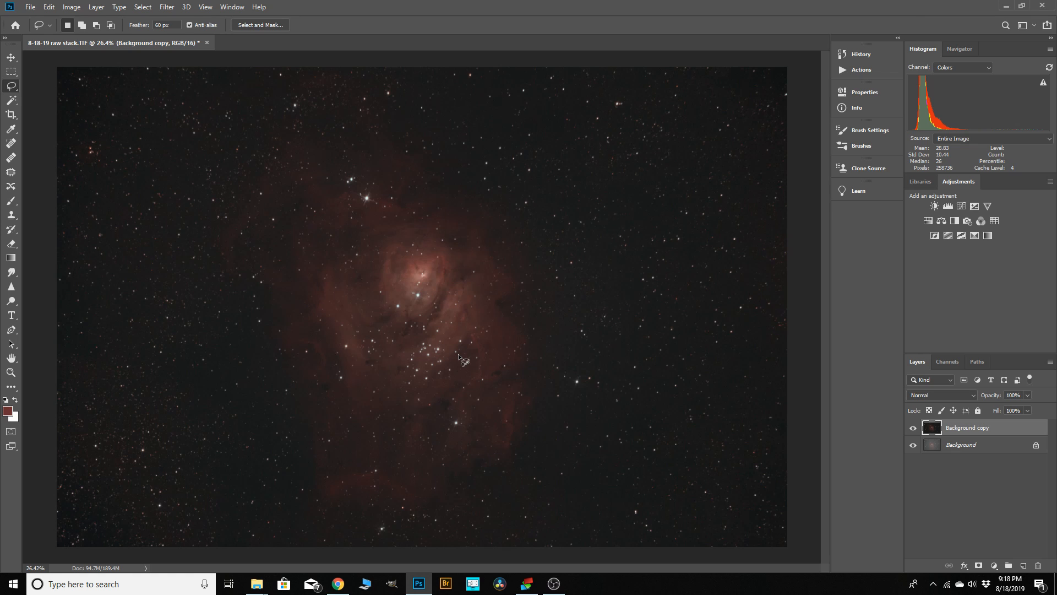
{"action": "scroll", "coordinate": [395, 375], "scroll_direction": "down", "scroll_amount": 1}
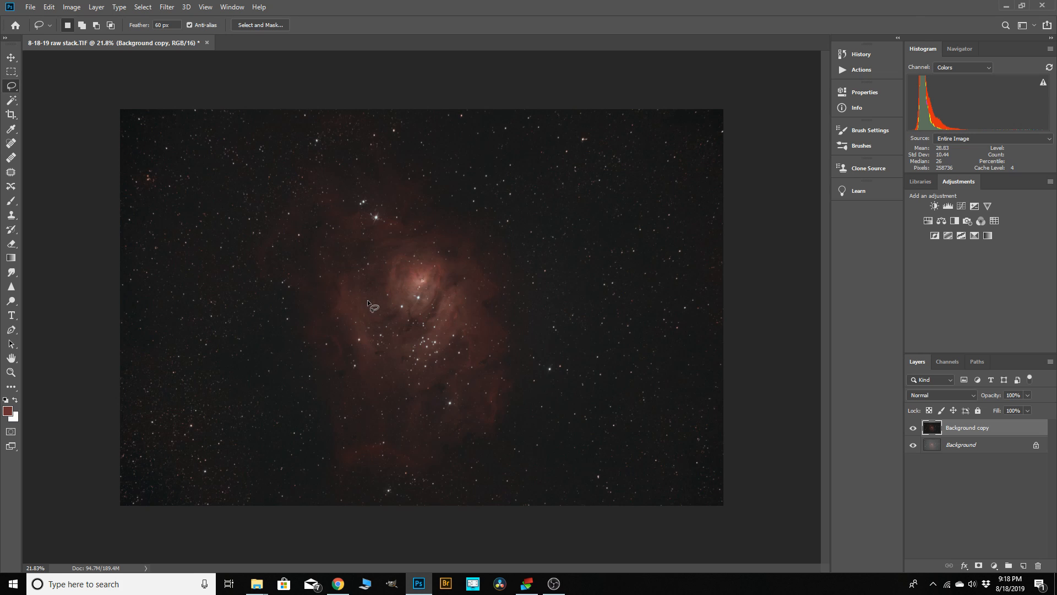
{"action": "scroll", "coordinate": [372, 369], "scroll_direction": "up", "scroll_amount": 1}
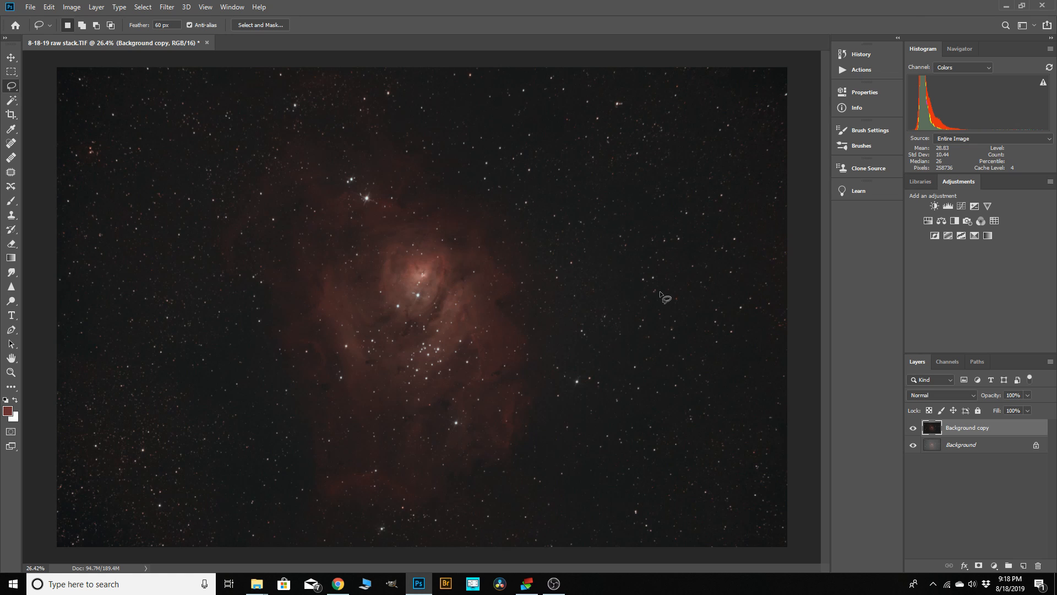
- Duplicate the Background copy layer and rename the duplicate "noise red"
{"action": "scroll", "coordinate": [583, 270], "scroll_direction": "down", "scroll_amount": 1}
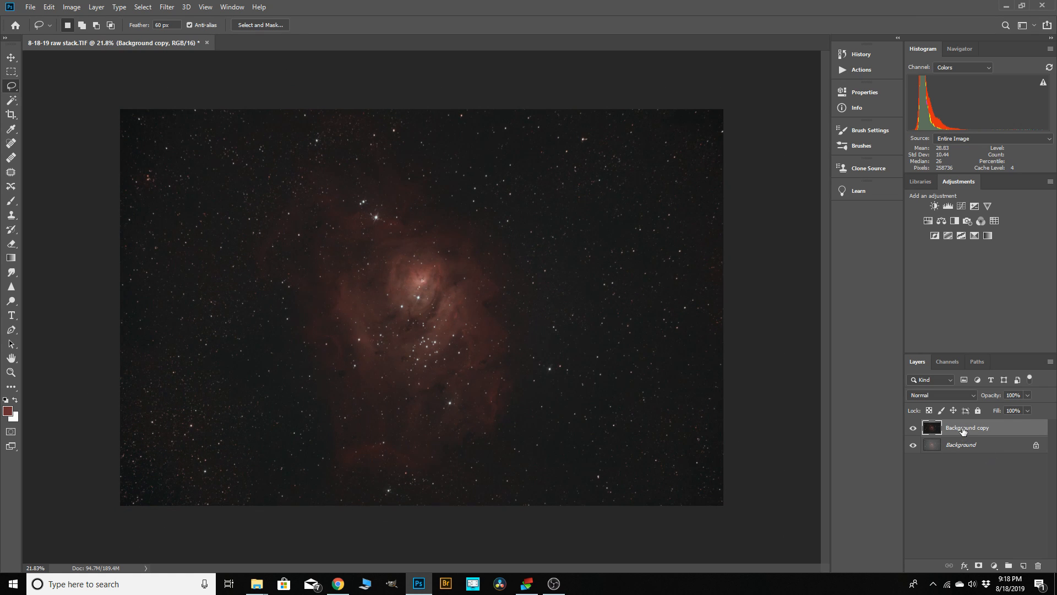
{"action": "left_click_drag", "start_coordinate": [964, 431], "coordinate": [1023, 566]}
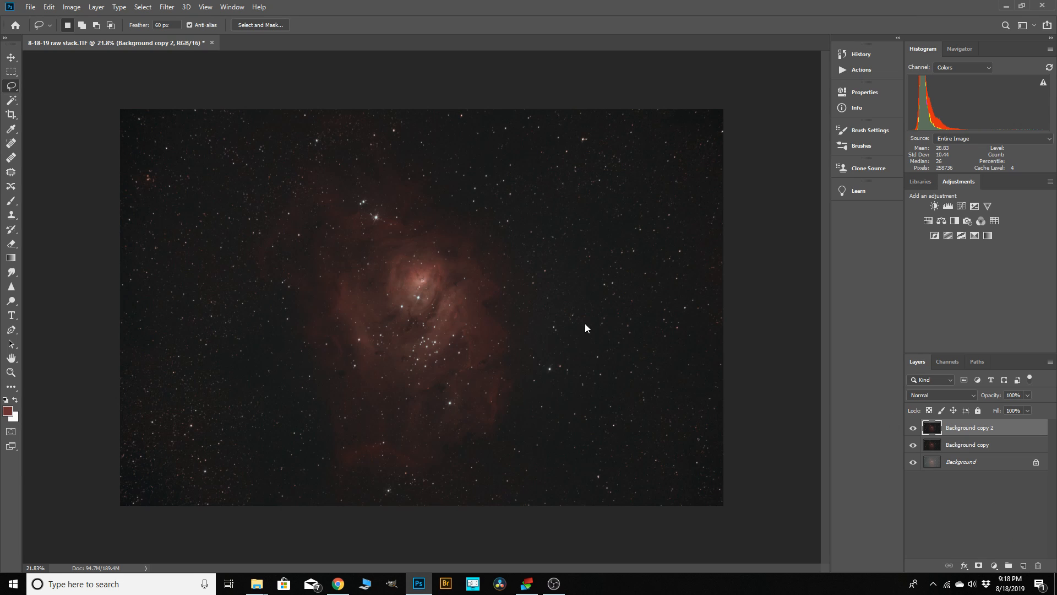
{"action": "double_click", "coordinate": [974, 433]}
{"action": "type", "text": "noise red"}
{"action": "key", "text": "Return"}
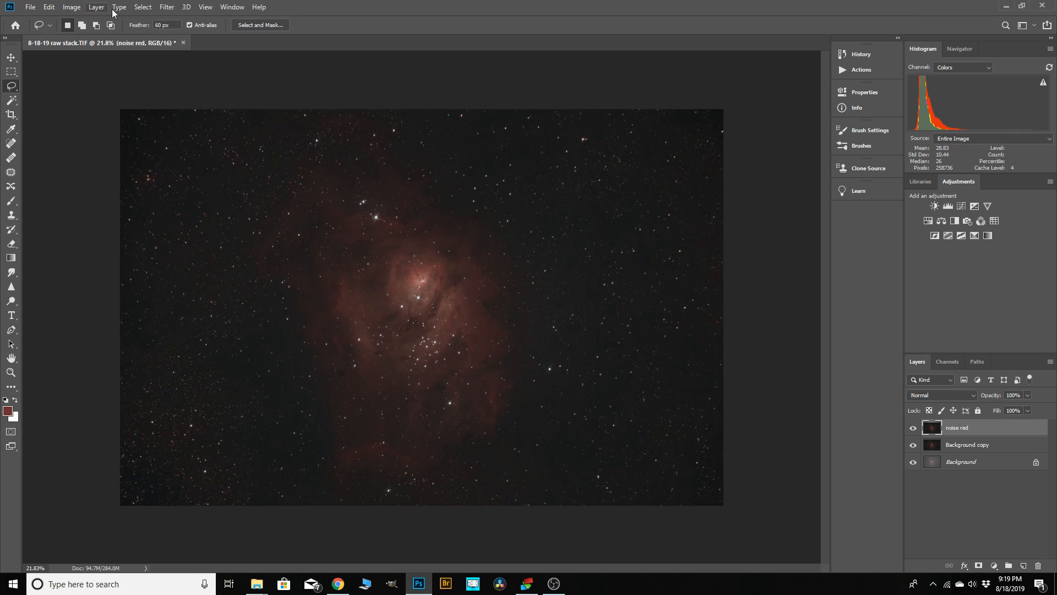
- Select the stars and bright nebula with Color Range set to Highlights, using a range of 40 and fuzziness of 28%
{"action": "left_click", "coordinate": [139, 8]}
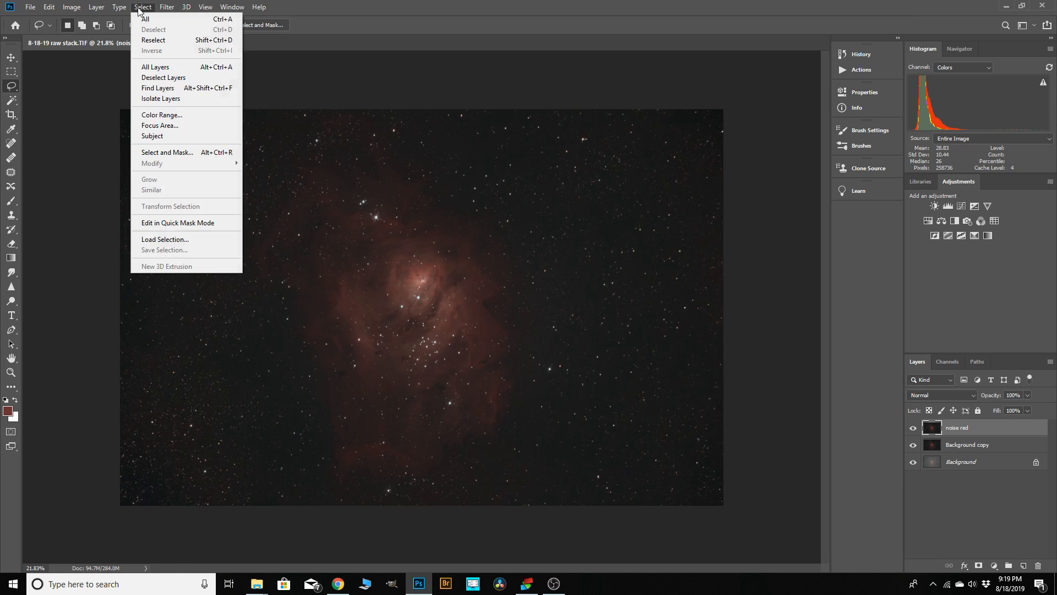
{"action": "left_click", "coordinate": [169, 114]}
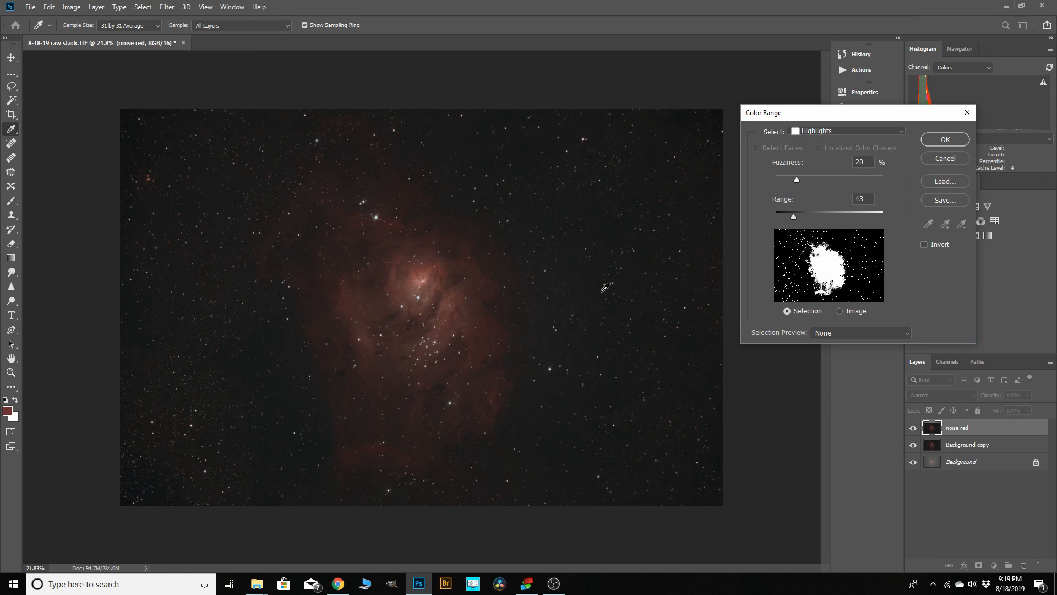
{"action": "mouse_move", "coordinate": [793, 217]}
{"action": "left_mouse_down"}
{"action": "mouse_move", "coordinate": [804, 220]}
{"action": "mouse_move", "coordinate": [793, 221]}
{"action": "left_mouse_up"}
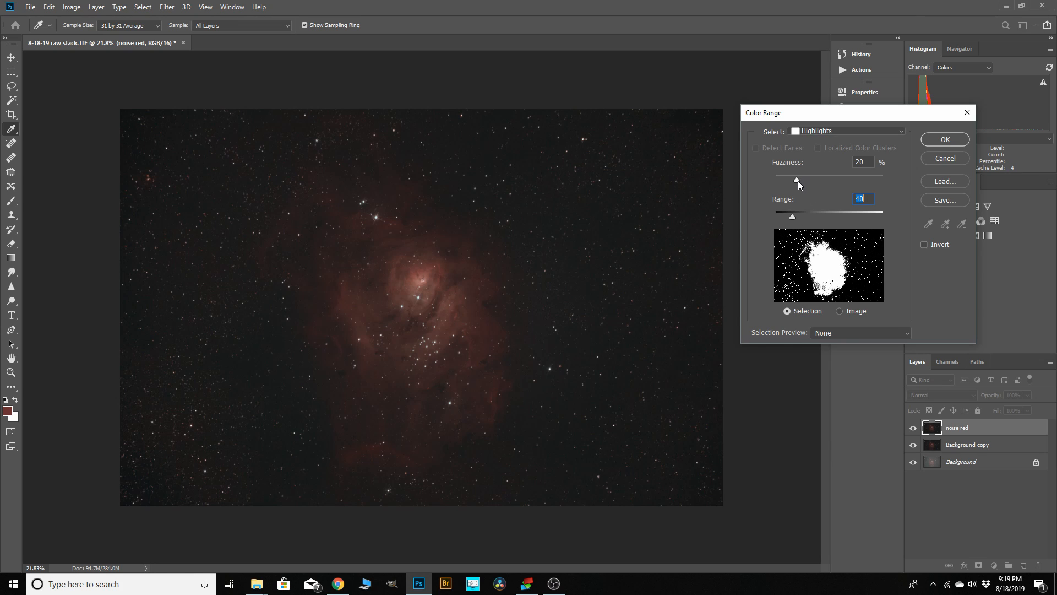
{"action": "left_click_drag", "start_coordinate": [798, 181], "coordinate": [805, 181]}
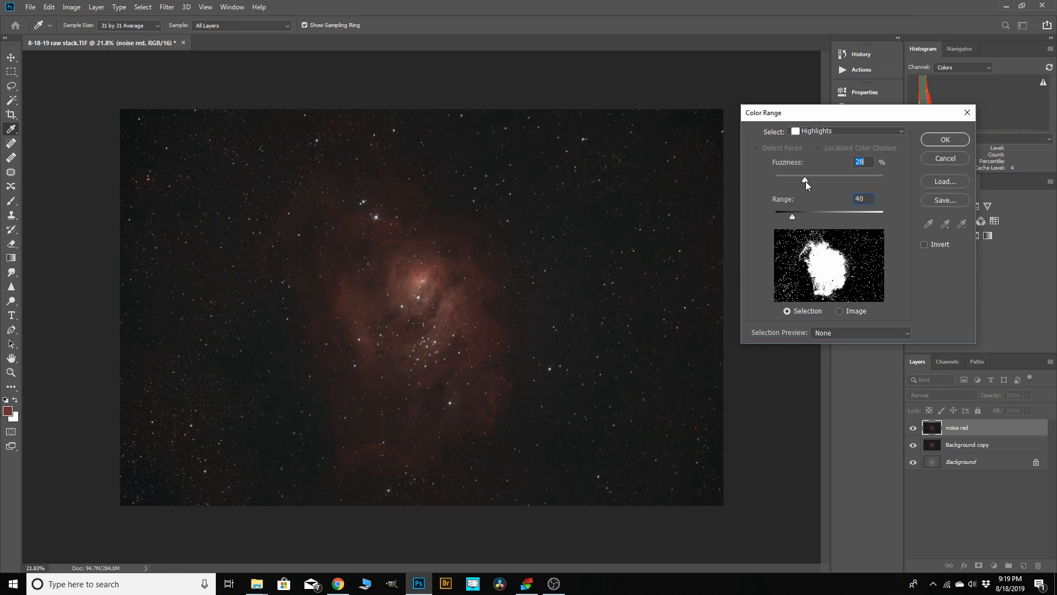
{"action": "left_click", "coordinate": [927, 144]}
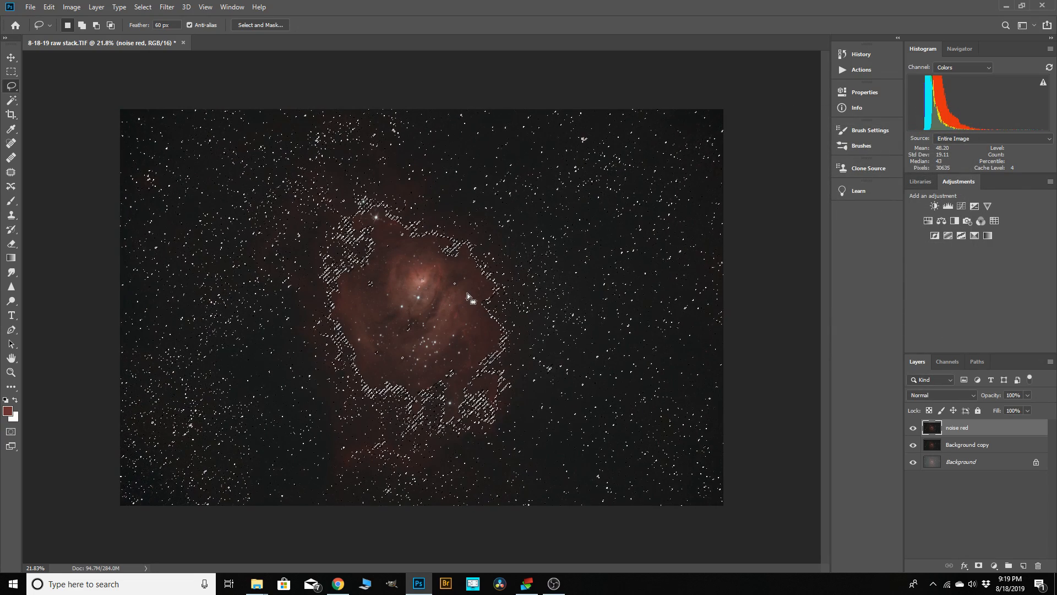
- Check the selection outlines around individual stars up close and expand the selection by 2 pixels
{"action": "scroll", "coordinate": [602, 434], "scroll_direction": "down", "scroll_amount": 2}
{"action": "scroll", "coordinate": [561, 209], "scroll_direction": "up", "scroll_amount": 7}
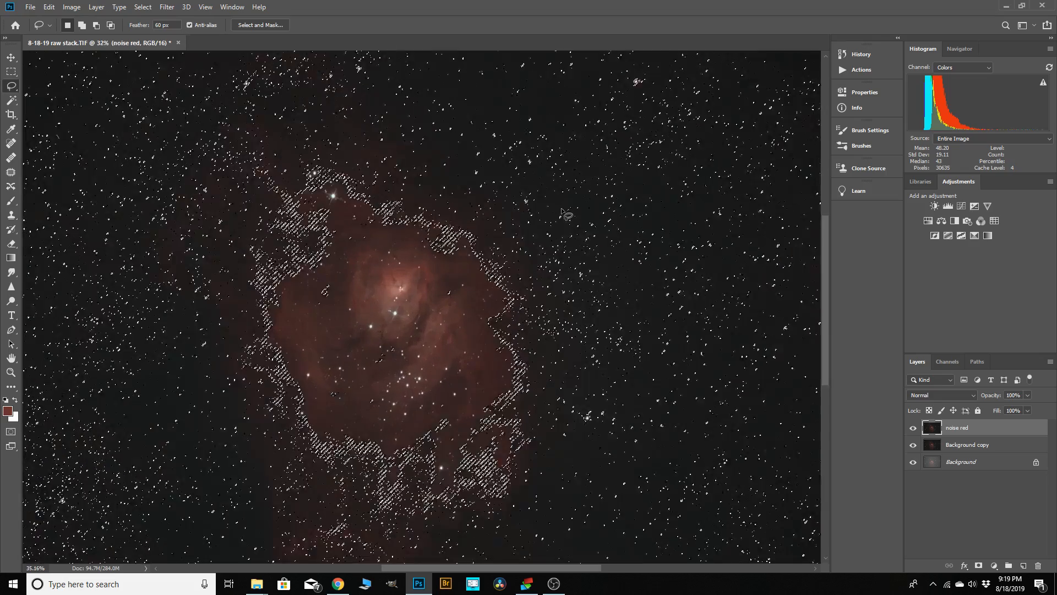
{"action": "scroll", "coordinate": [565, 212], "scroll_direction": "up", "scroll_amount": 6}
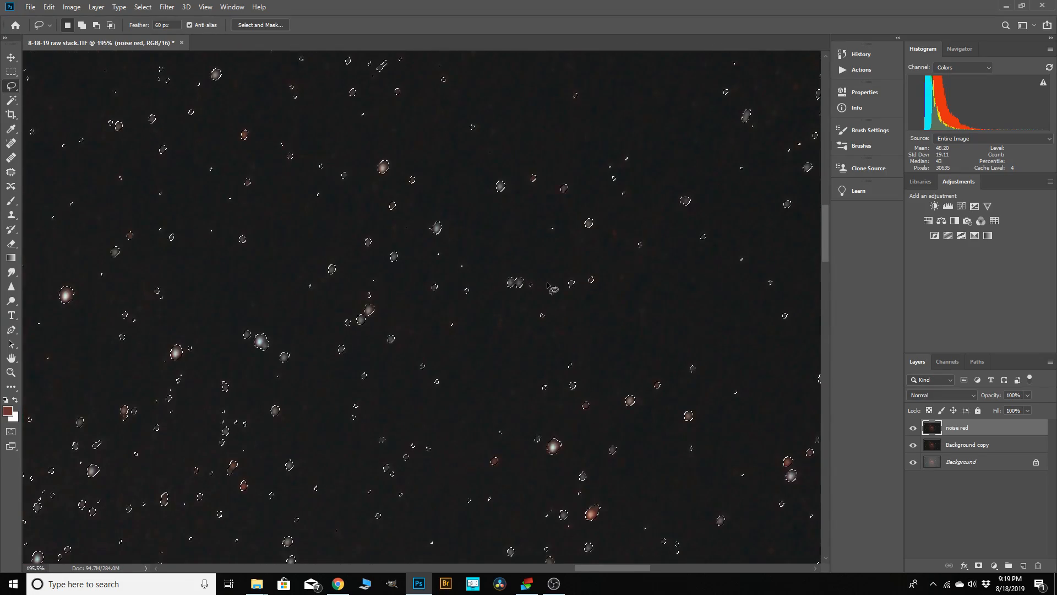
{"action": "scroll", "coordinate": [488, 155], "scroll_direction": "up", "scroll_amount": 4}
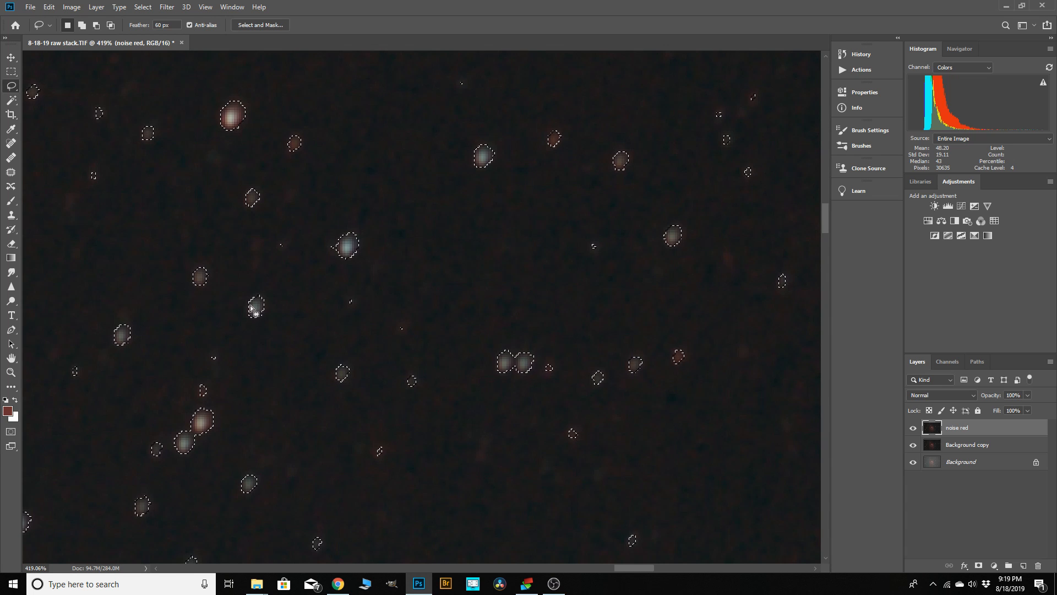
{"action": "scroll", "coordinate": [252, 309], "scroll_direction": "down", "scroll_amount": 3}
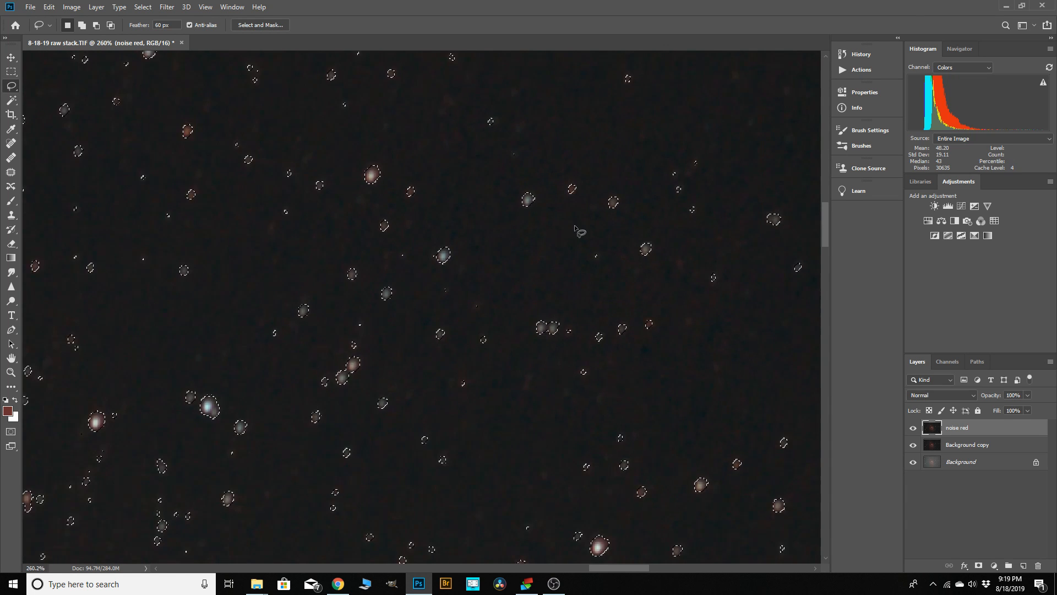
{"action": "scroll", "coordinate": [575, 228], "scroll_direction": "down", "scroll_amount": 1}
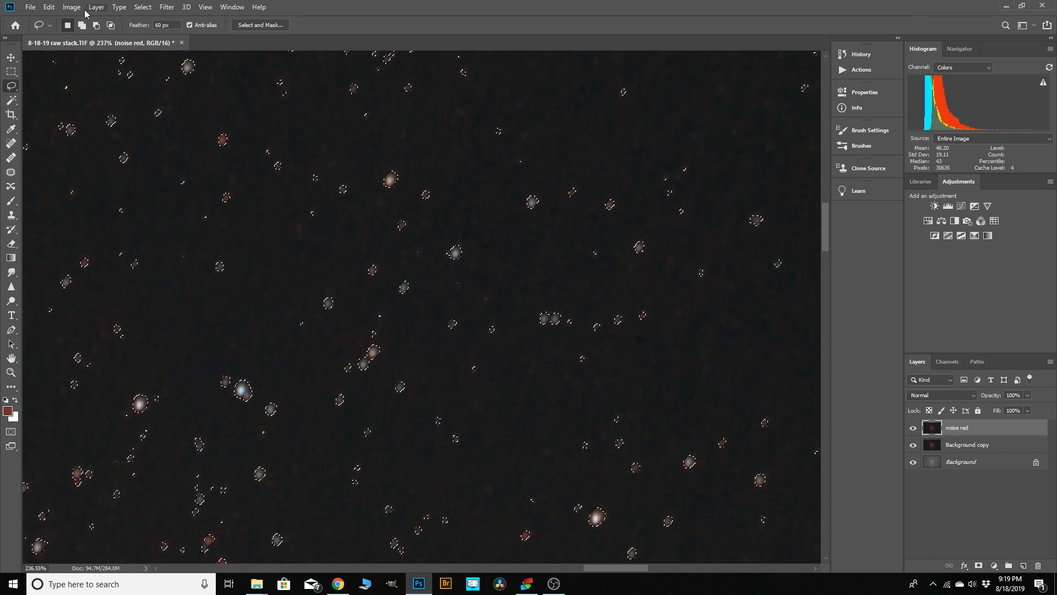
{"action": "left_click", "coordinate": [142, 7]}
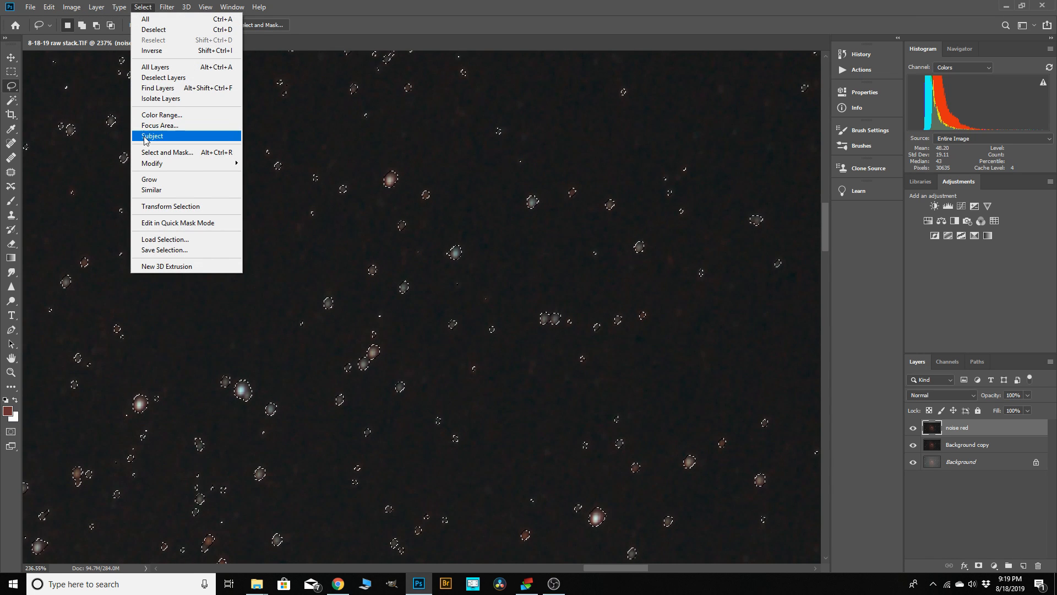
{"action": "mouse_move", "coordinate": [209, 163]}
{"action": "left_click", "coordinate": [278, 184]}
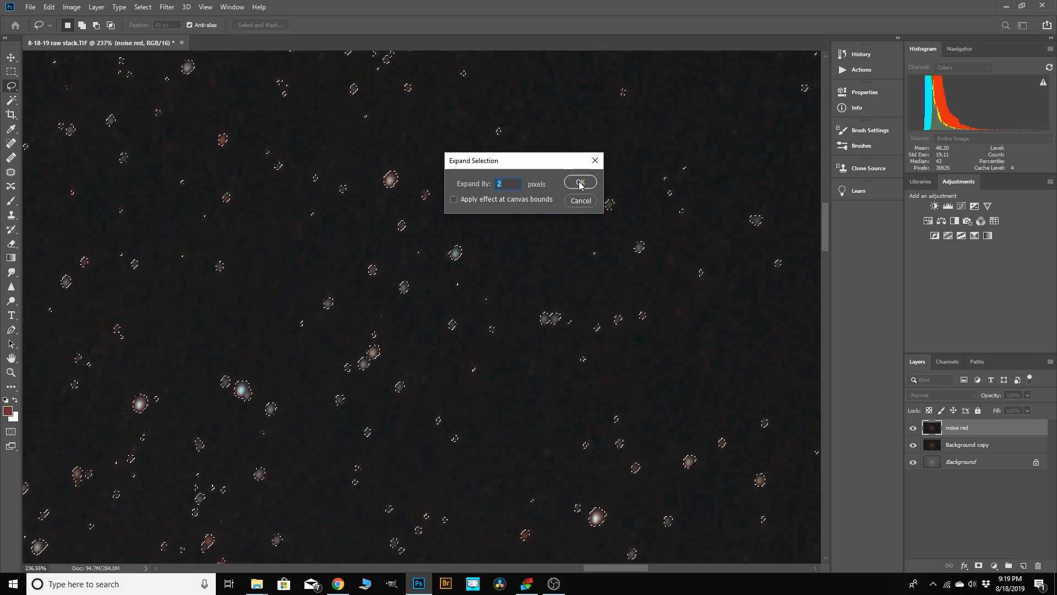
{"action": "left_click", "coordinate": [580, 183]}
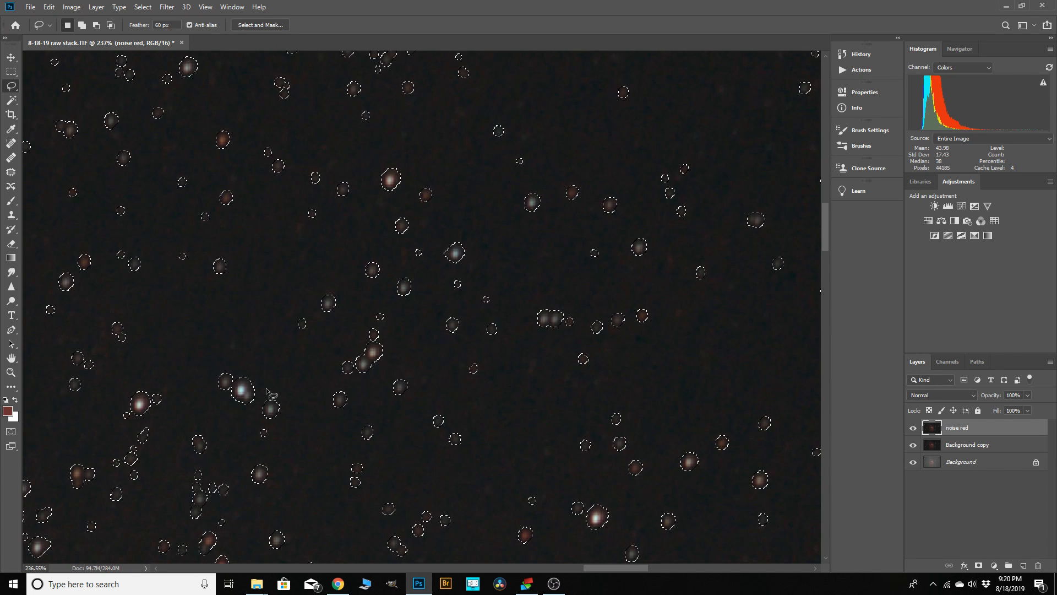
- Feather the expanded selection of the stars and nebula
{"action": "left_click", "coordinate": [142, 7]}
{"action": "mouse_move", "coordinate": [163, 167]}
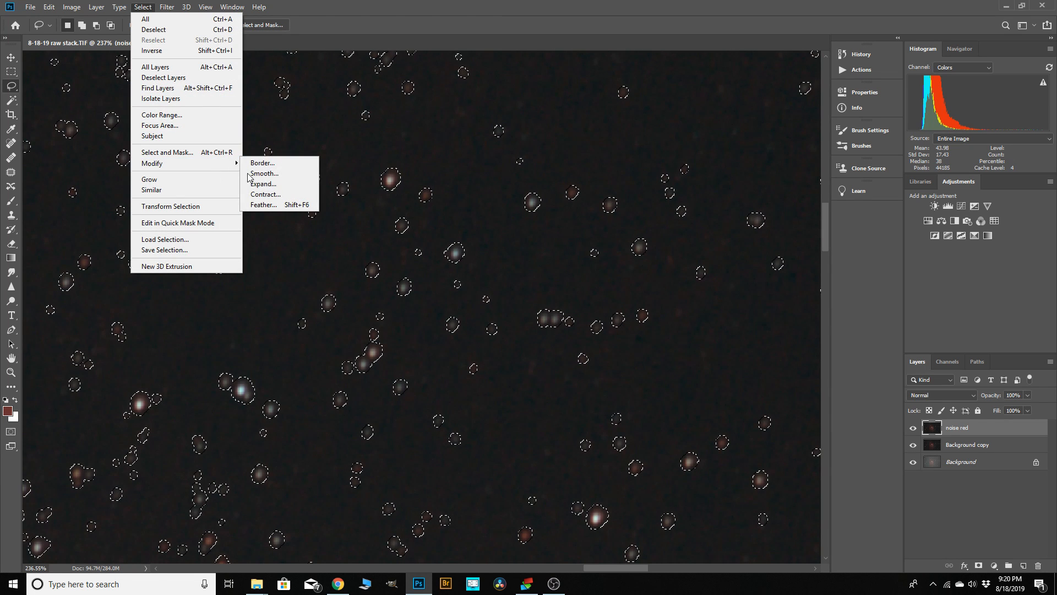
{"action": "left_click", "coordinate": [275, 207]}
{"action": "left_click", "coordinate": [582, 183]}
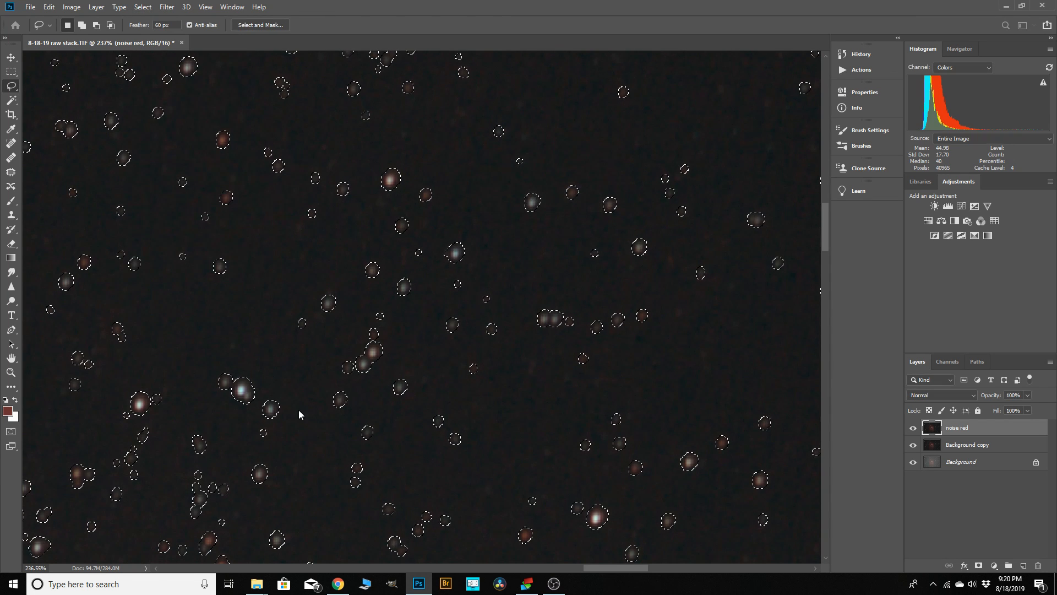
- Review the feathered selection across the whole image and copy the selected stars and nebula to a new layer
{"action": "scroll", "coordinate": [300, 414], "scroll_direction": "down", "scroll_amount": 6}
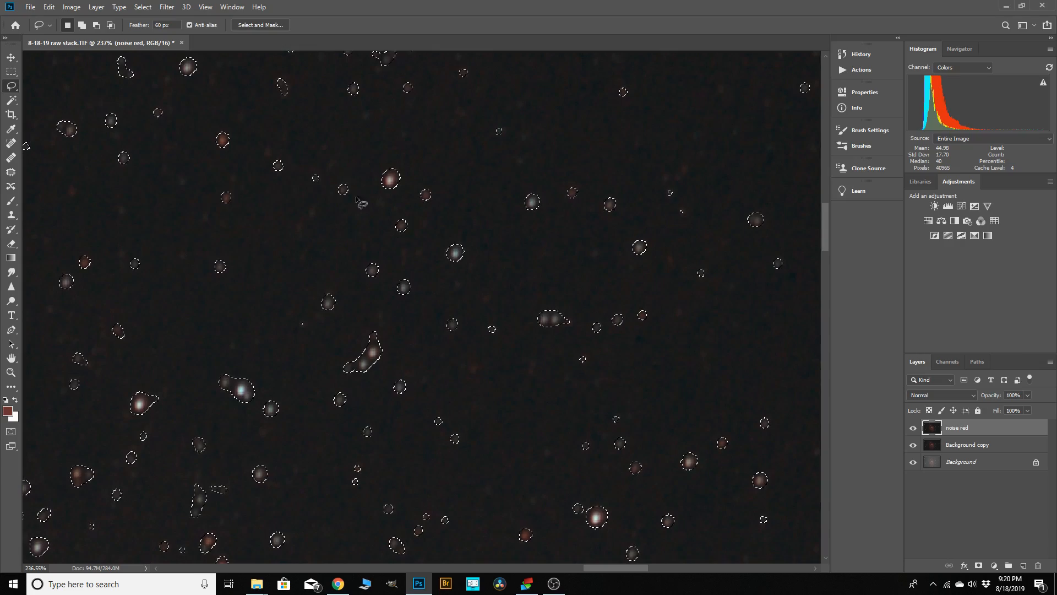
{"action": "scroll", "coordinate": [595, 246], "scroll_direction": "down", "scroll_amount": 4}
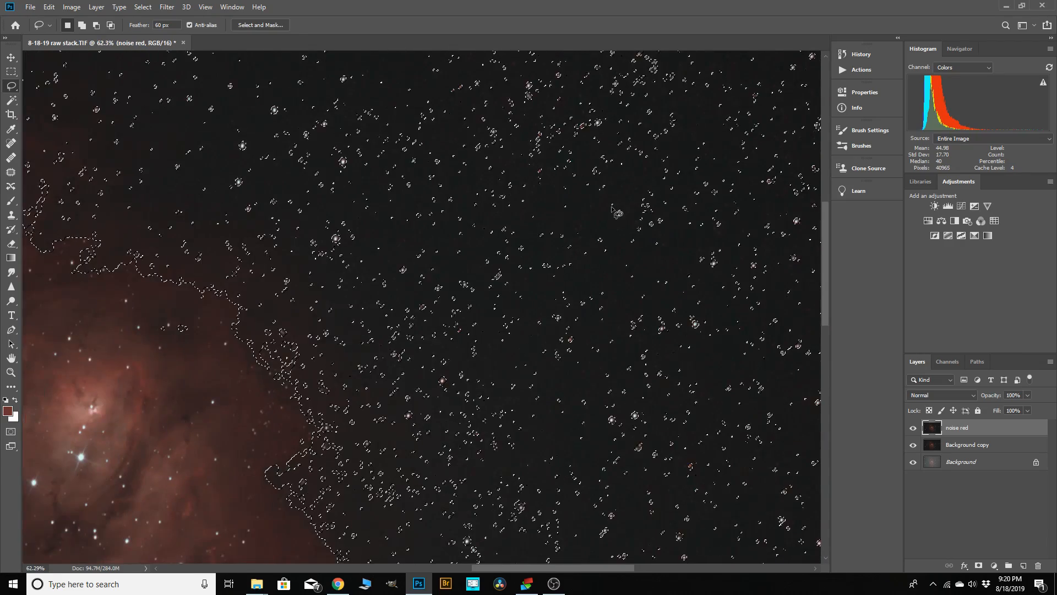
{"action": "scroll", "coordinate": [578, 223], "scroll_direction": "down", "scroll_amount": 1}
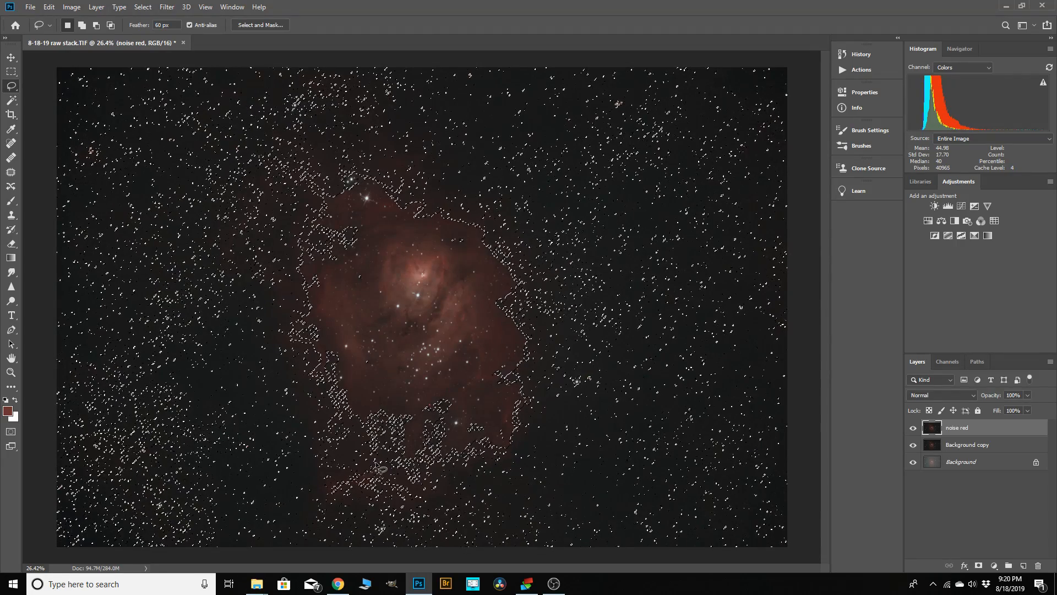
{"action": "scroll", "coordinate": [415, 262], "scroll_direction": "down", "scroll_amount": 1}
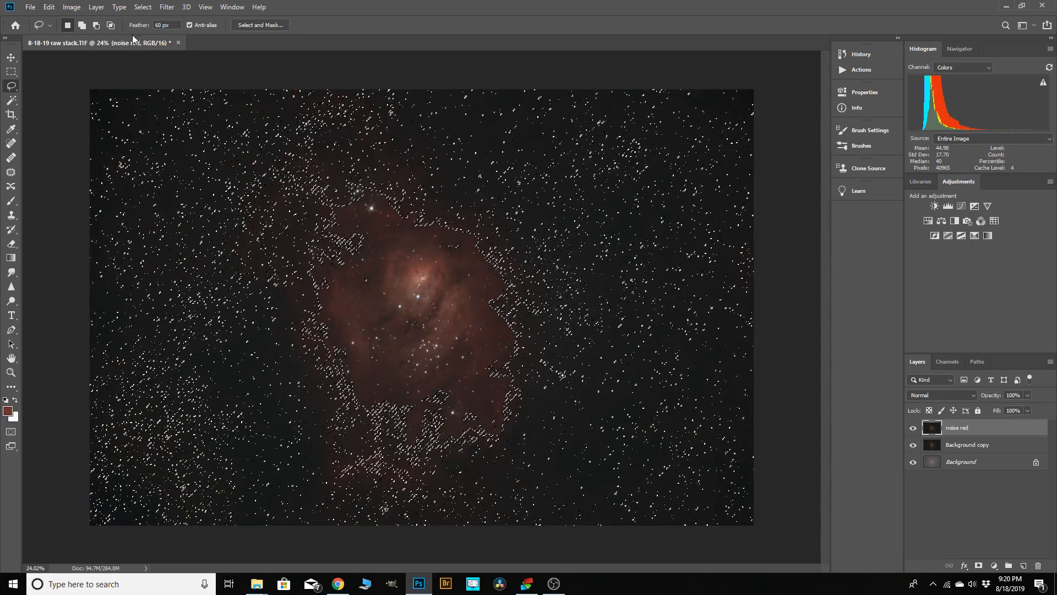
{"action": "left_click", "coordinate": [94, 8]}
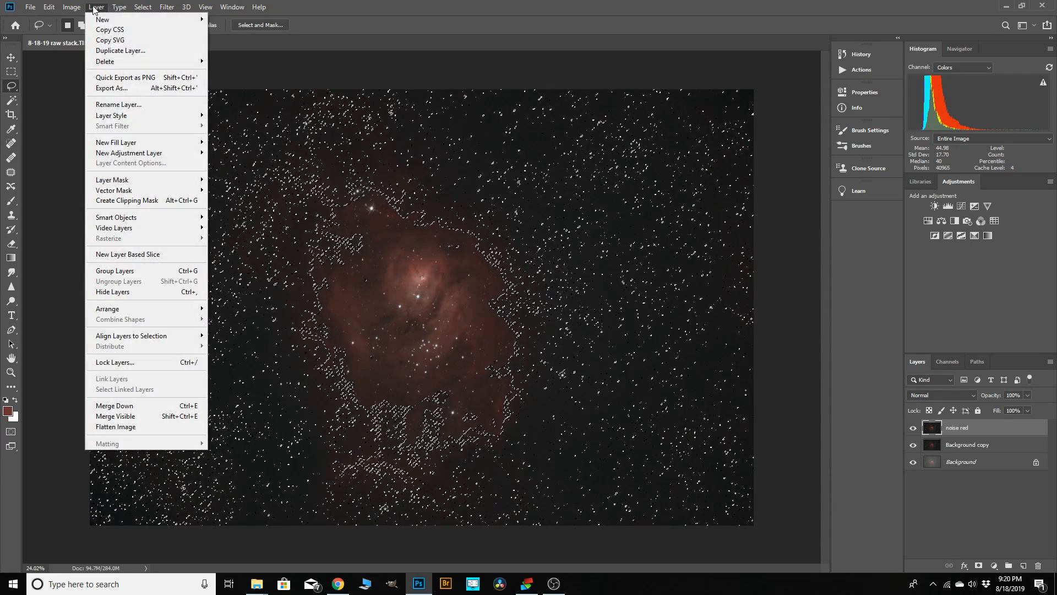
{"action": "mouse_move", "coordinate": [138, 20]}
{"action": "left_click", "coordinate": [250, 119]}
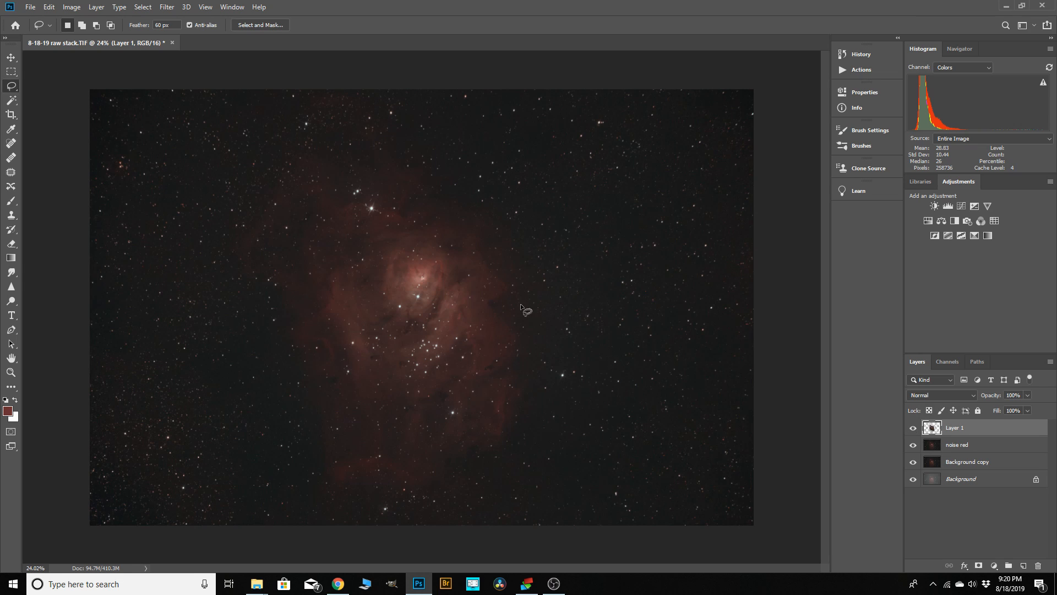
- Duplicate the noise red layer and run the Deep Space Noise Reduction action from Astronomy Tools on the duplicate
{"action": "left_click", "coordinate": [969, 445]}
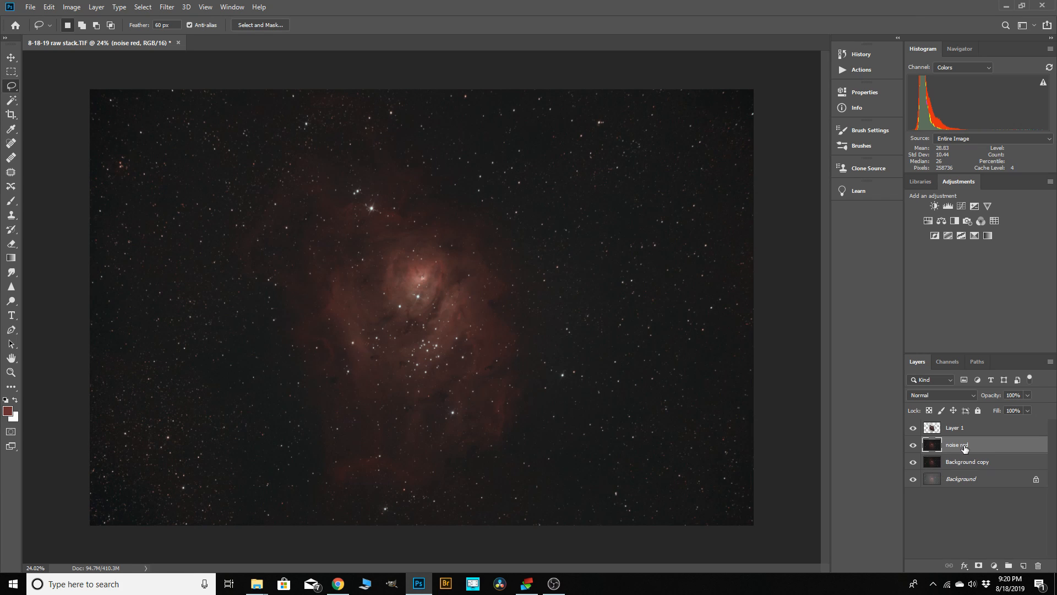
{"action": "left_click_drag", "start_coordinate": [964, 447], "coordinate": [1023, 565]}
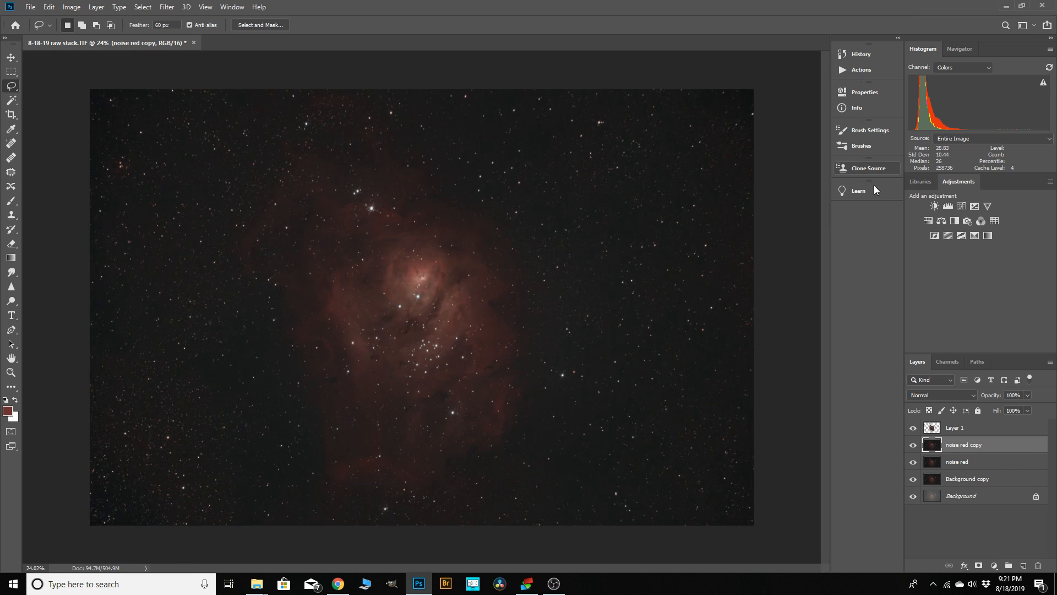
{"action": "left_click", "coordinate": [844, 73]}
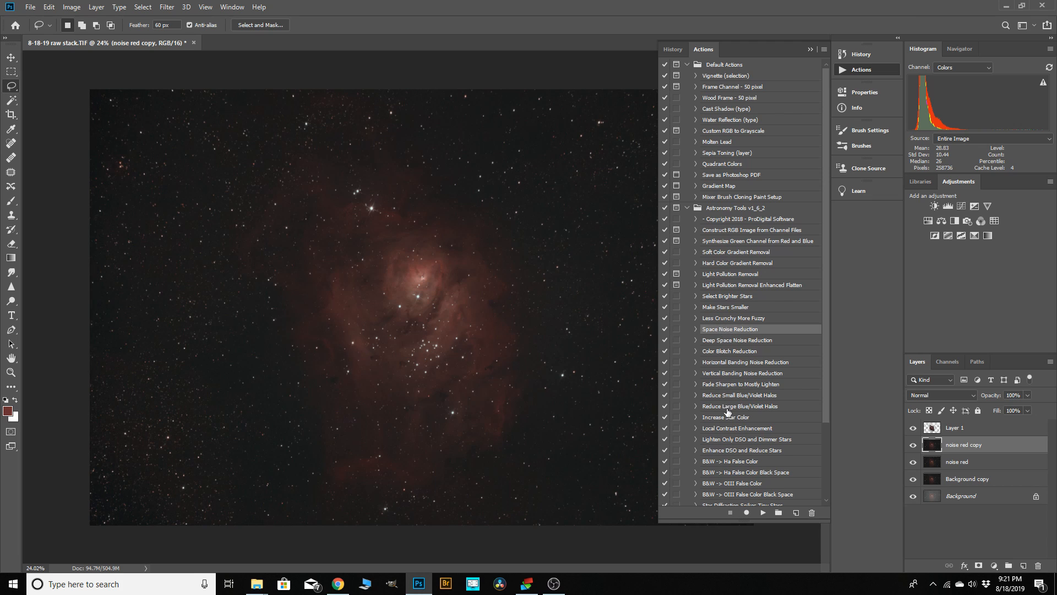
{"action": "left_click", "coordinate": [729, 440]}
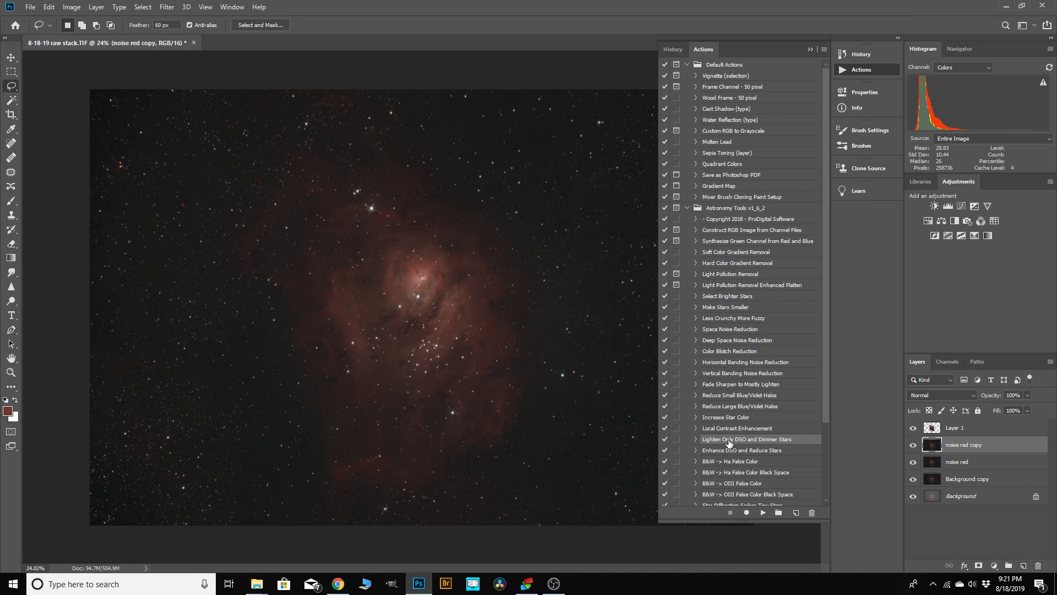
{"action": "left_click", "coordinate": [710, 345]}
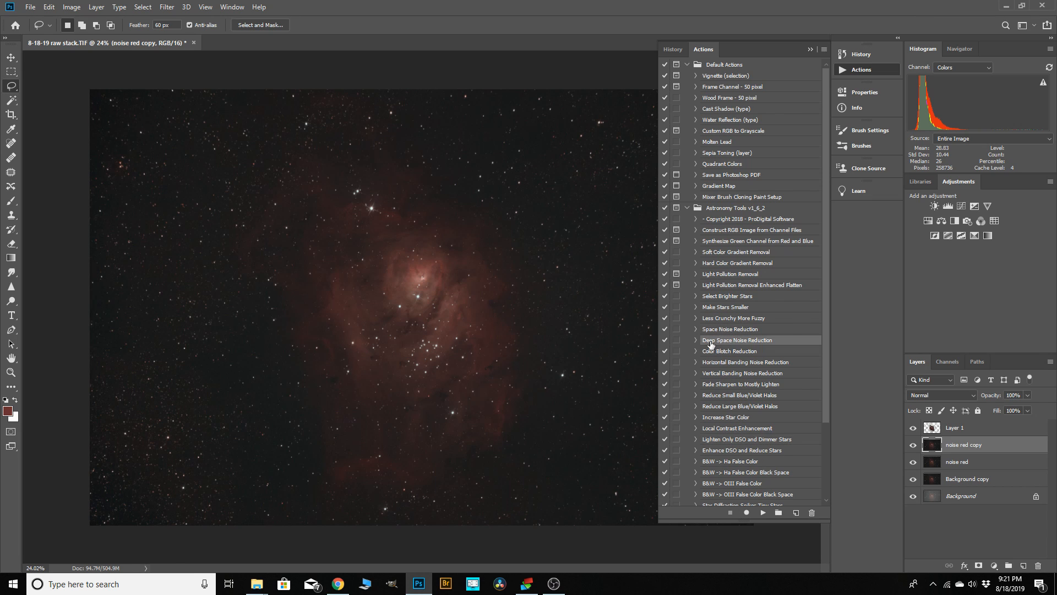
{"action": "scroll", "coordinate": [395, 279], "scroll_direction": "down", "scroll_amount": 3}
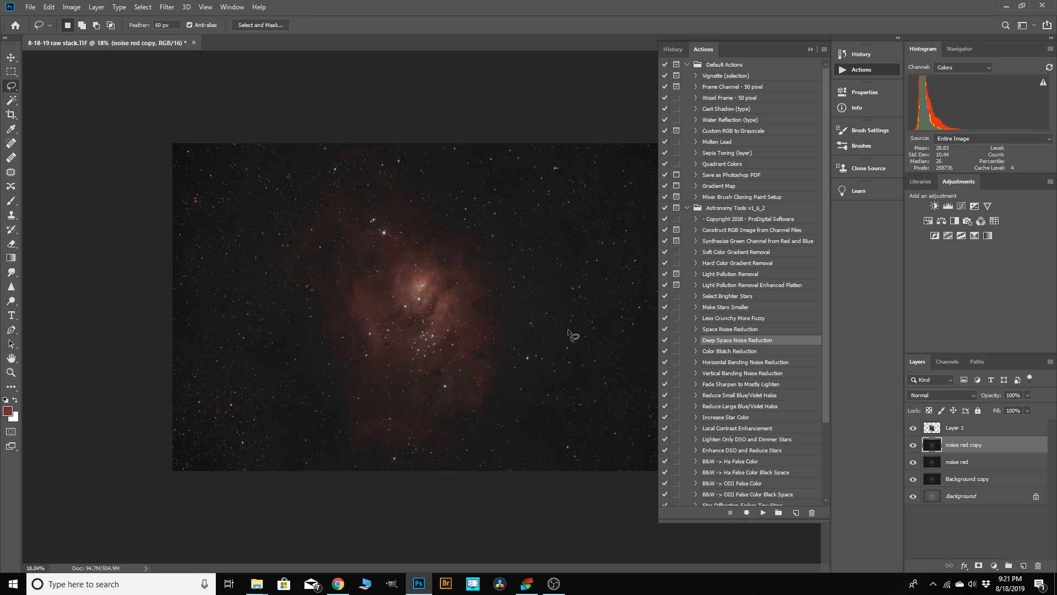
{"action": "scroll", "coordinate": [573, 333], "scroll_direction": "up", "scroll_amount": 3}
{"action": "scroll", "coordinate": [619, 316], "scroll_direction": "up", "scroll_amount": 6}
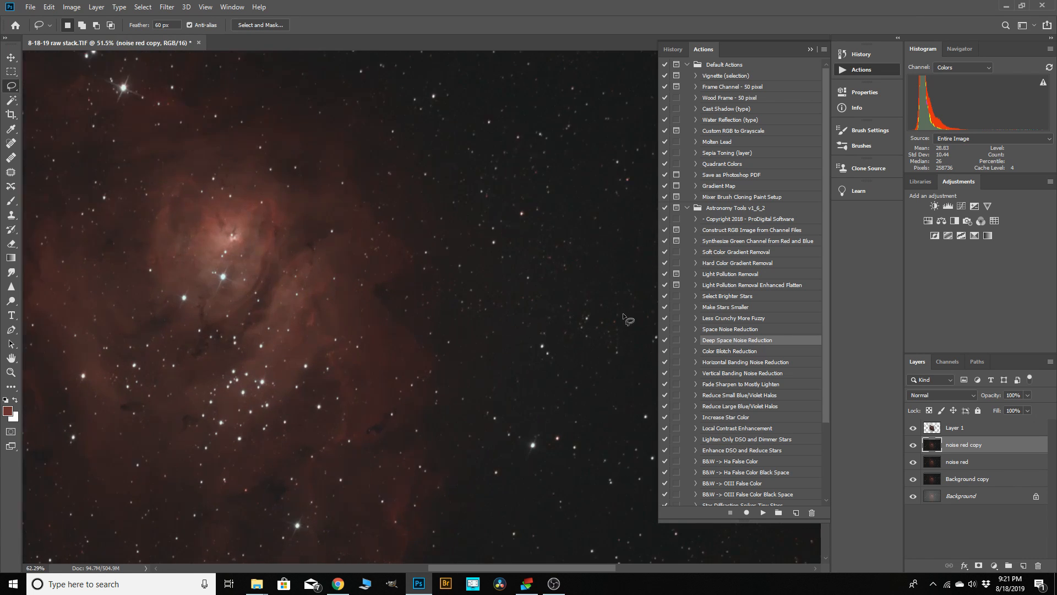
{"action": "scroll", "coordinate": [624, 316], "scroll_direction": "down", "scroll_amount": 5}
{"action": "scroll", "coordinate": [539, 311], "scroll_direction": "up", "scroll_amount": 3}
{"action": "scroll", "coordinate": [575, 314], "scroll_direction": "up", "scroll_amount": 6}
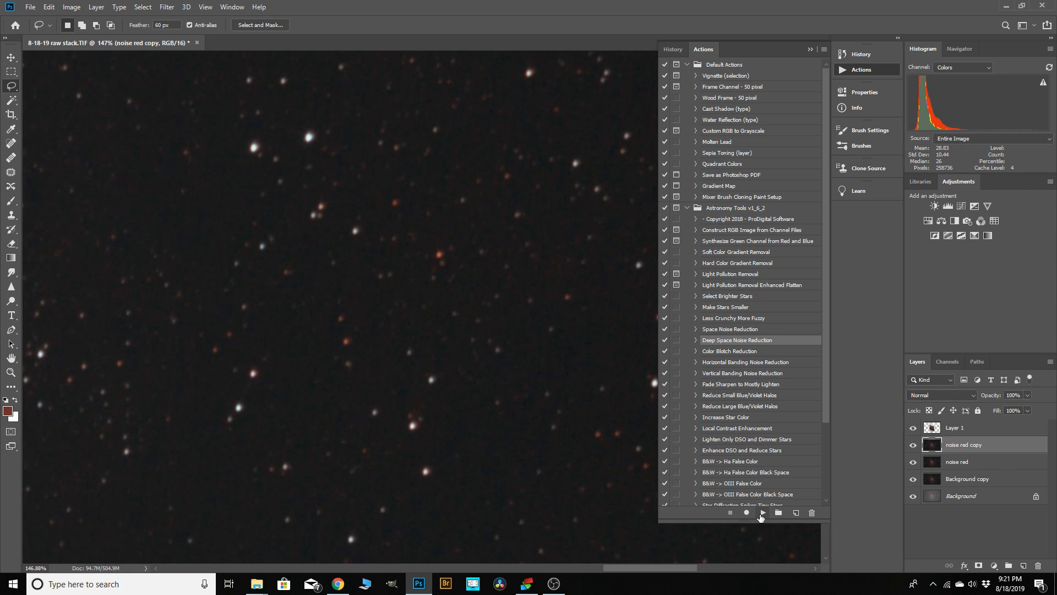
{"action": "left_click", "coordinate": [762, 512]}
- Toggle the noise red copy layer's visibility to compare the background before and after Deep Space Noise Reduction, up close
{"action": "left_click", "coordinate": [914, 445]}
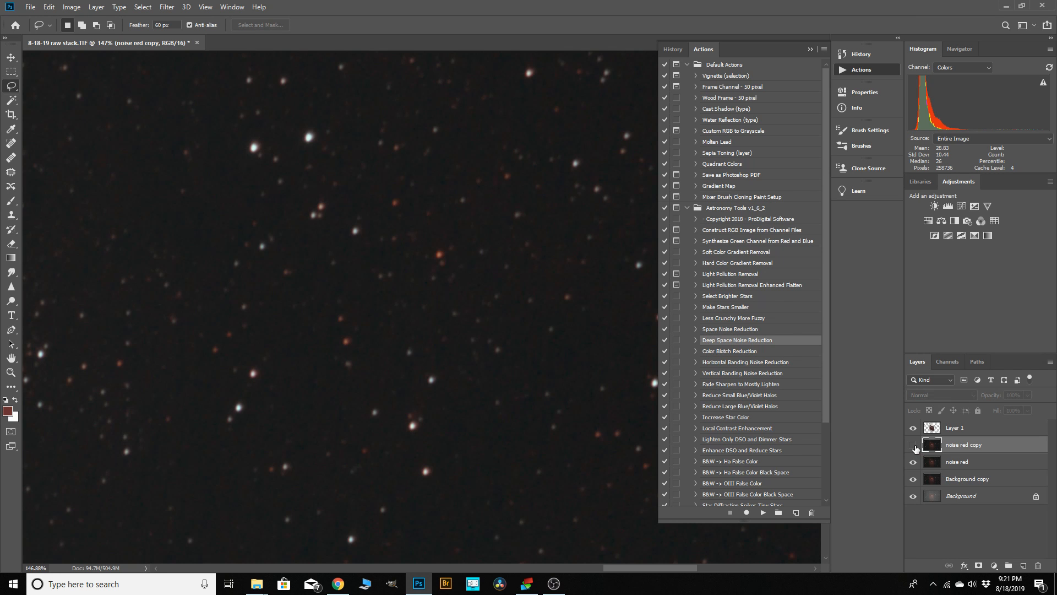
{"action": "left_click", "coordinate": [913, 444]}
{"action": "scroll", "coordinate": [475, 313], "scroll_direction": "up", "scroll_amount": 2}
{"action": "scroll", "coordinate": [475, 313], "scroll_direction": "up", "scroll_amount": 1}
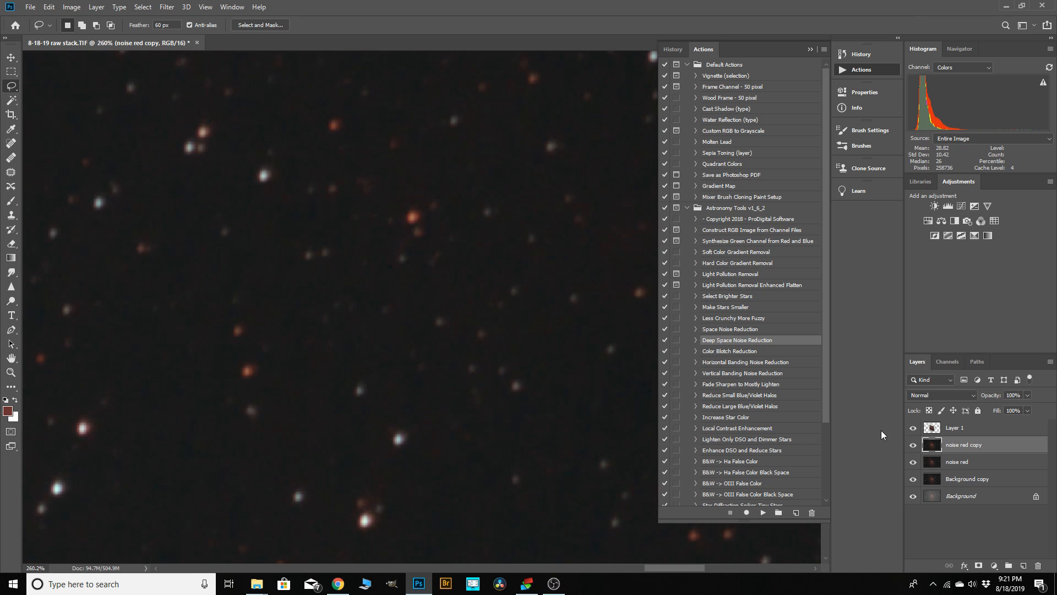
{"action": "left_click", "coordinate": [913, 445]}
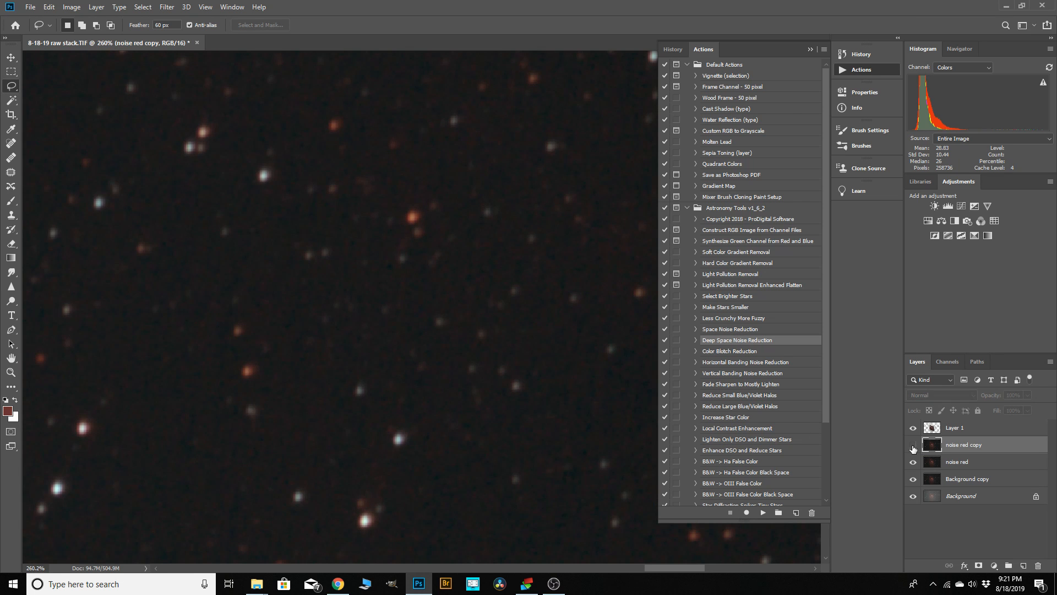
{"action": "left_click", "coordinate": [914, 446]}
{"action": "scroll", "coordinate": [439, 338], "scroll_direction": "down", "scroll_amount": 2}
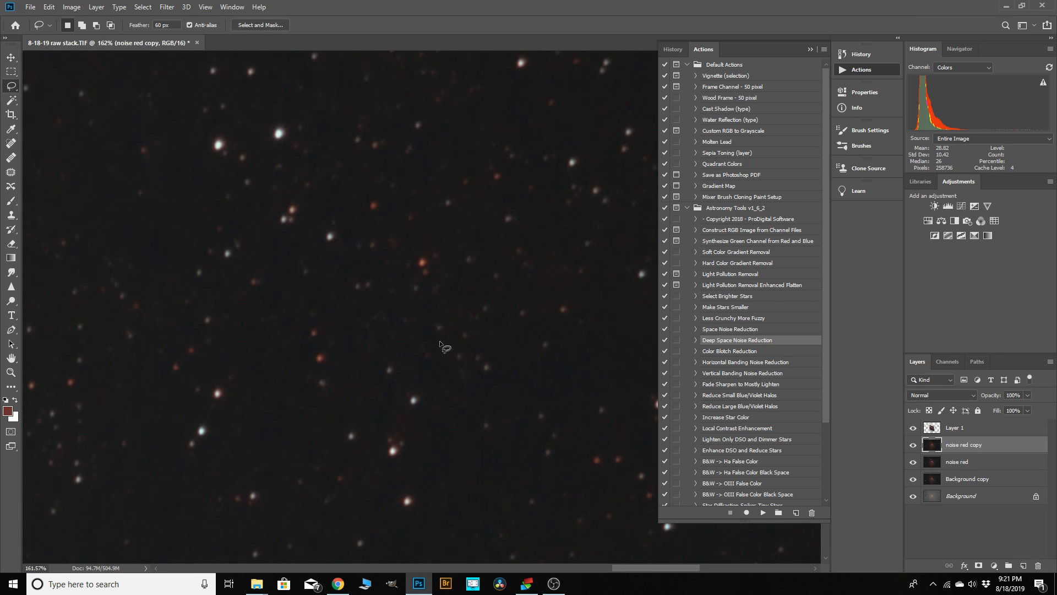
- Run the Space Noise Reduction action on the noise red copy layer and compare the background with the layer hidden and shown
{"action": "left_click", "coordinate": [719, 330]}
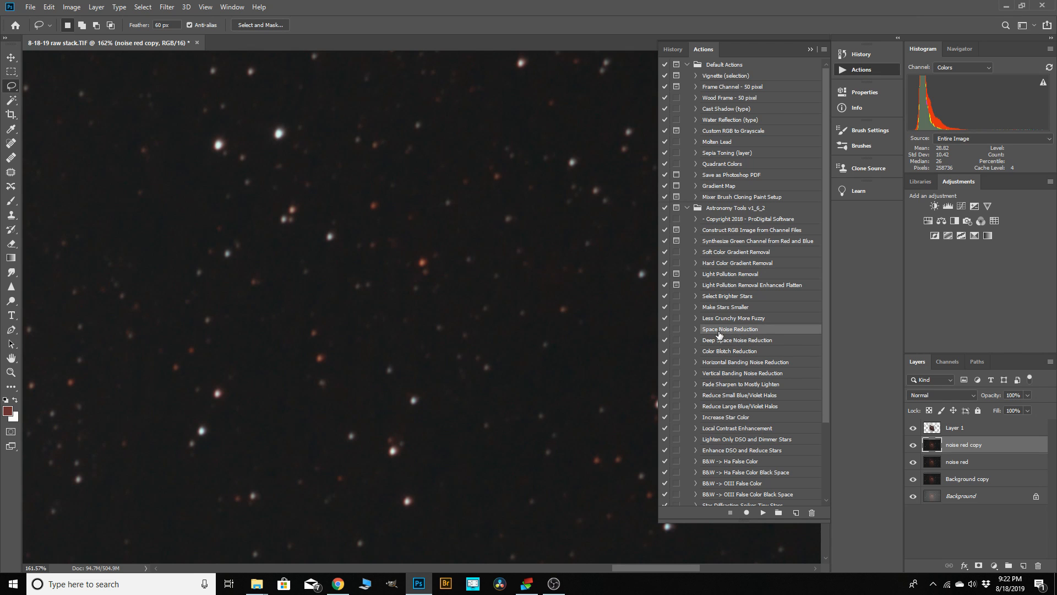
{"action": "left_click", "coordinate": [763, 513]}
{"action": "scroll", "coordinate": [341, 361], "scroll_direction": "down", "scroll_amount": 1}
{"action": "scroll", "coordinate": [523, 337], "scroll_direction": "up", "scroll_amount": 4}
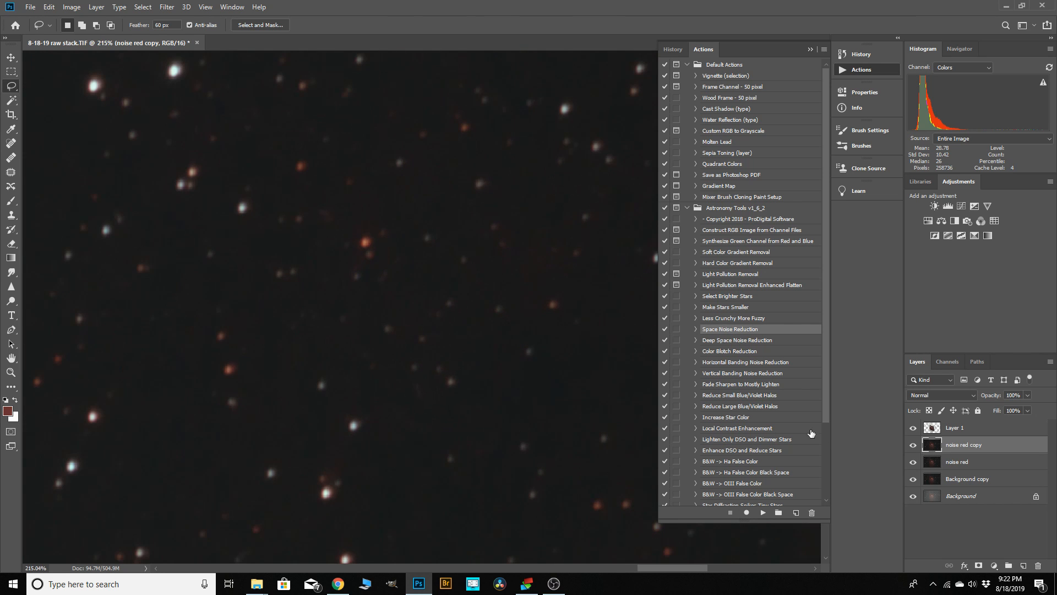
{"action": "left_click", "coordinate": [913, 446]}
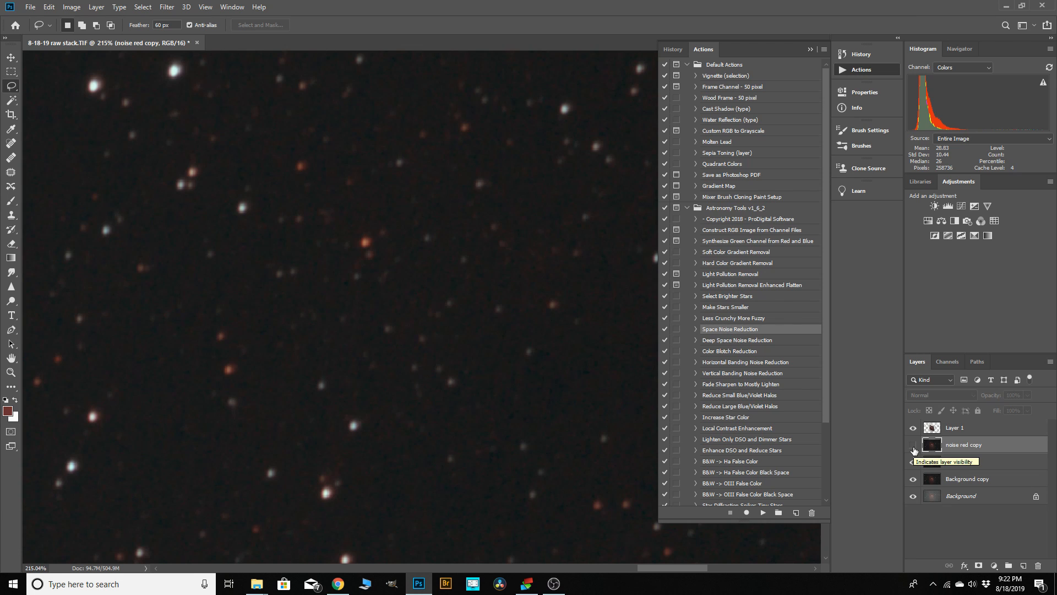
{"action": "left_click", "coordinate": [913, 446]}
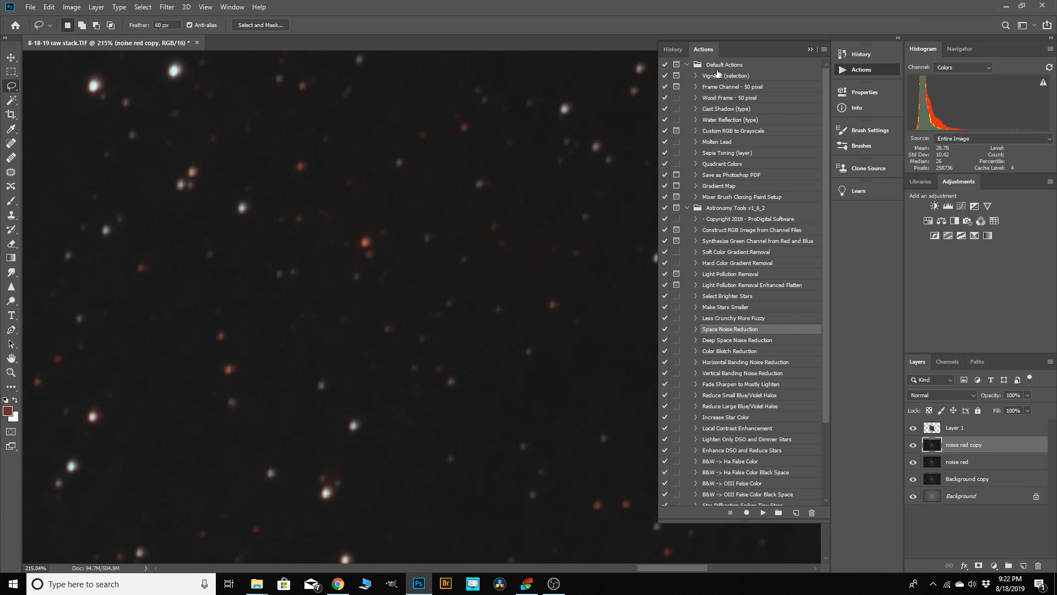
{"action": "left_click", "coordinate": [810, 50]}
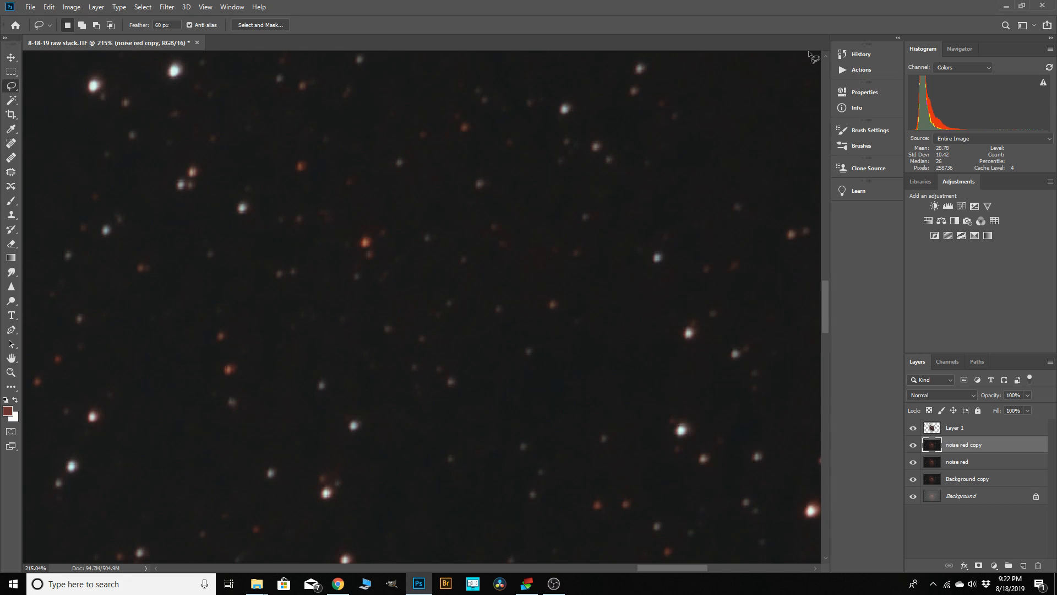
- Apply the Camera Raw Filter to the noise red copy layer with luminance noise reduction at 25 and slight color noise reduction
{"action": "scroll", "coordinate": [712, 194], "scroll_direction": "down", "scroll_amount": 3}
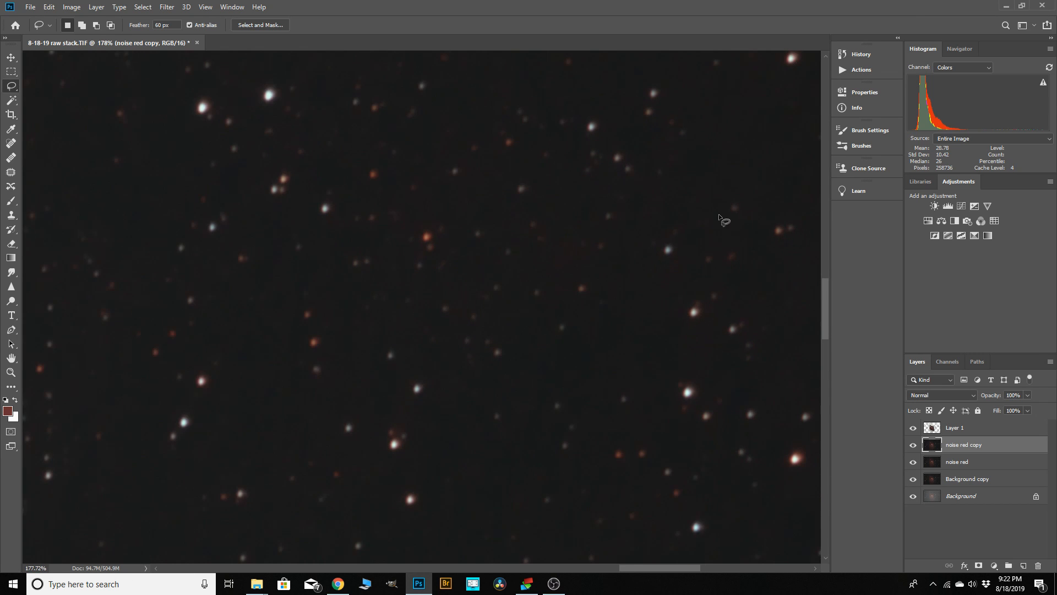
{"action": "left_click", "coordinate": [167, 7]}
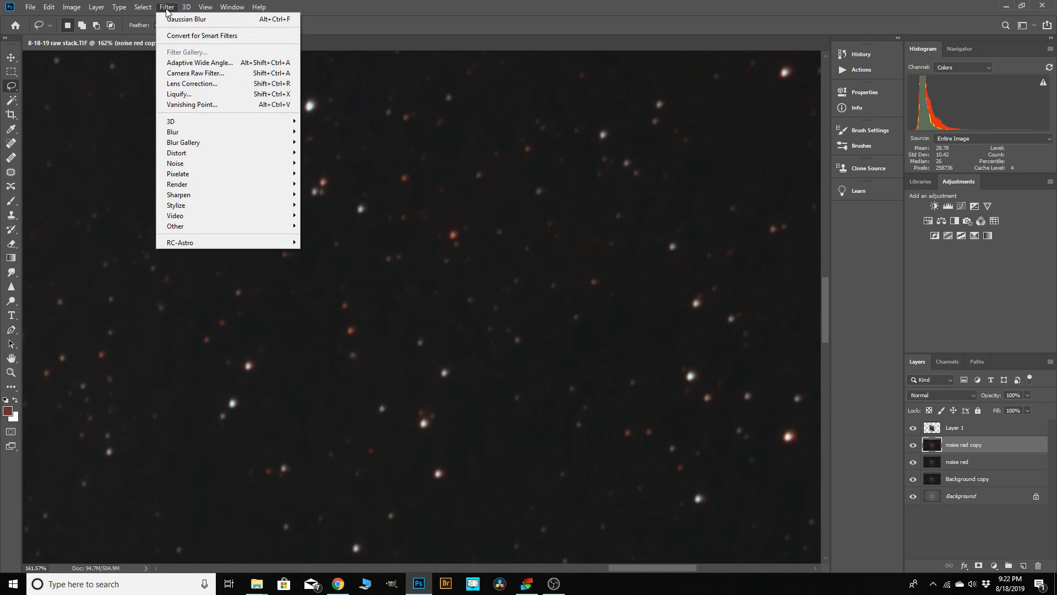
{"action": "left_click", "coordinate": [183, 71]}
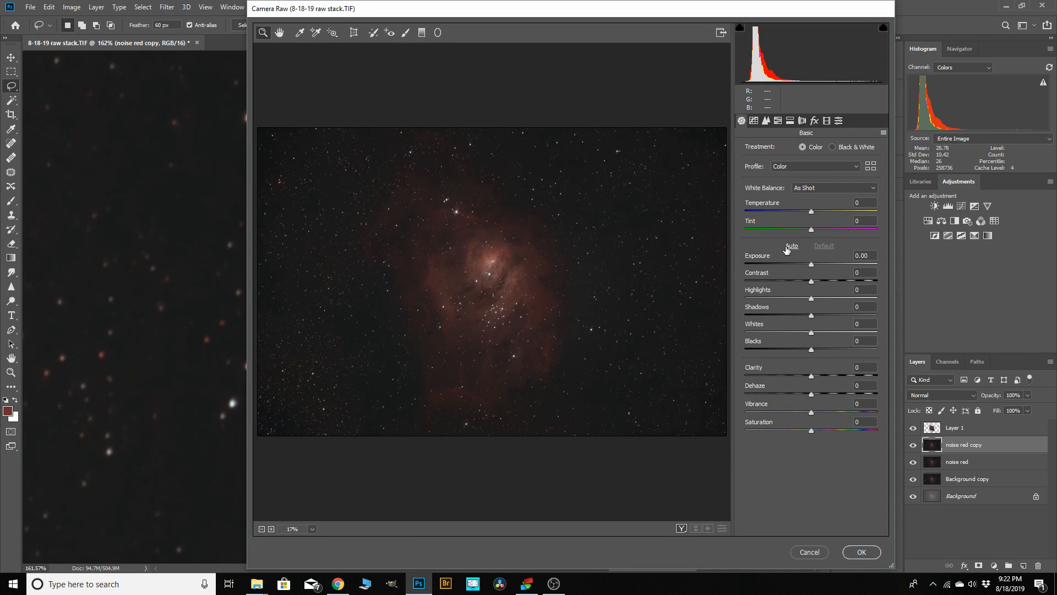
{"action": "left_click", "coordinate": [766, 121]}
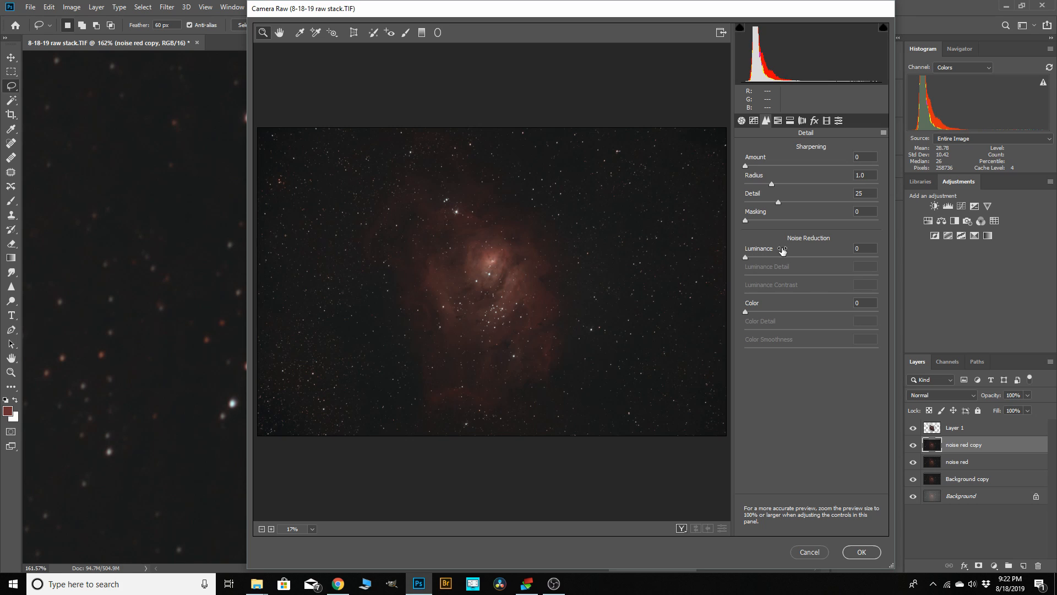
{"action": "left_click_drag", "start_coordinate": [745, 257], "coordinate": [779, 263]}
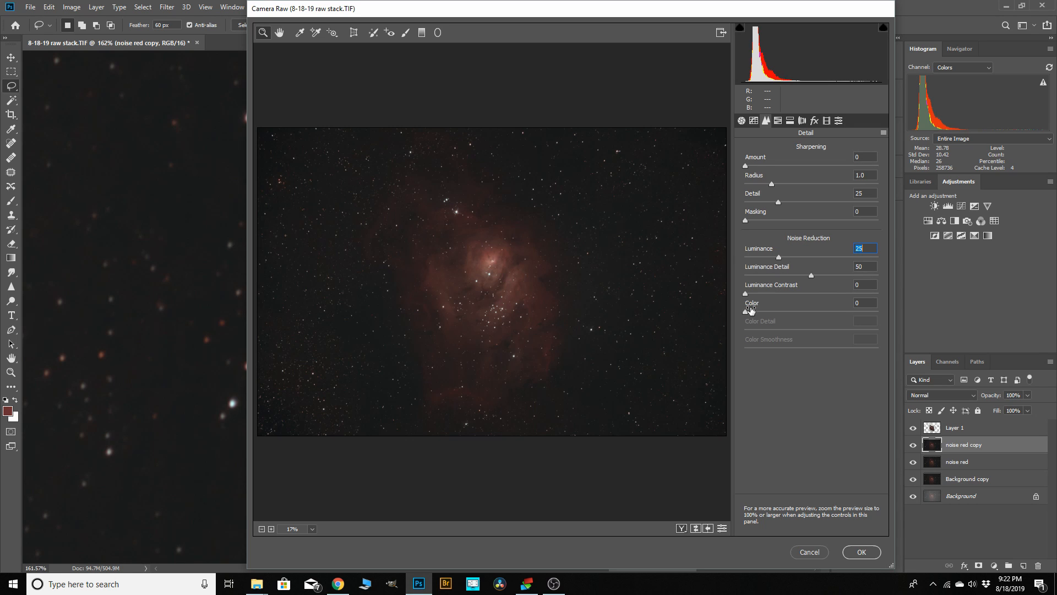
{"action": "left_click_drag", "start_coordinate": [747, 313], "coordinate": [770, 317]}
{"action": "left_click", "coordinate": [861, 551]}
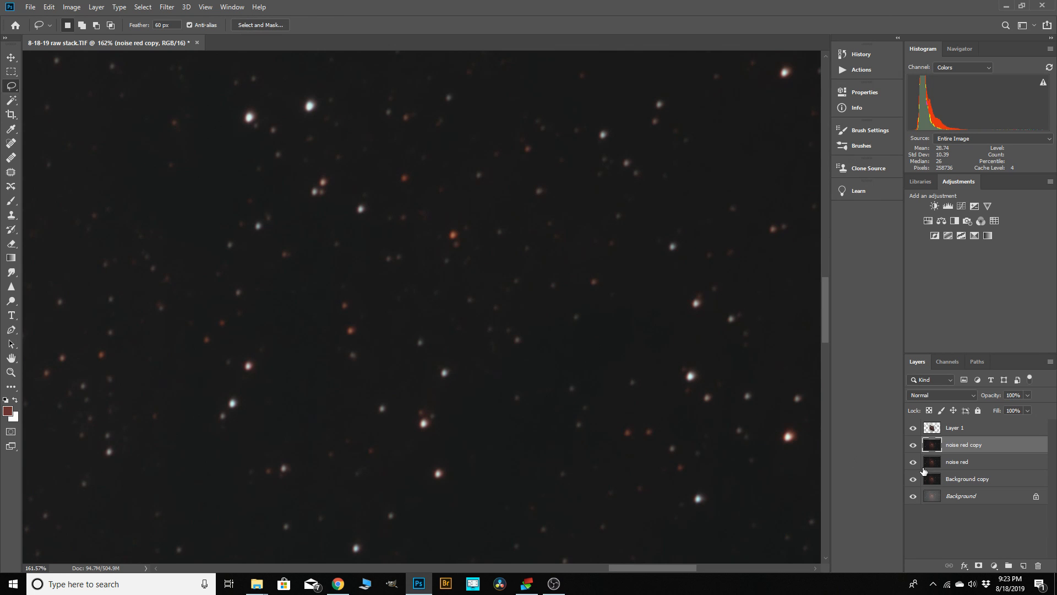
- Hide and show the noise red copy layer to compare the star field with and without the combined noise reduction
{"action": "left_click", "coordinate": [913, 446]}
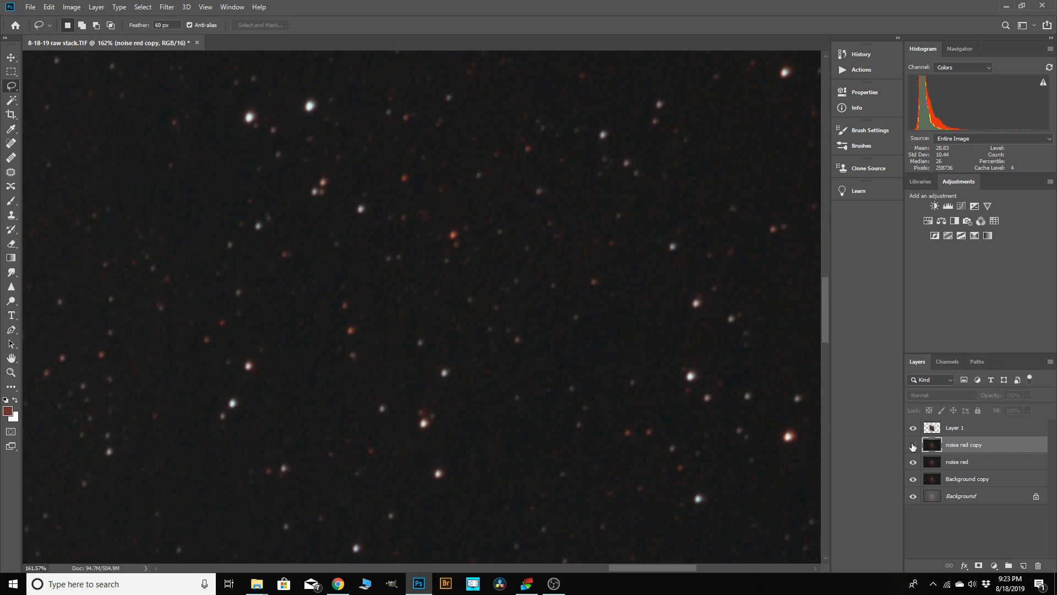
{"action": "left_click", "coordinate": [912, 446]}
{"action": "left_click", "coordinate": [912, 449]}
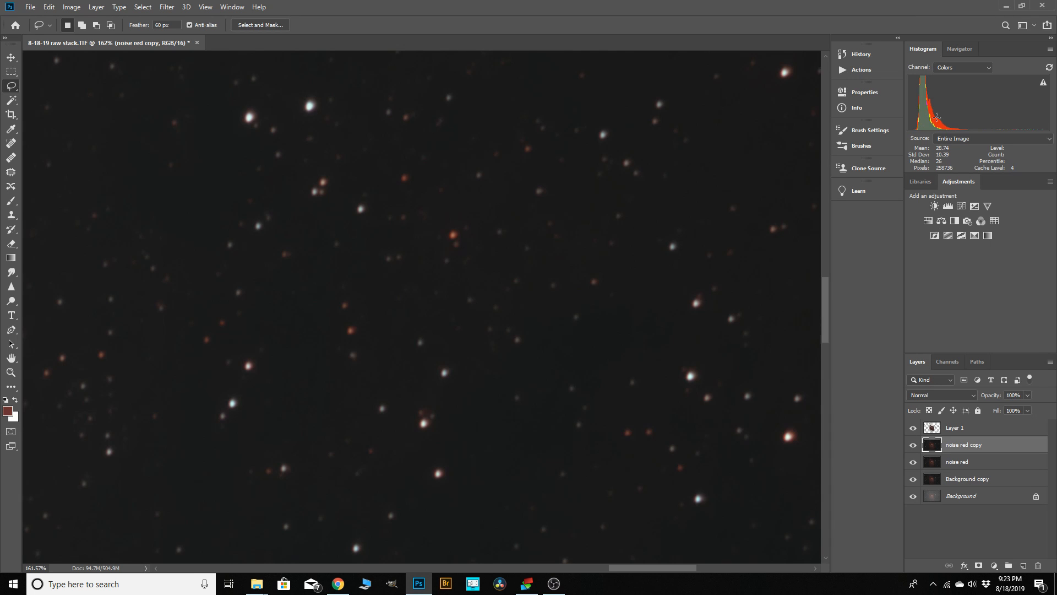
- Merge Layer 1, holding the stars and nebula, down into the noise red copy layer
{"action": "scroll", "coordinate": [567, 292], "scroll_direction": "down", "scroll_amount": 6}
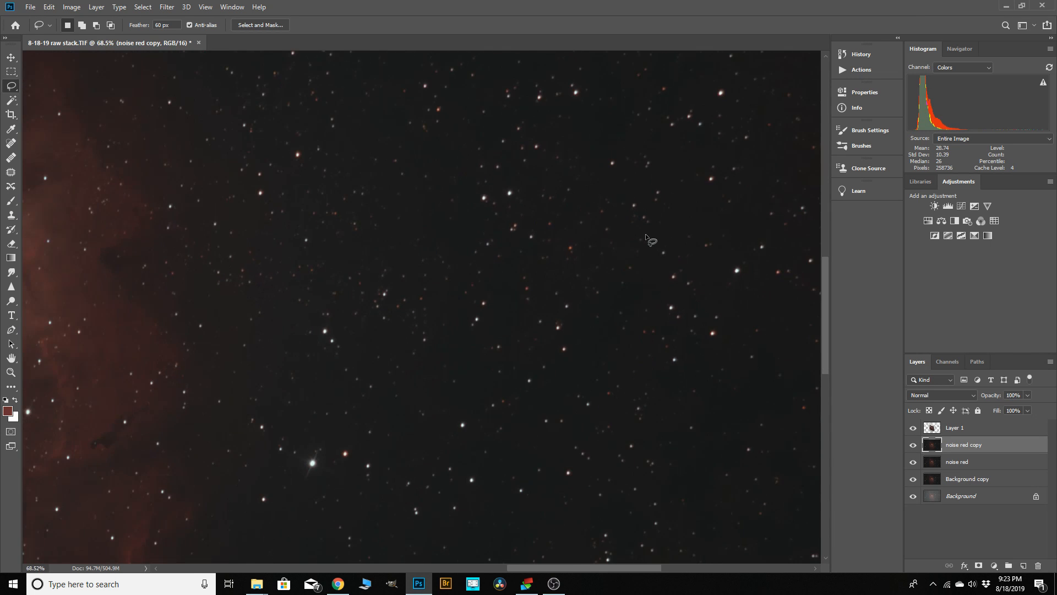
{"action": "scroll", "coordinate": [648, 234], "scroll_direction": "down", "scroll_amount": 2}
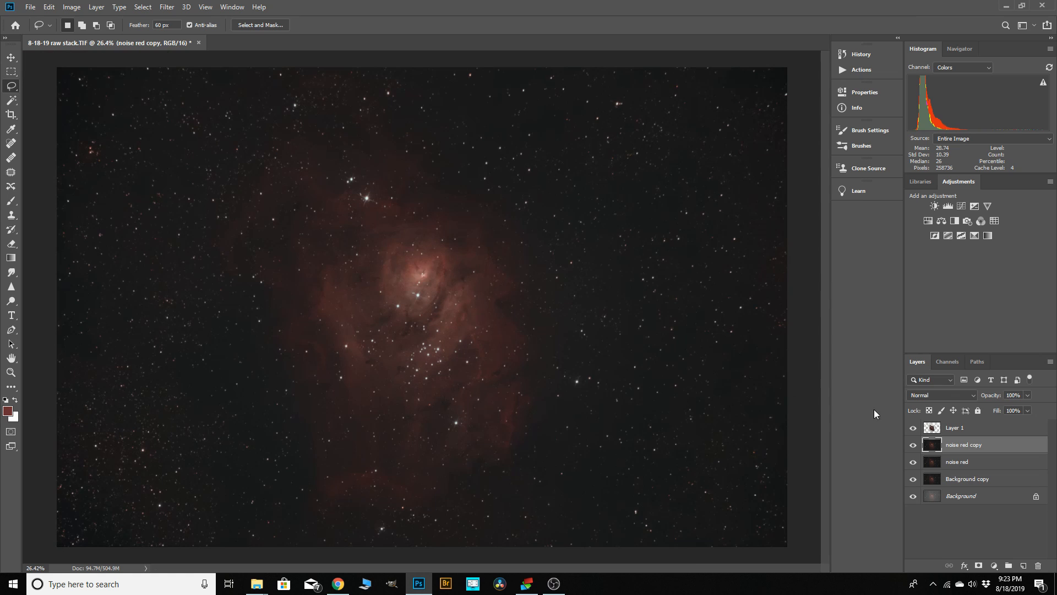
{"action": "left_click", "coordinate": [955, 431]}
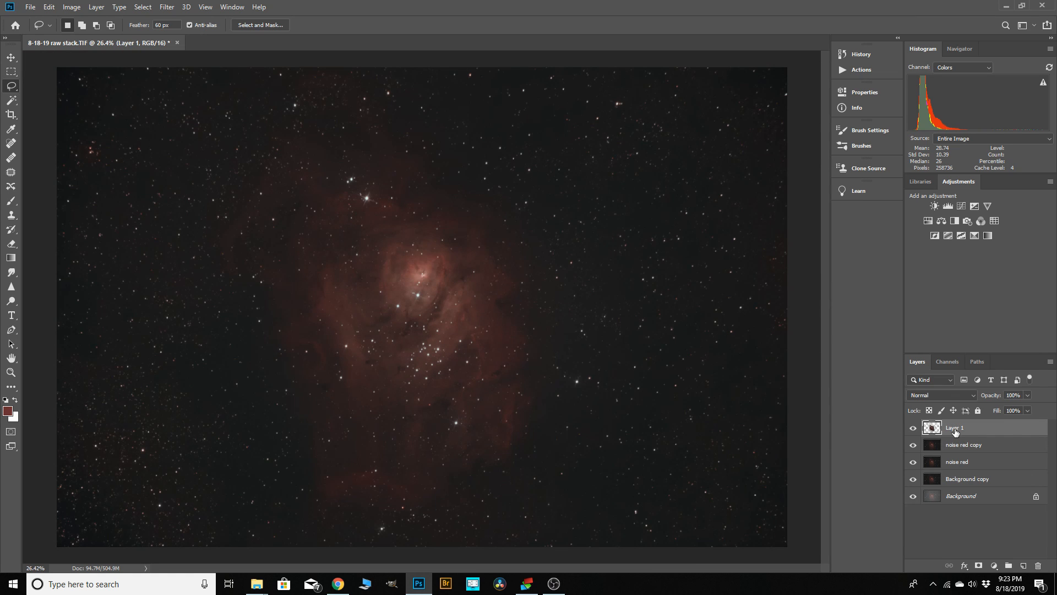
{"action": "right_click", "coordinate": [956, 432]}
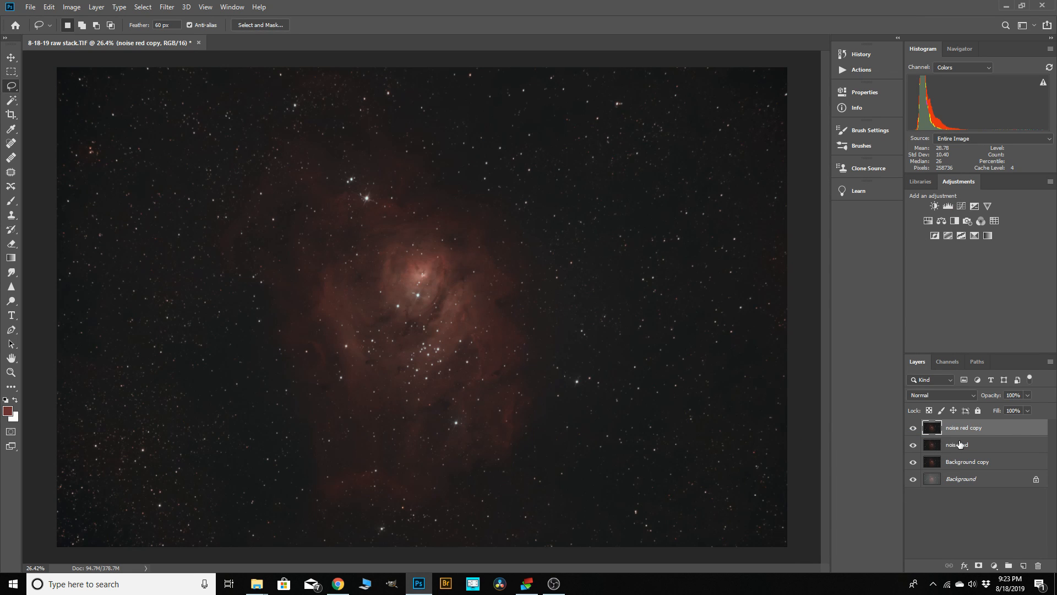
- Inspect the merged image for remaining noise in the nebula, star cluster and surrounding sky at several magnifications
{"action": "scroll", "coordinate": [527, 364], "scroll_direction": "down", "scroll_amount": 2}
{"action": "scroll", "coordinate": [245, 320], "scroll_direction": "up", "scroll_amount": 5}
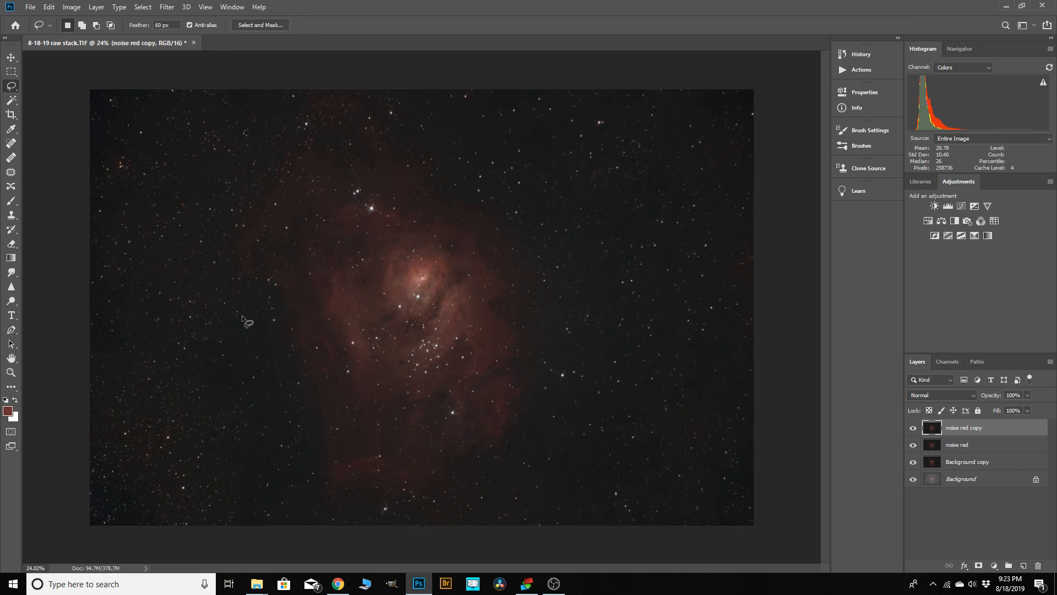
{"action": "scroll", "coordinate": [333, 289], "scroll_direction": "up", "scroll_amount": 5}
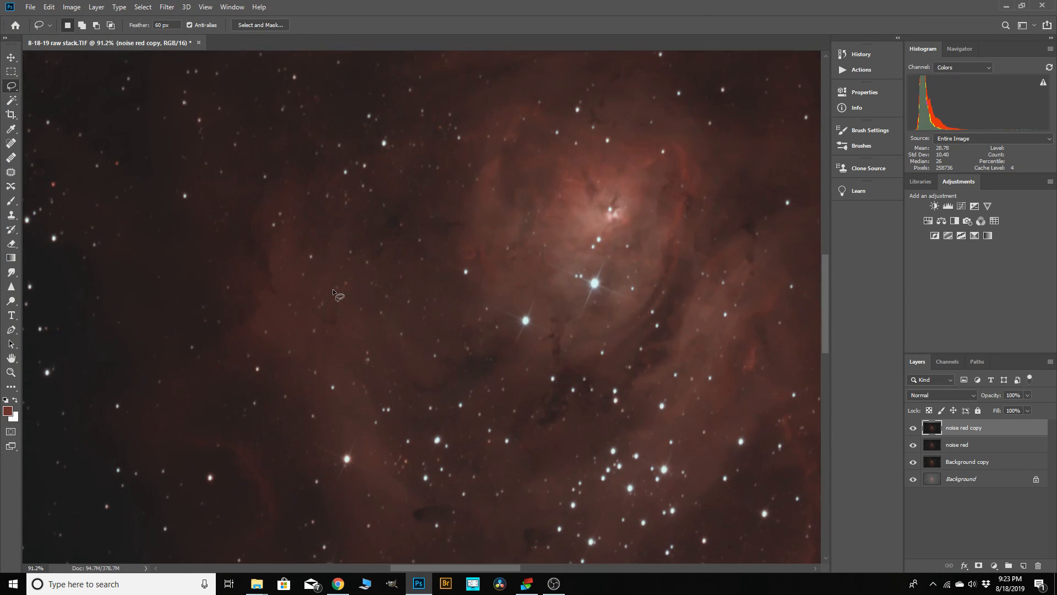
{"action": "scroll", "coordinate": [346, 256], "scroll_direction": "down", "scroll_amount": 6}
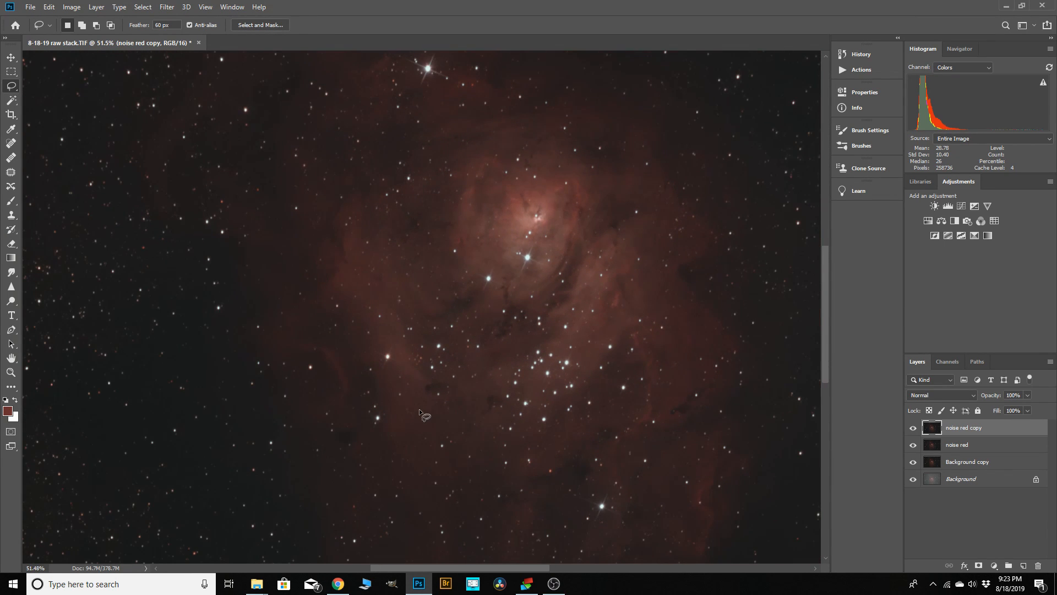
{"action": "scroll", "coordinate": [652, 460], "scroll_direction": "up", "scroll_amount": 5}
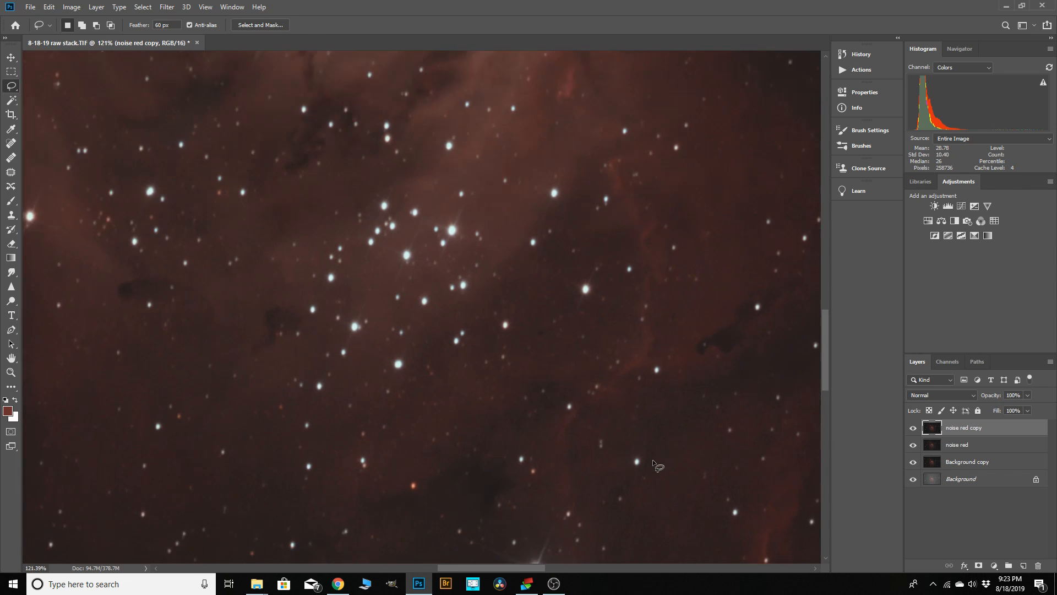
{"action": "scroll", "coordinate": [653, 458], "scroll_direction": "up", "scroll_amount": 2}
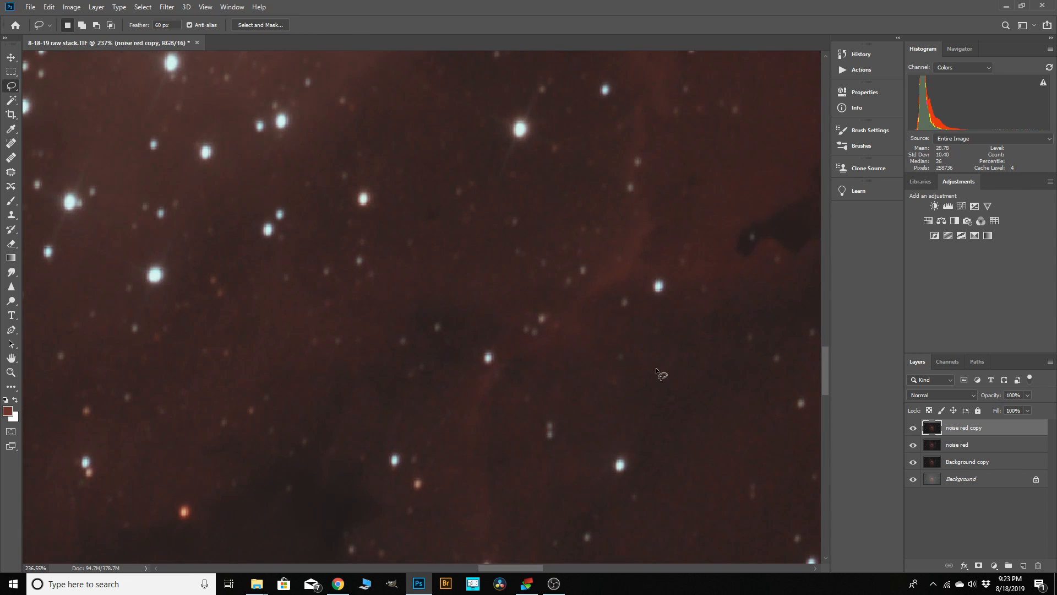
{"action": "scroll", "coordinate": [400, 177], "scroll_direction": "down", "scroll_amount": 4}
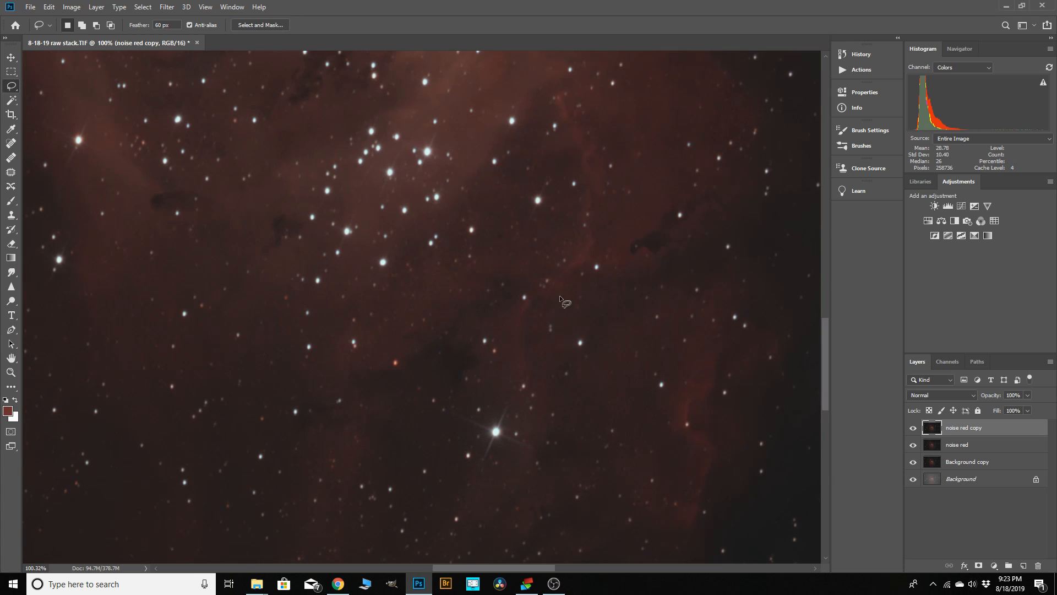
{"action": "scroll", "coordinate": [560, 295], "scroll_direction": "down", "scroll_amount": 4}
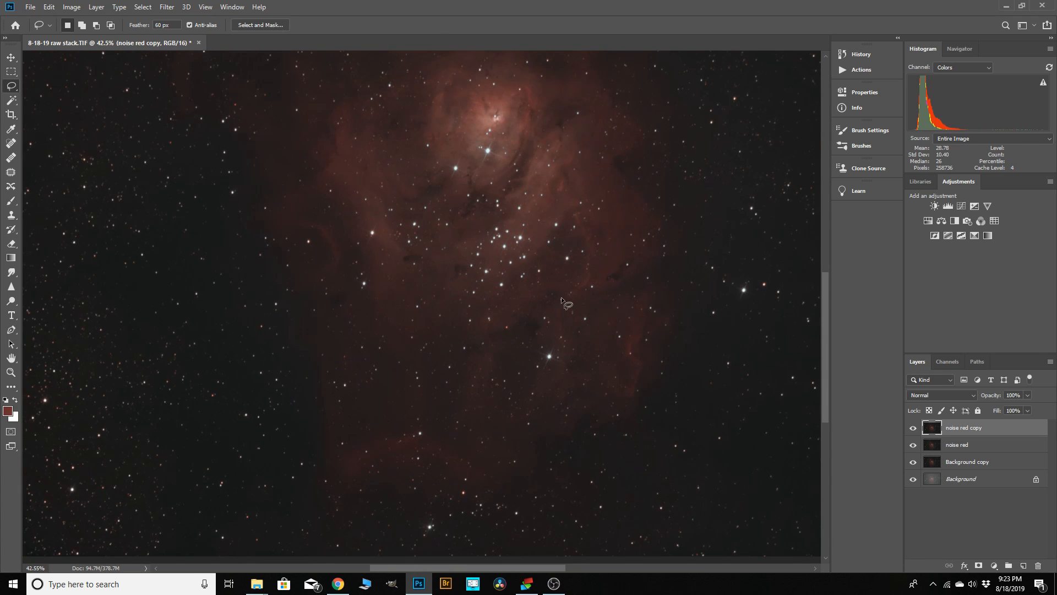
{"action": "scroll", "coordinate": [428, 331], "scroll_direction": "down", "scroll_amount": 1}
{"action": "scroll", "coordinate": [425, 416], "scroll_direction": "down", "scroll_amount": 1}
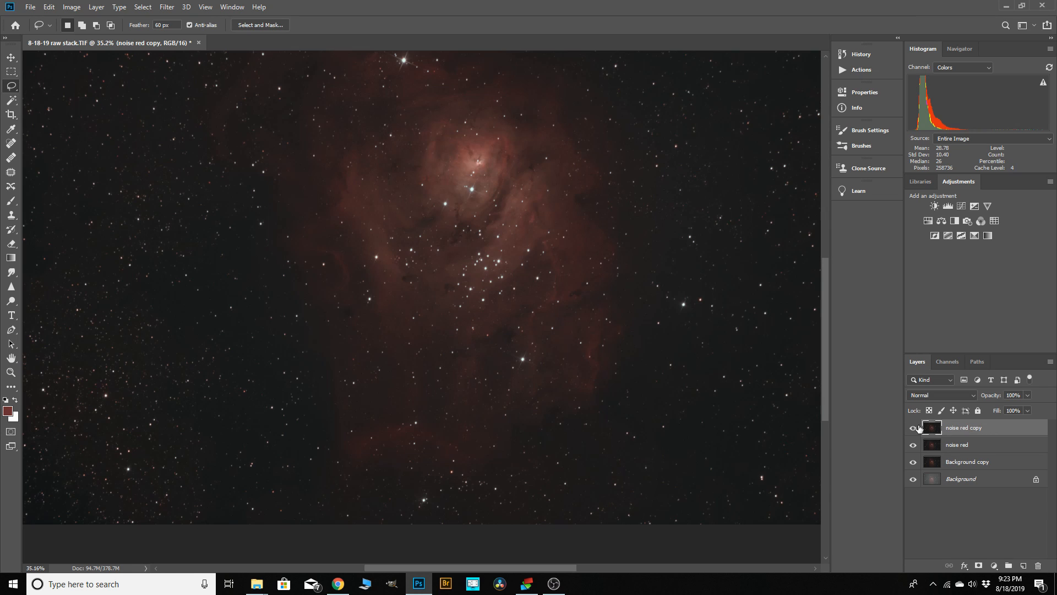
- Duplicate the noise red copy layer and rename the duplicate "space noise red"
{"action": "left_click_drag", "start_coordinate": [965, 433], "coordinate": [1023, 565]}
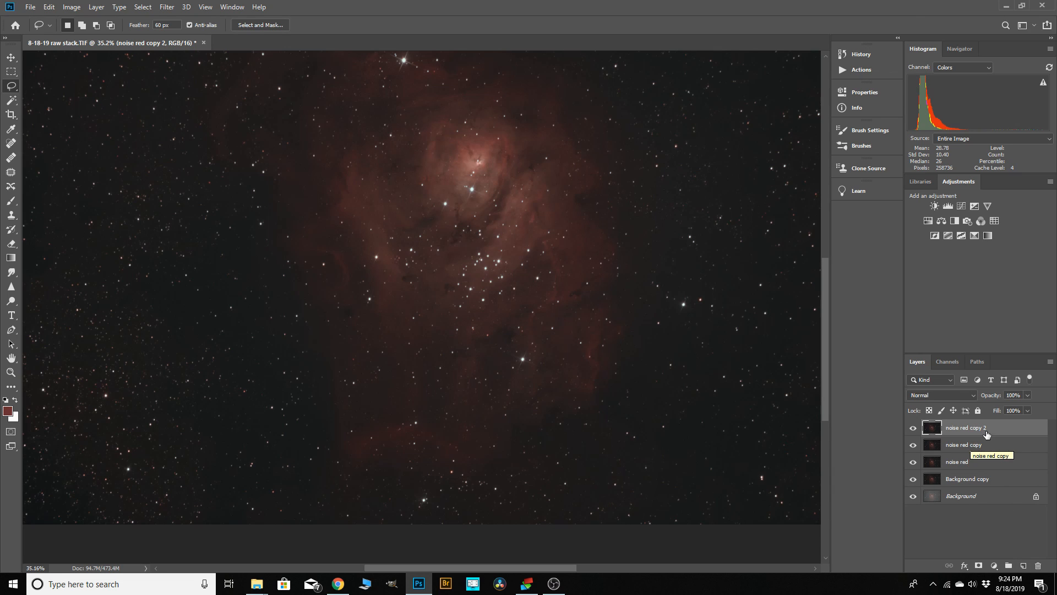
{"action": "double_click", "coordinate": [963, 428]}
{"action": "type", "text": "space noise red"}
{"action": "key", "text": "Return"}
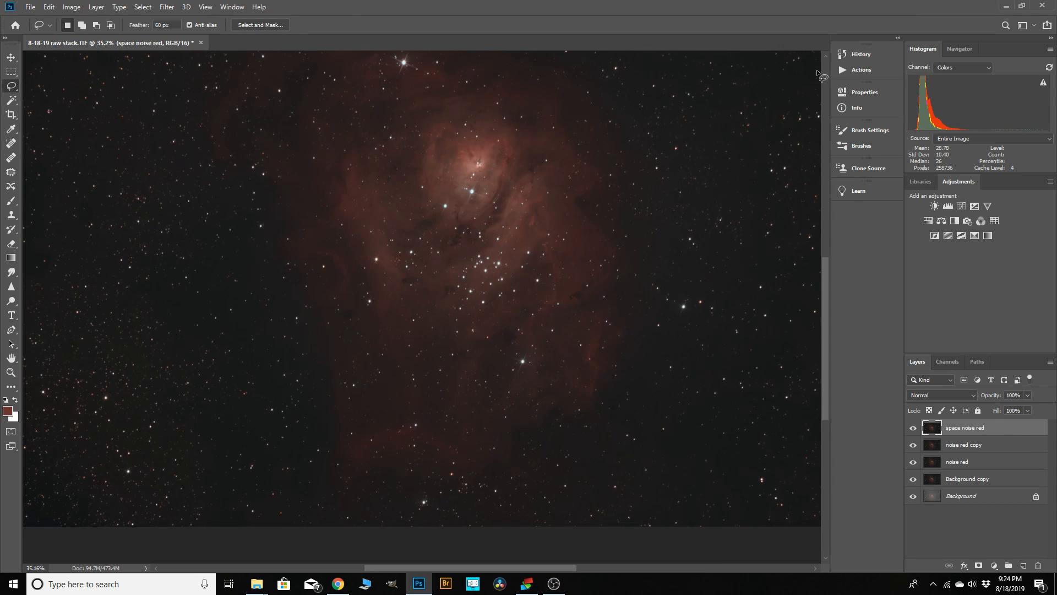
- Run the Space Noise Reduction action on the space noise red layer and check the result across the nebula
{"action": "left_click", "coordinate": [840, 69]}
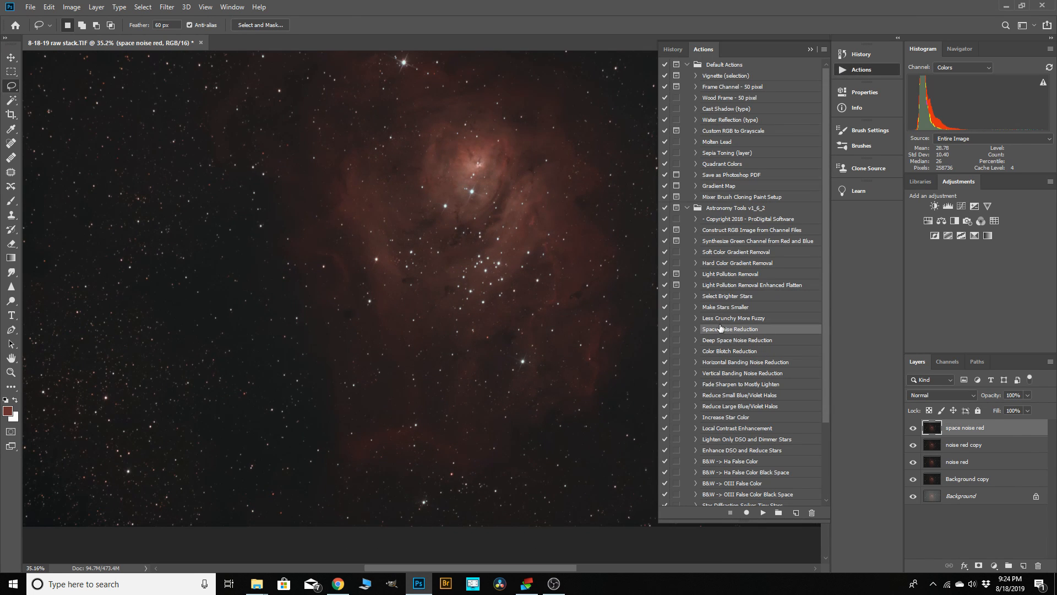
{"action": "left_click", "coordinate": [764, 512]}
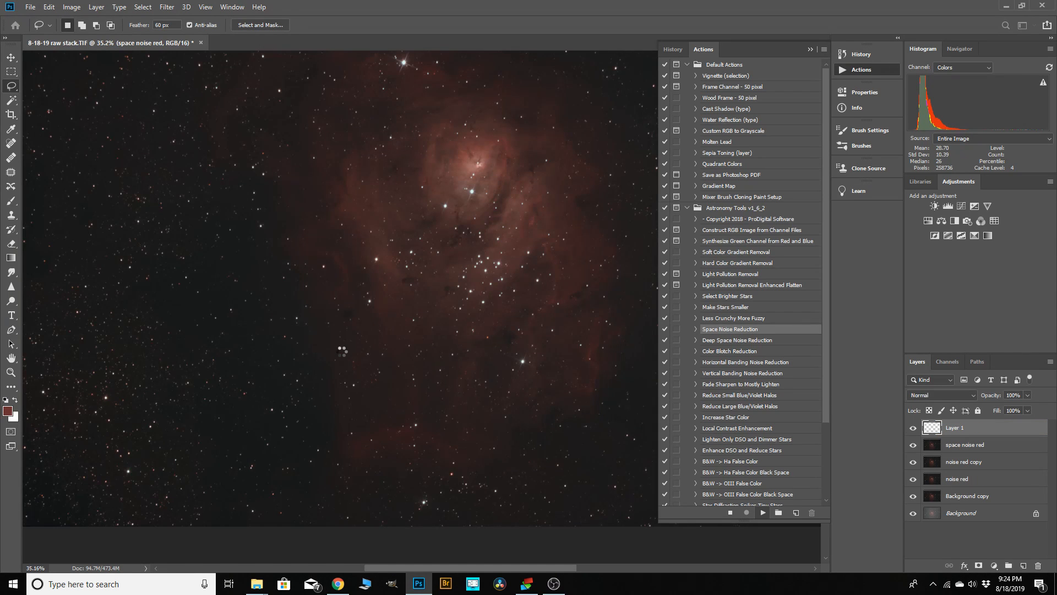
{"action": "scroll", "coordinate": [305, 393], "scroll_direction": "down", "scroll_amount": 3}
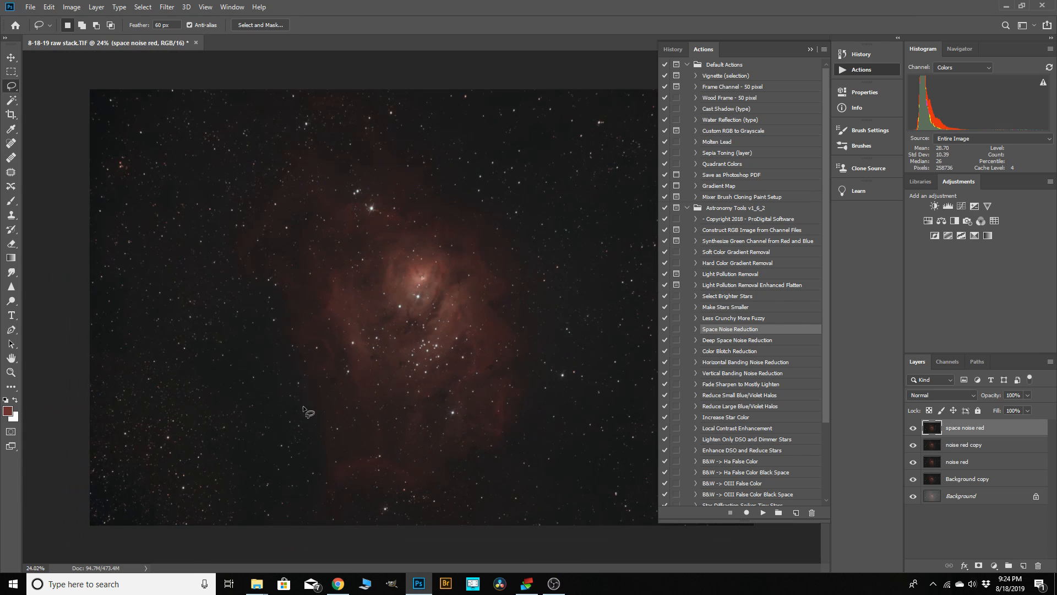
{"action": "scroll", "coordinate": [438, 243], "scroll_direction": "up", "scroll_amount": 5}
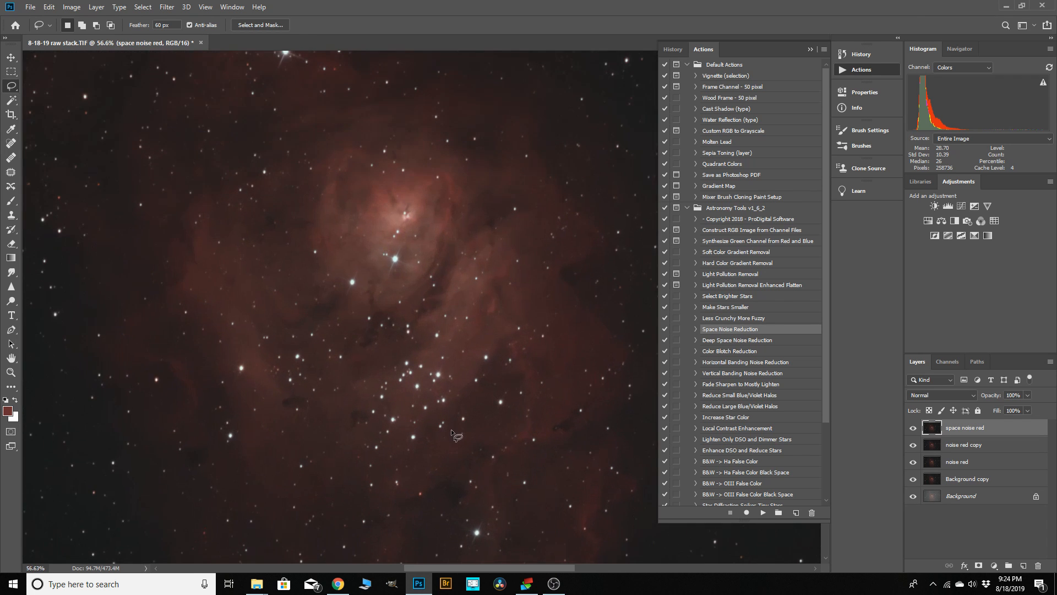
- Compare the image with and without the space noise red layer at close magnification around the star cluster and dark nebula
{"action": "scroll", "coordinate": [561, 352], "scroll_direction": "up", "scroll_amount": 3}
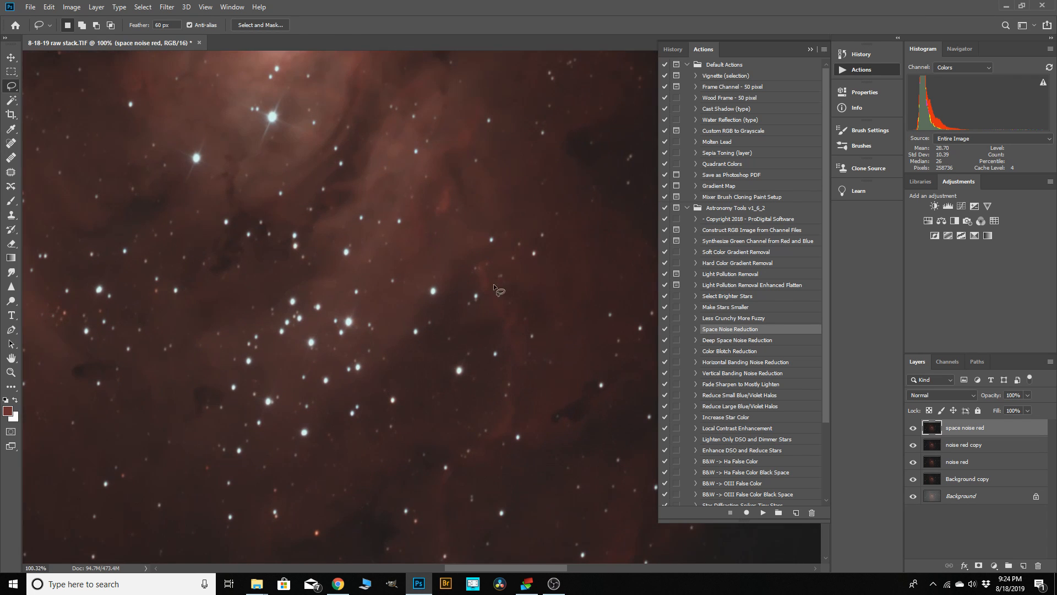
{"action": "scroll", "coordinate": [353, 305], "scroll_direction": "up", "scroll_amount": 1}
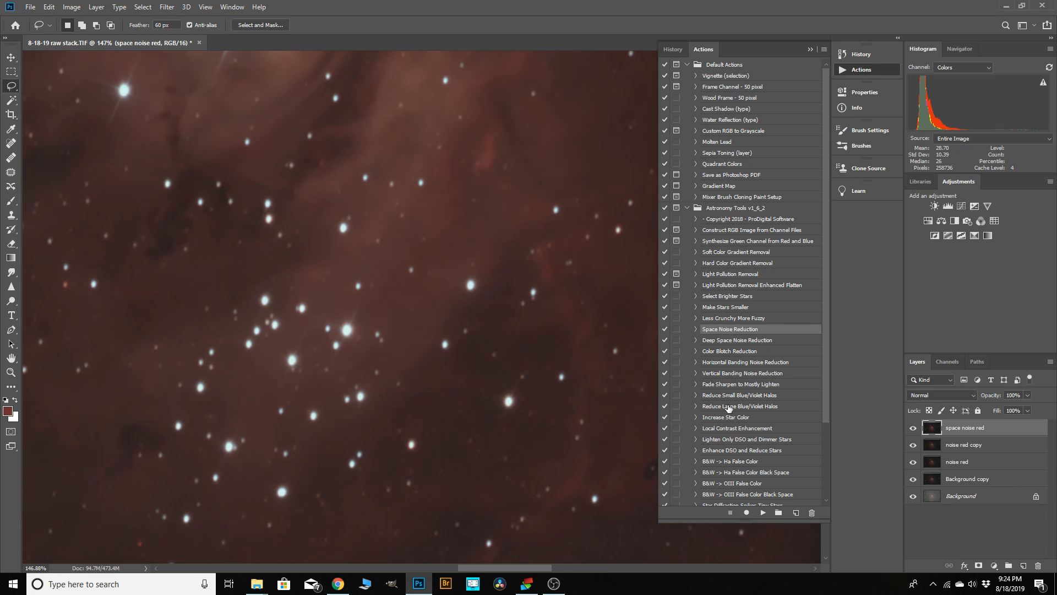
{"action": "scroll", "coordinate": [434, 303], "scroll_direction": "down", "scroll_amount": 1}
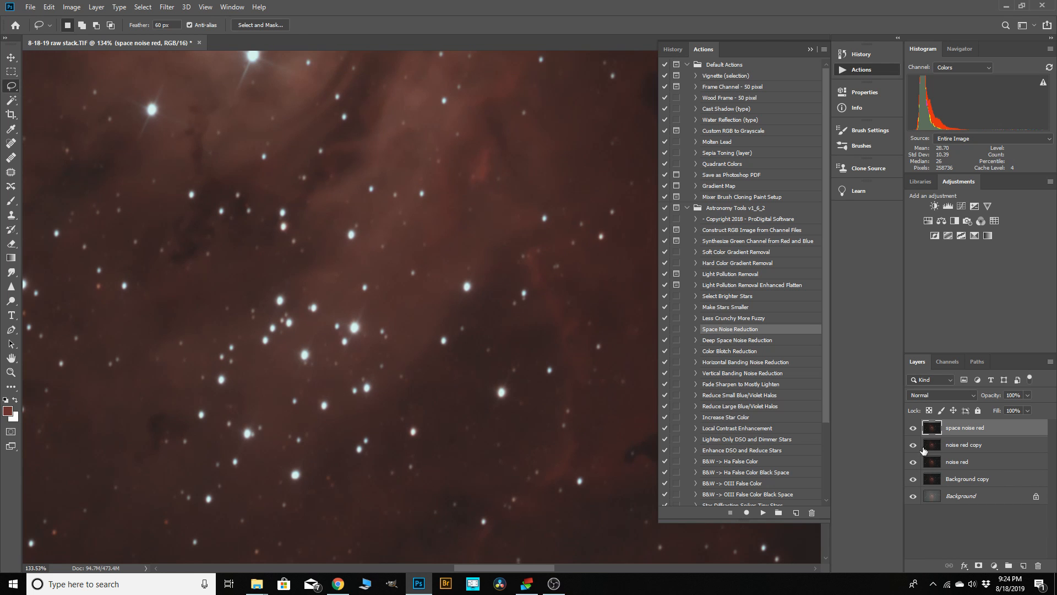
{"action": "left_click", "coordinate": [913, 428]}
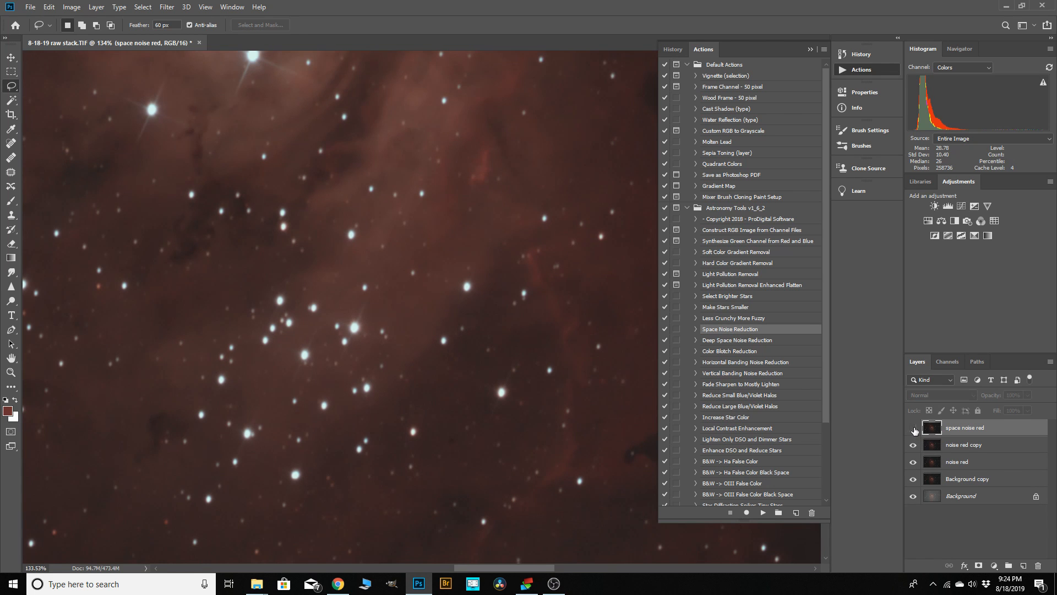
{"action": "scroll", "coordinate": [531, 385], "scroll_direction": "up", "scroll_amount": 8}
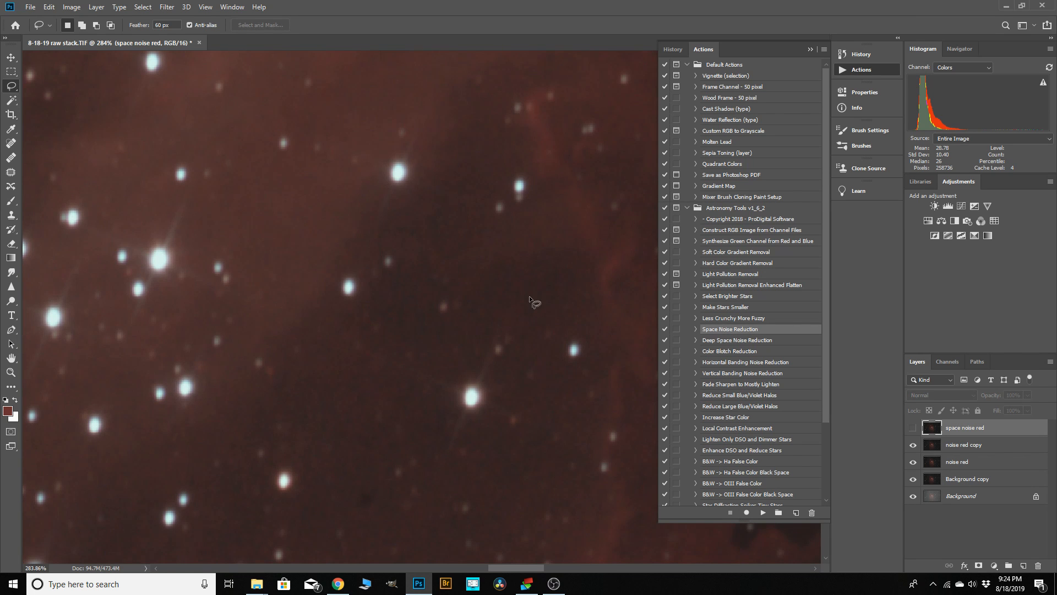
{"action": "left_click", "coordinate": [914, 428]}
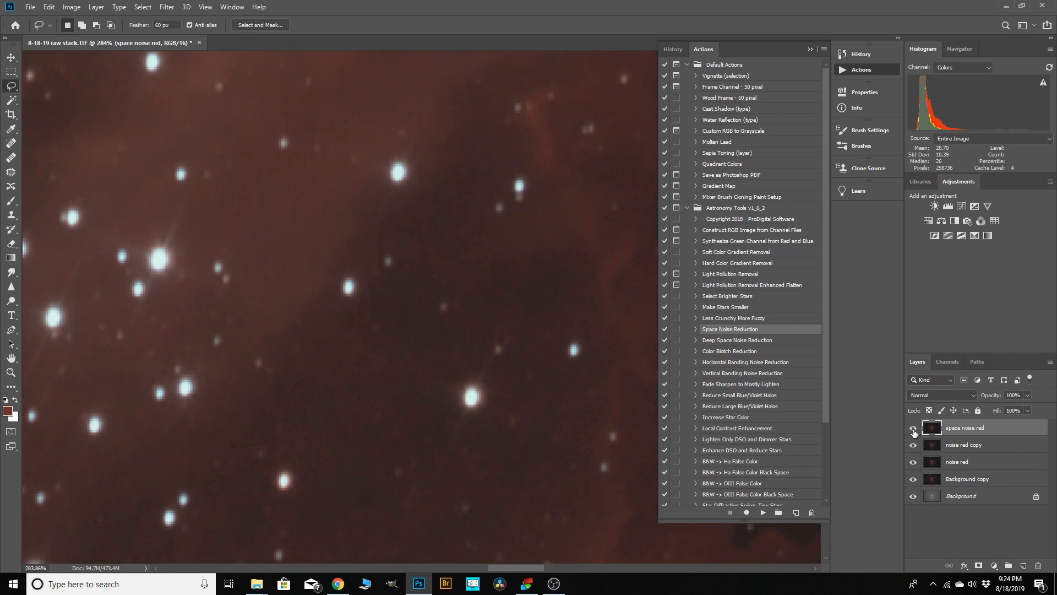
{"action": "left_click", "coordinate": [913, 428]}
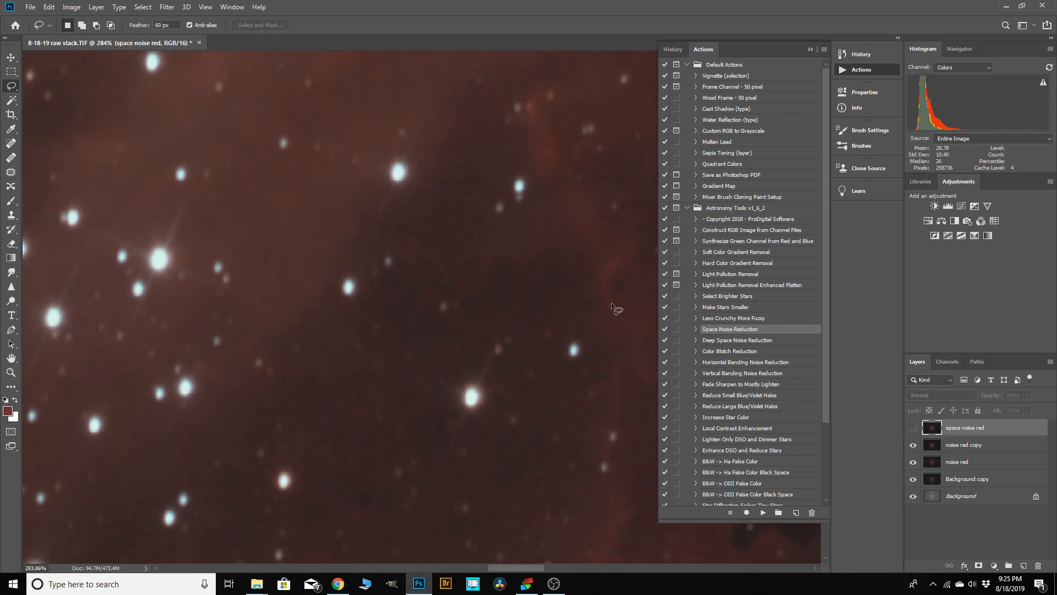
{"action": "left_click", "coordinate": [914, 428]}
{"action": "left_click", "coordinate": [913, 429]}
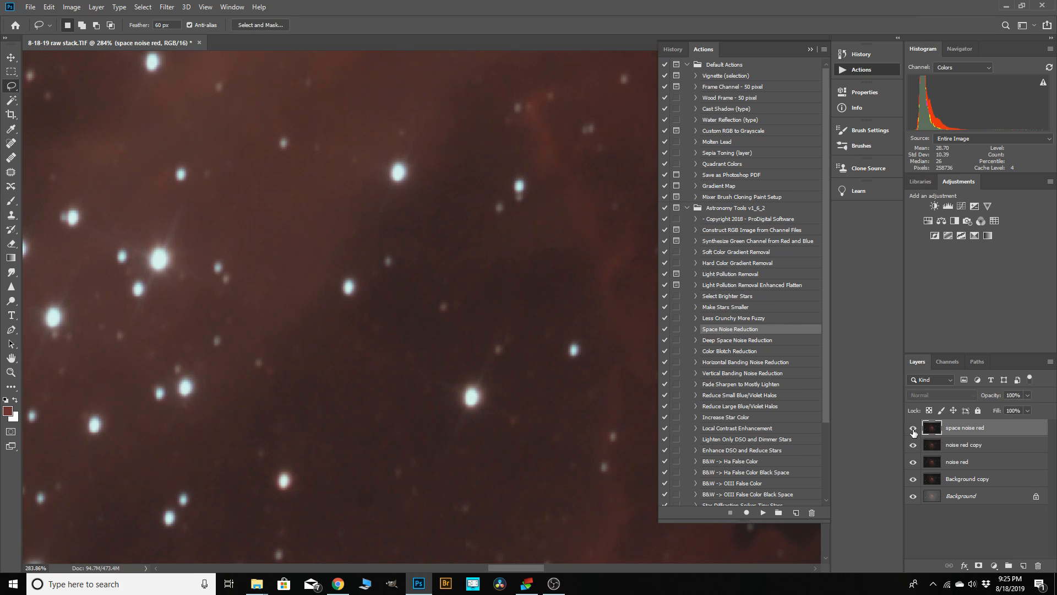
{"action": "left_click", "coordinate": [913, 429]}
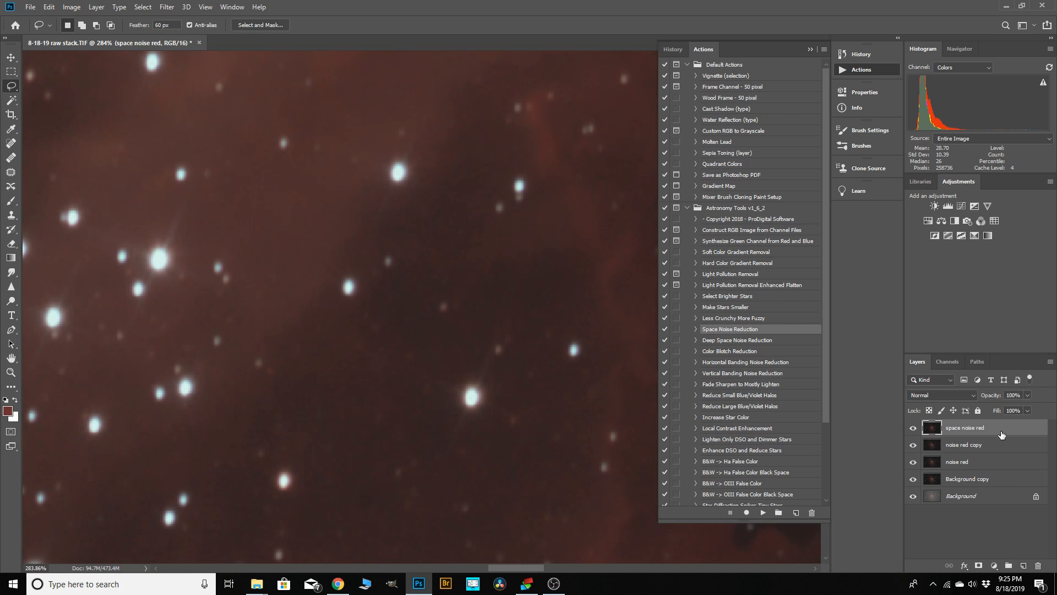
- Lower the space noise red layer's opacity to 50% and compare the image with the layer hidden and shown
{"action": "left_click", "coordinate": [1027, 395]}
{"action": "left_click", "coordinate": [914, 428]}
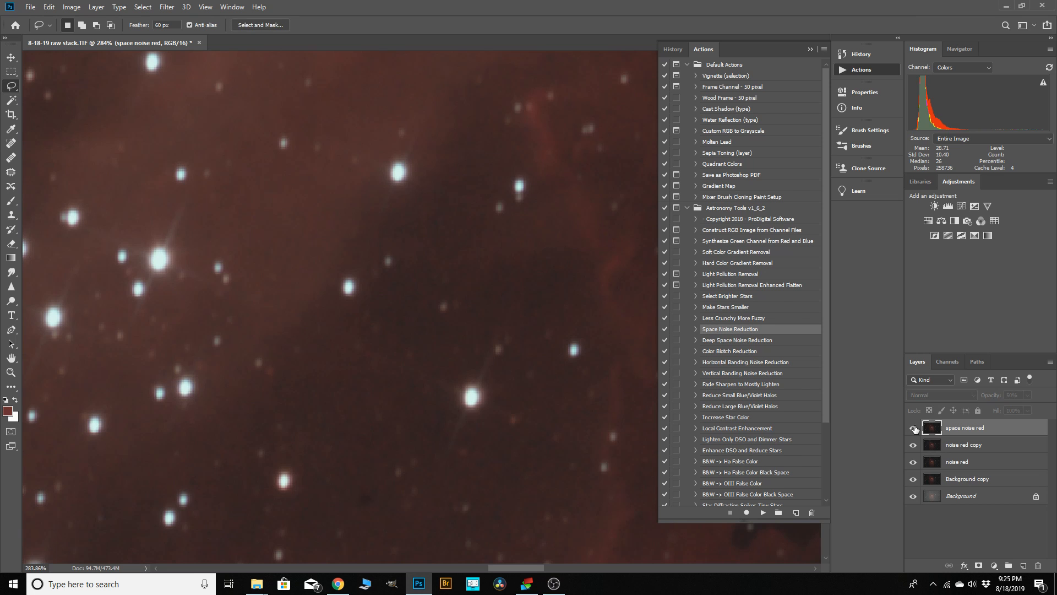
{"action": "left_click", "coordinate": [914, 428]}
- Examine the blended noise reduction across the nebula, star cluster and surrounding sky at several magnifications
{"action": "scroll", "coordinate": [610, 336], "scroll_direction": "down", "scroll_amount": 5}
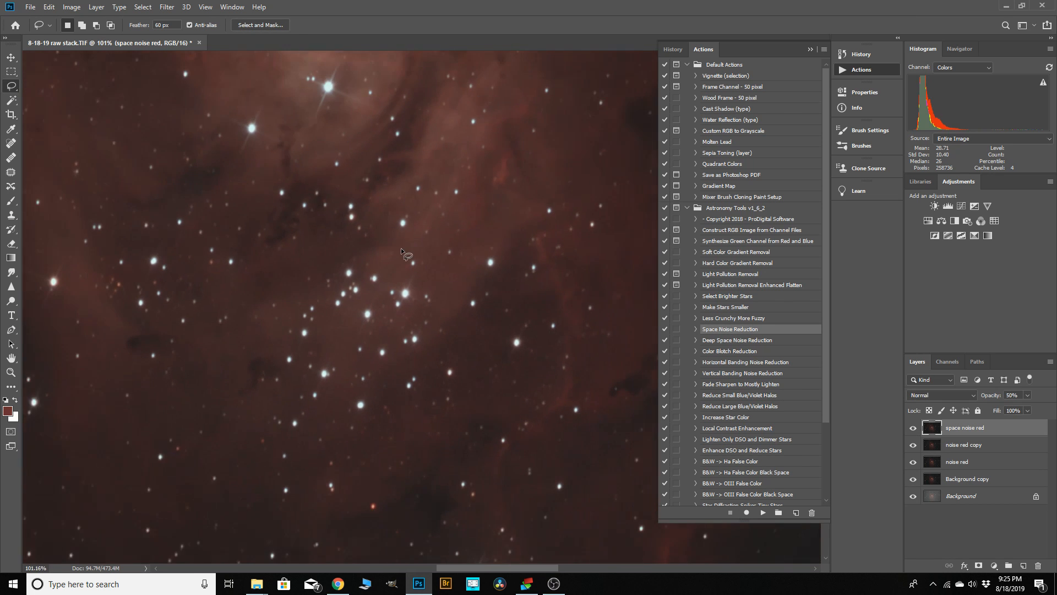
{"action": "scroll", "coordinate": [401, 248], "scroll_direction": "down", "scroll_amount": 5}
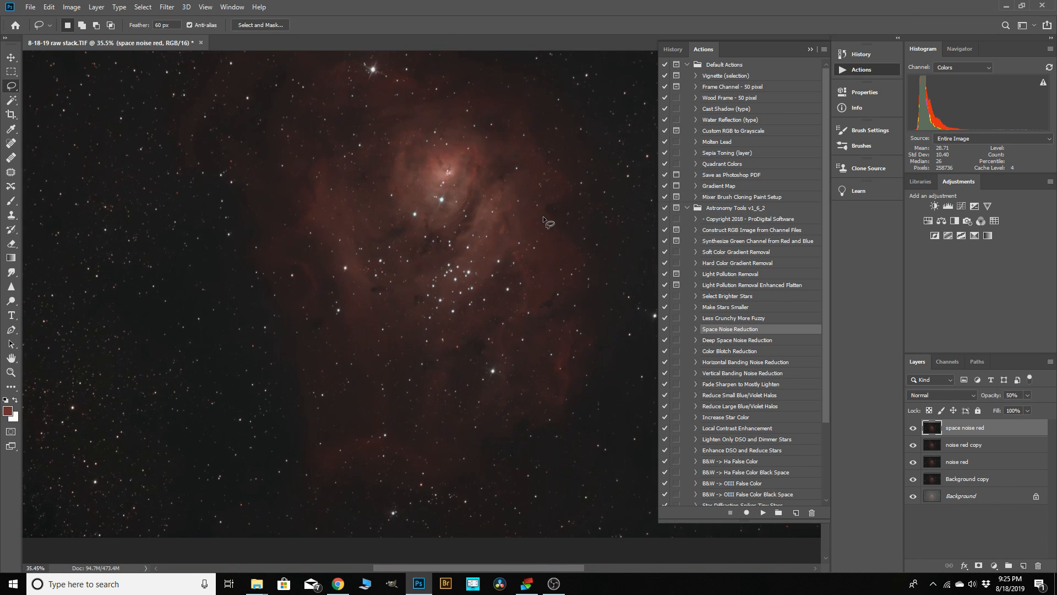
{"action": "scroll", "coordinate": [495, 295], "scroll_direction": "up", "scroll_amount": 1}
{"action": "scroll", "coordinate": [495, 294], "scroll_direction": "down", "scroll_amount": 2}
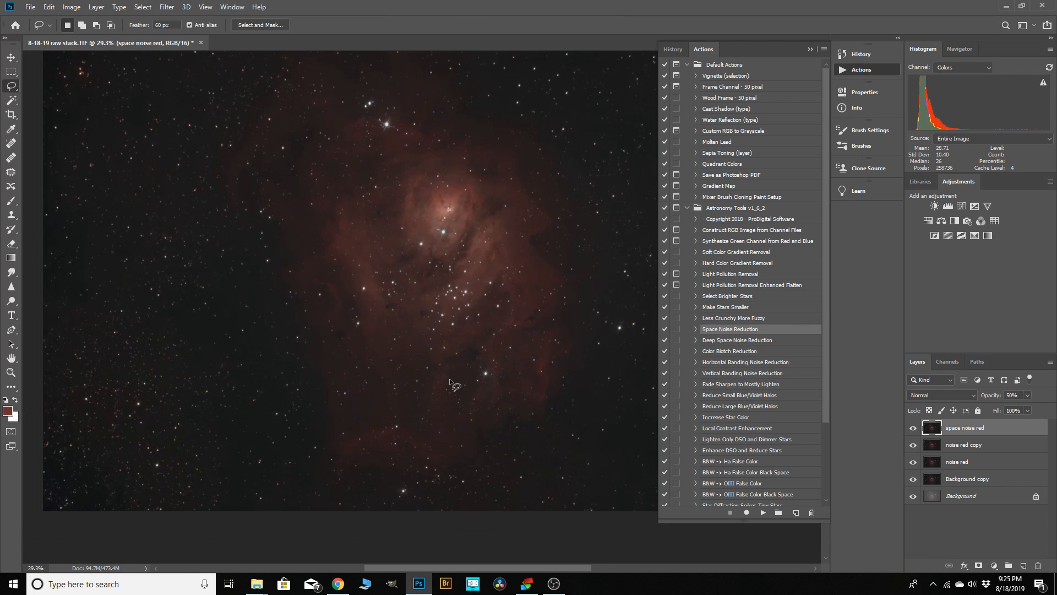
{"action": "scroll", "coordinate": [473, 219], "scroll_direction": "up", "scroll_amount": 1}
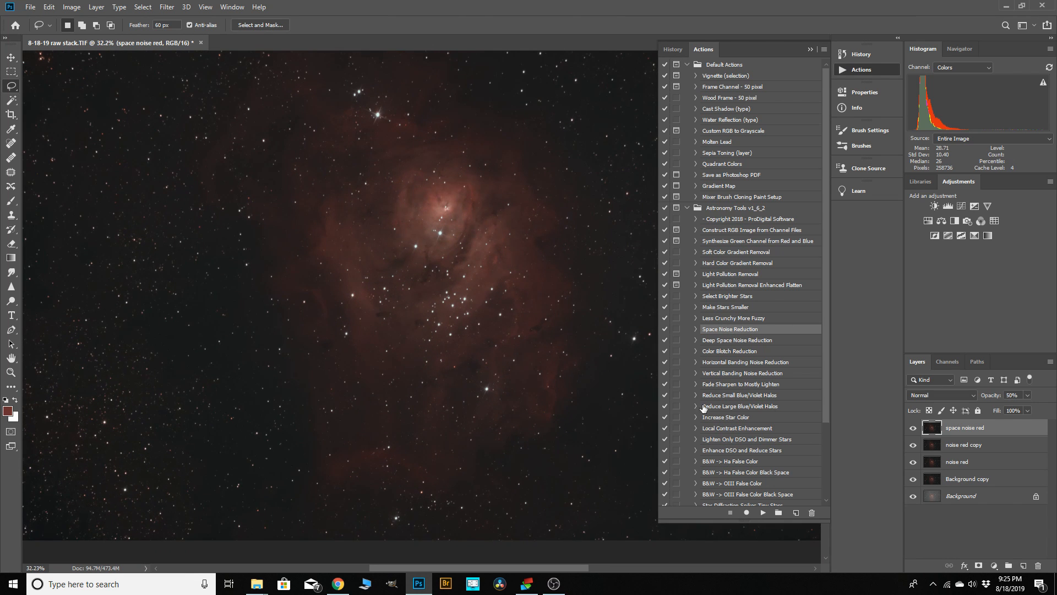
{"action": "scroll", "coordinate": [448, 338], "scroll_direction": "down", "scroll_amount": 2}
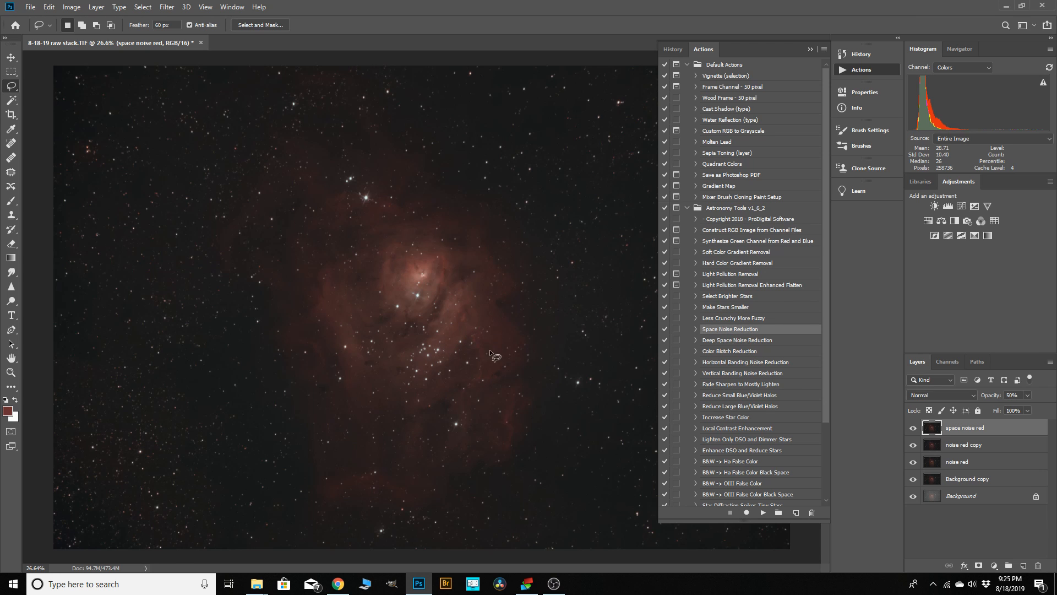
{"action": "scroll", "coordinate": [488, 371], "scroll_direction": "down", "scroll_amount": 2}
{"action": "scroll", "coordinate": [498, 367], "scroll_direction": "up", "scroll_amount": 8}
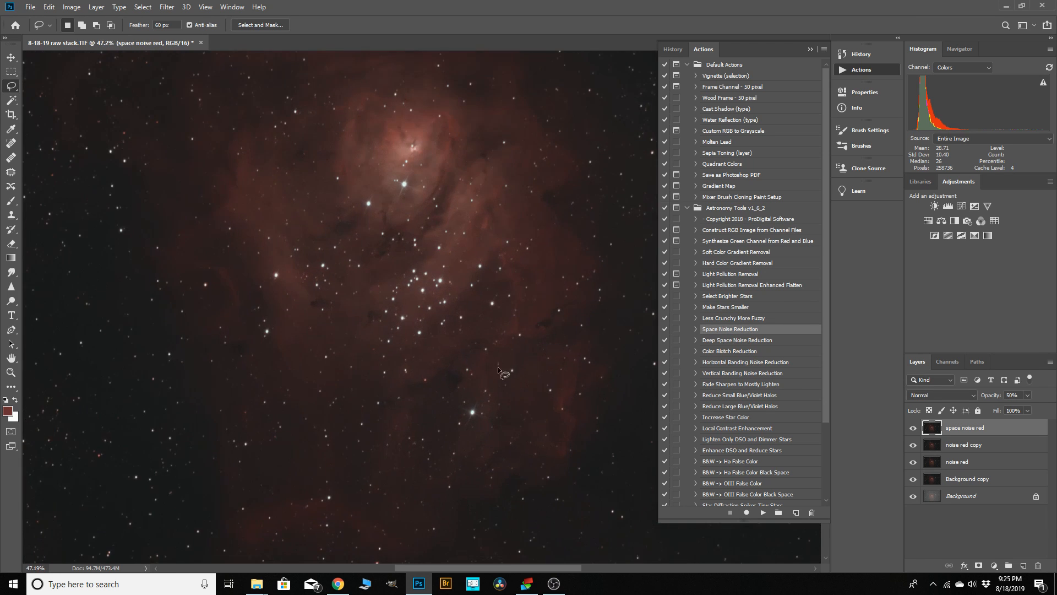
{"action": "scroll", "coordinate": [514, 324], "scroll_direction": "down", "scroll_amount": 3}
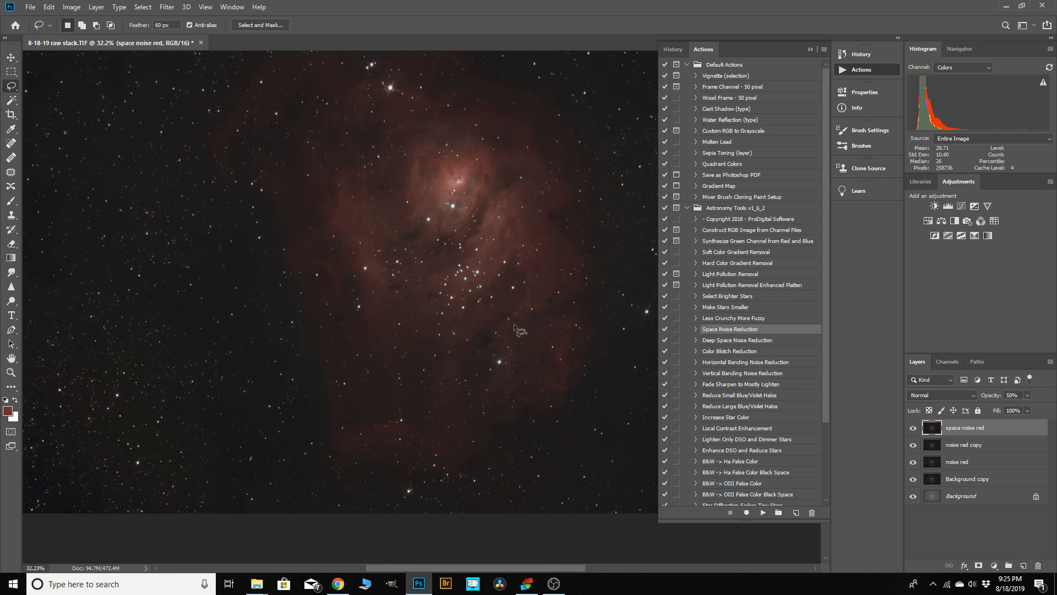
{"action": "left_click", "coordinate": [11, 374]}
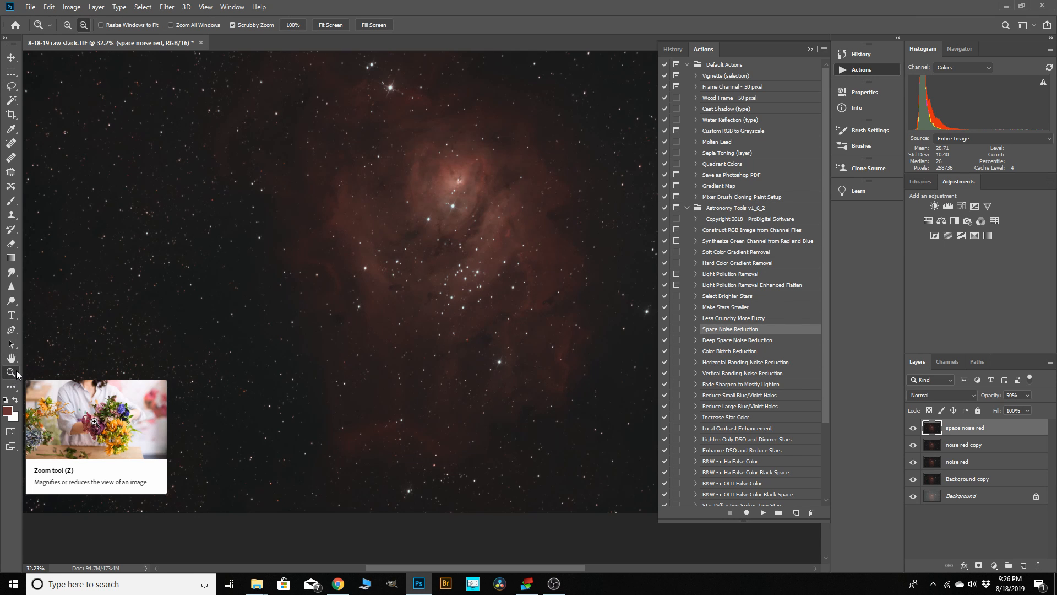
{"action": "scroll", "coordinate": [443, 335], "scroll_direction": "down", "scroll_amount": 3}
{"action": "mouse_move", "coordinate": [484, 302]}
{"action": "left_mouse_down"}
{"action": "mouse_move", "coordinate": [432, 331]}
{"action": "mouse_move", "coordinate": [501, 290]}
{"action": "mouse_move", "coordinate": [474, 309]}
{"action": "left_mouse_up"}
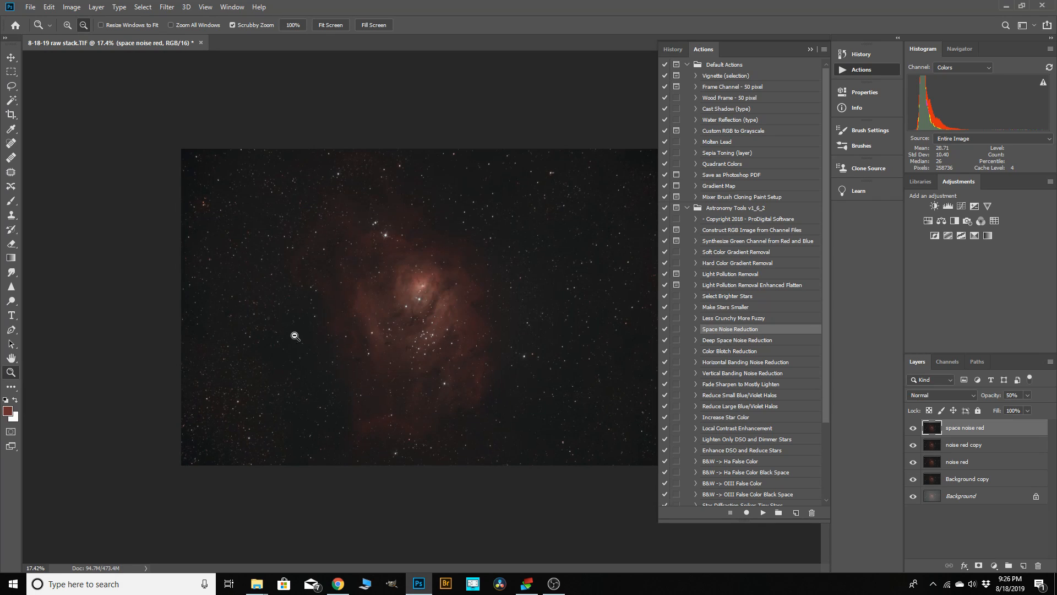
{"action": "left_click_drag", "start_coordinate": [401, 323], "coordinate": [425, 316]}
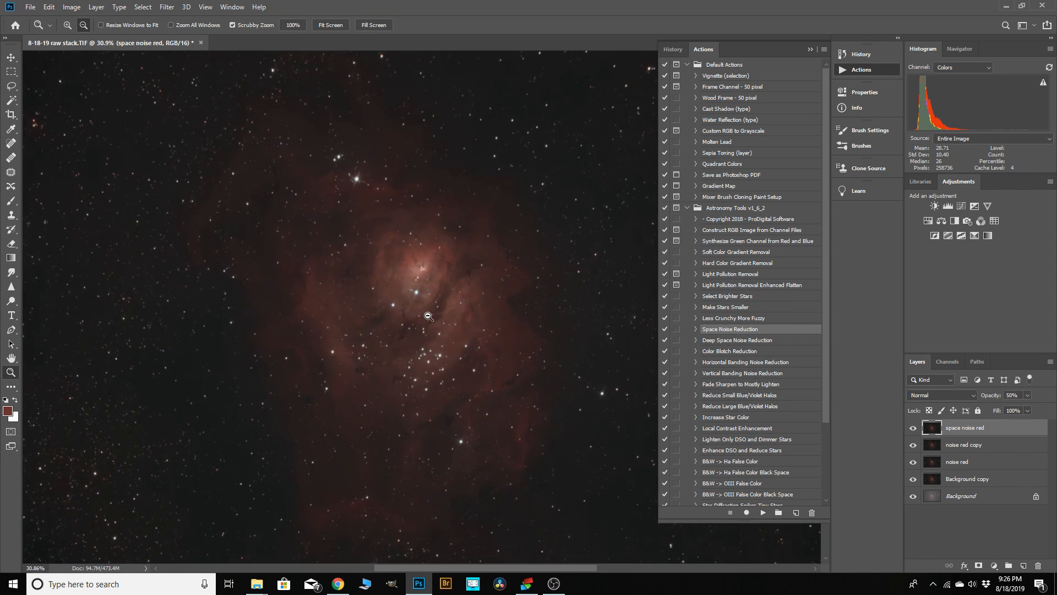
- Leave the Zoom tool and collapse the Actions panel so the whole nebula image is uncovered
{"action": "left_click", "coordinate": [12, 345]}
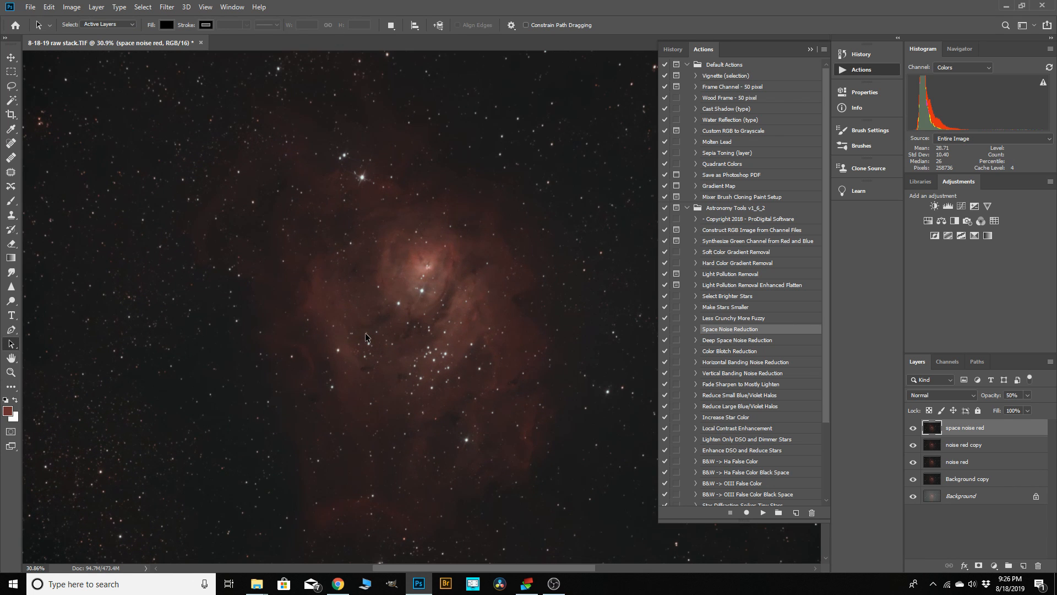
{"action": "scroll", "coordinate": [368, 334], "scroll_direction": "down", "scroll_amount": 2}
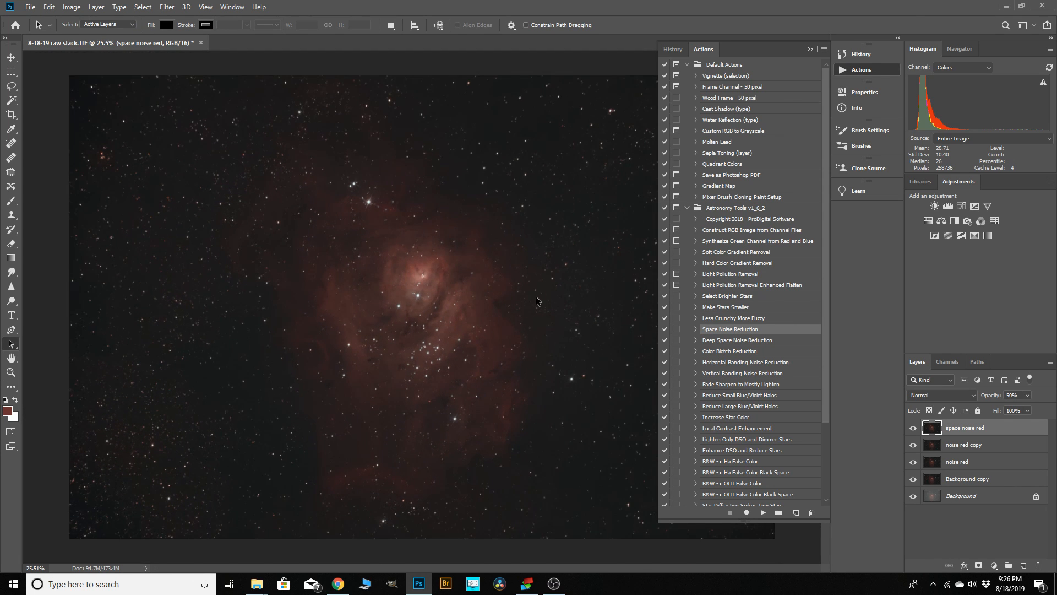
{"action": "scroll", "coordinate": [376, 318], "scroll_direction": "down", "scroll_amount": 3}
{"action": "scroll", "coordinate": [376, 319], "scroll_direction": "up", "scroll_amount": 1}
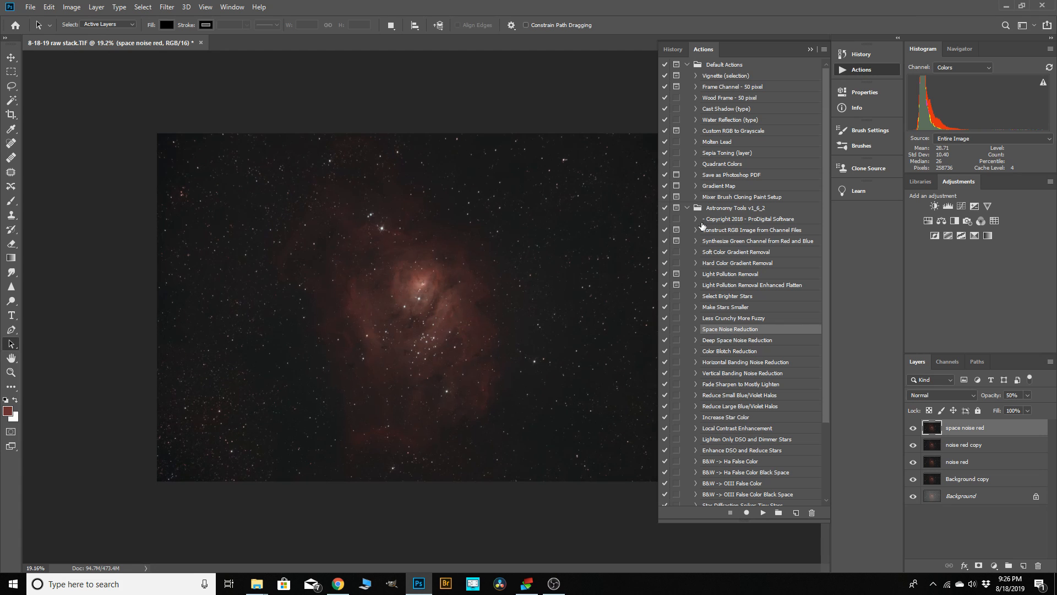
{"action": "left_click", "coordinate": [810, 49]}
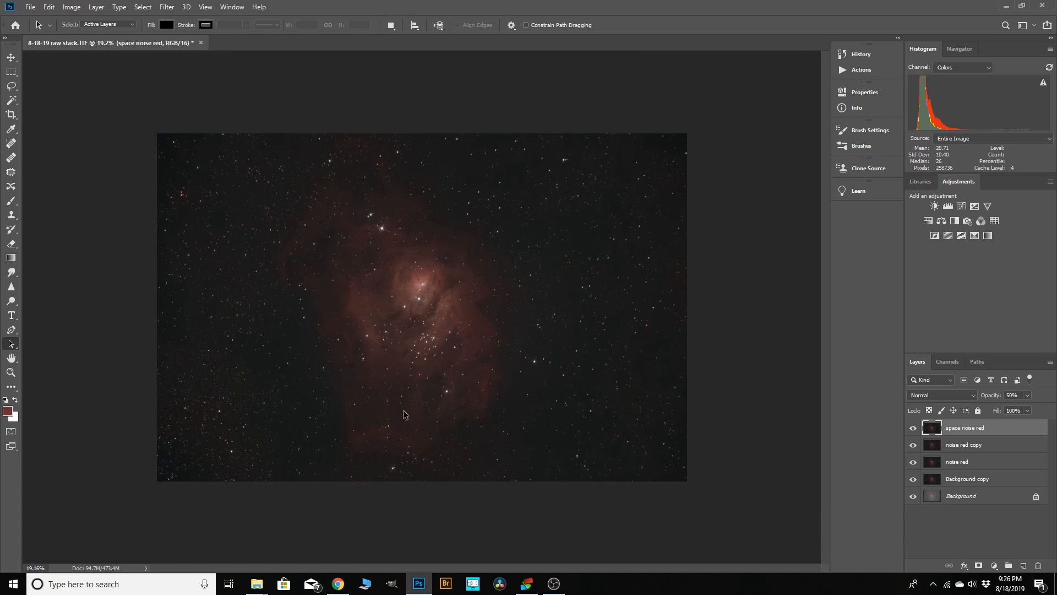
{"action": "scroll", "coordinate": [405, 410], "scroll_direction": "up", "scroll_amount": 1}
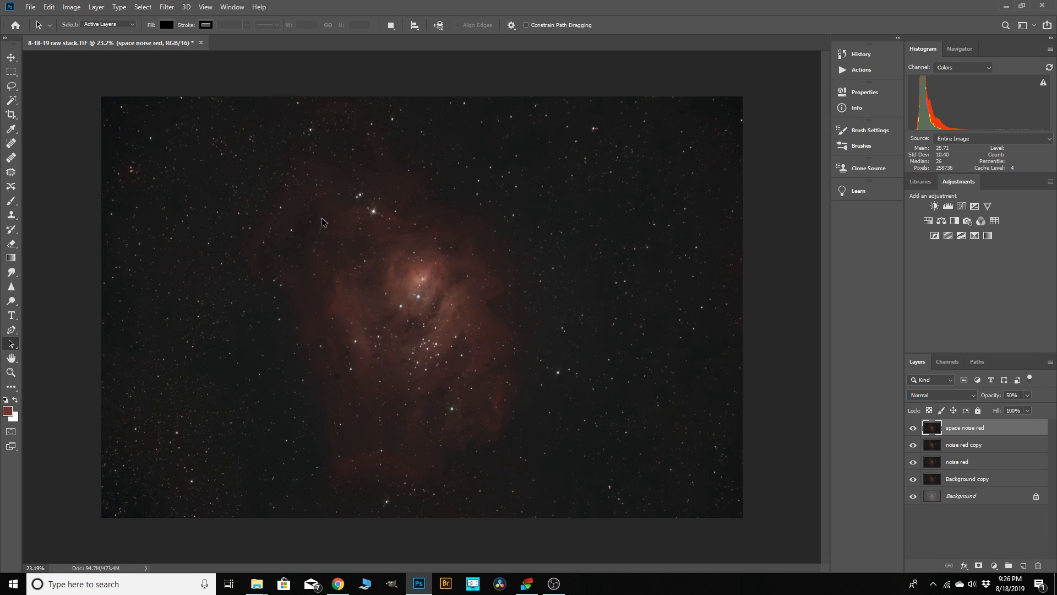
{"action": "scroll", "coordinate": [248, 215], "scroll_direction": "down", "scroll_amount": 1}
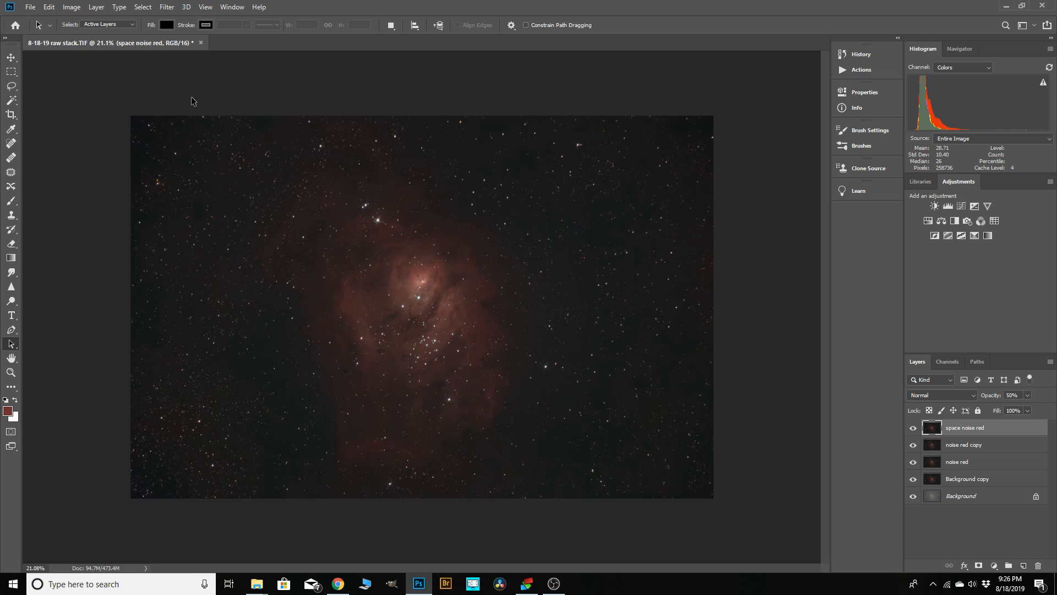
- Start saving the document as a new TIFF in the M8 Lagoon folder with the file name "8-18-19 process 1"
{"action": "left_click", "coordinate": [30, 7]}
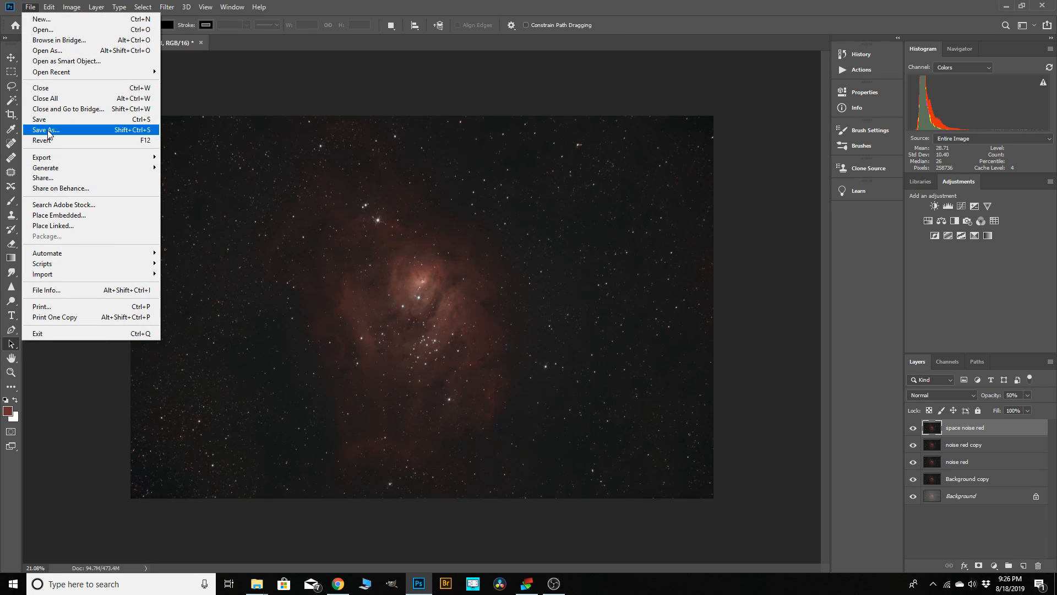
{"action": "left_click", "coordinate": [46, 130]}
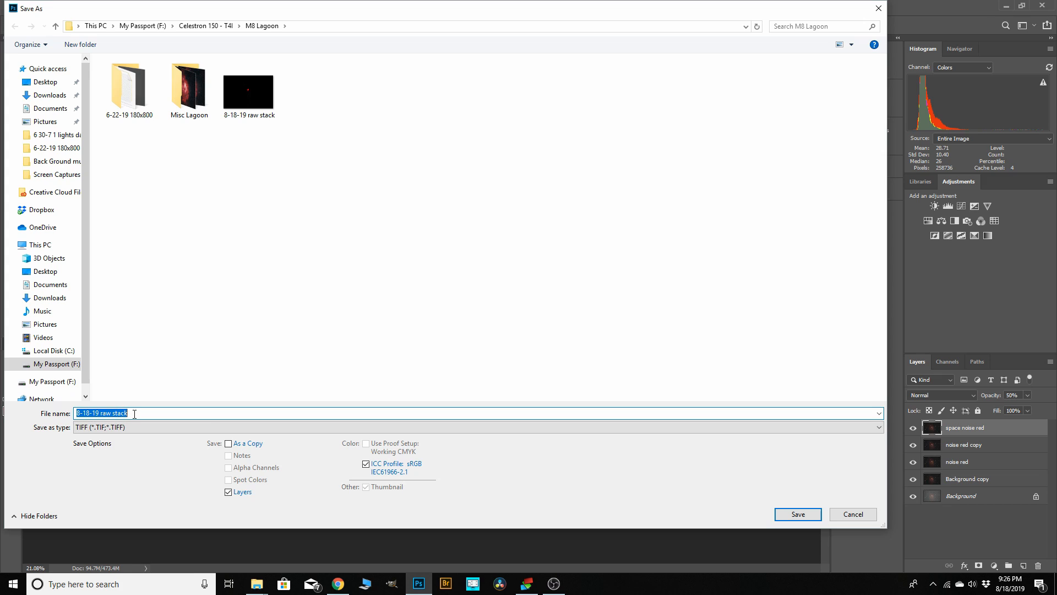
{"action": "left_click", "coordinate": [135, 414]}
{"action": "key", "text": "BackSpace"}
{"action": "key", "text": "BackSpace"}
{"action": "key", "text": "BackSpace"}
{"action": "key", "text": "BackSpace"}
{"action": "key", "text": "BackSpace"}
{"action": "key", "text": "BackSpace"}
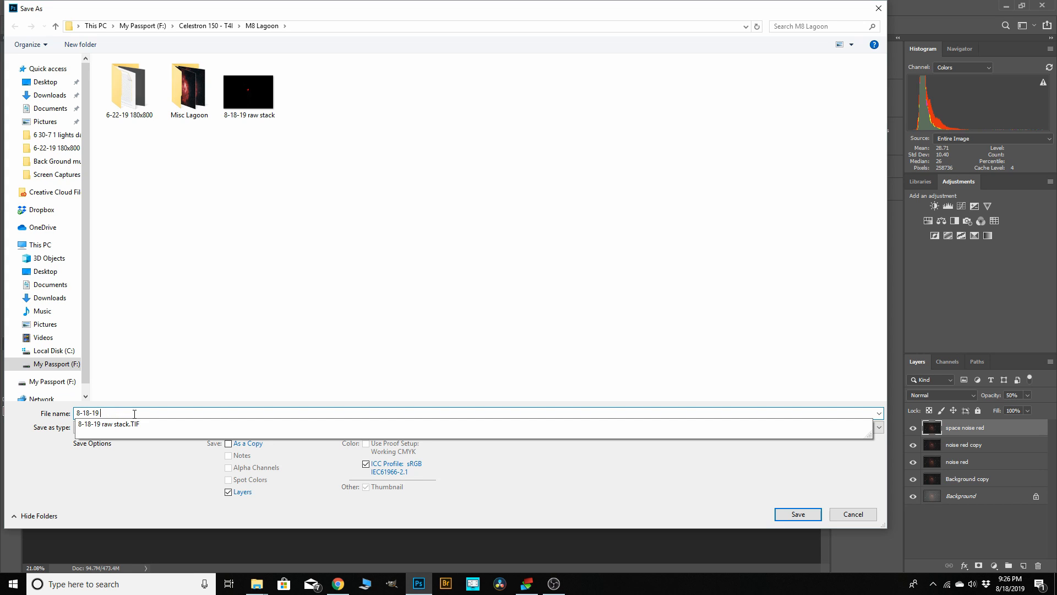
{"action": "type", "text": "process 1"}
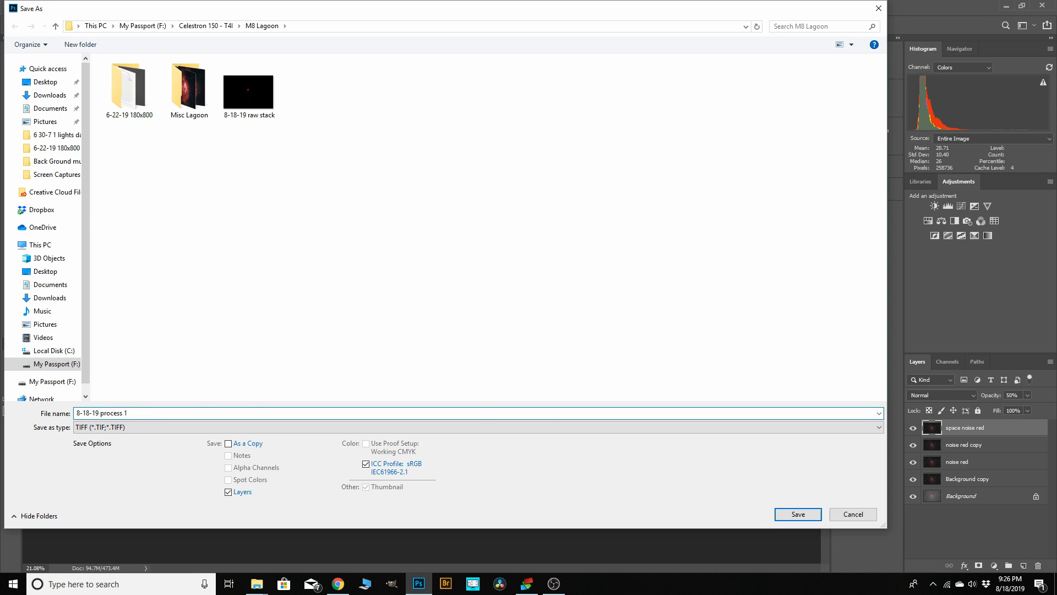
- Complete the TIFF save with layers included, no image compression, interleaved pixel order, IBM PC byte order and RLE layer compression
{"action": "key", "text": "ctrl+s"}
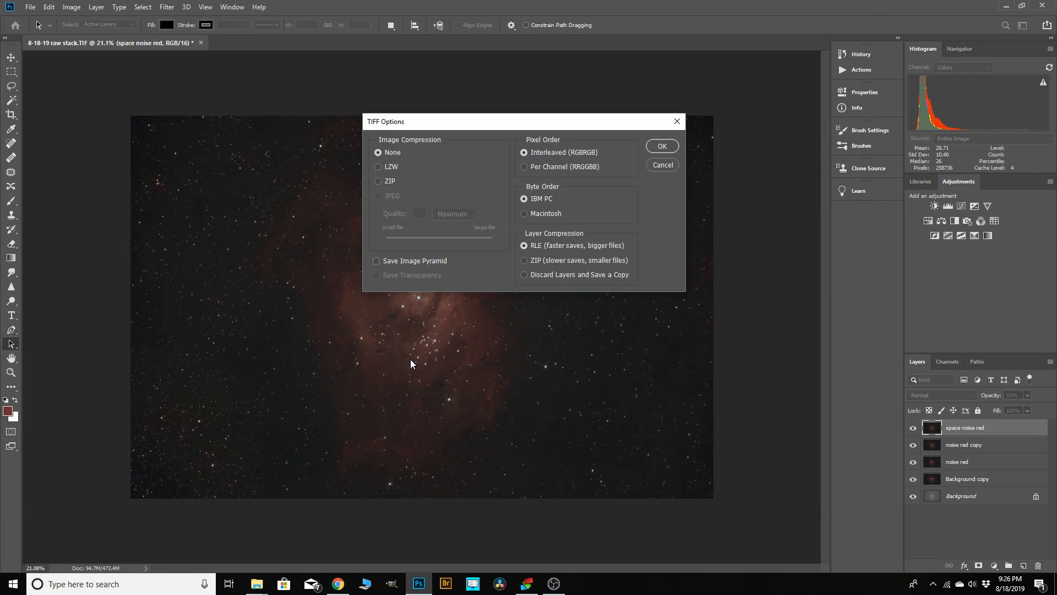
{"action": "left_click", "coordinate": [657, 147]}
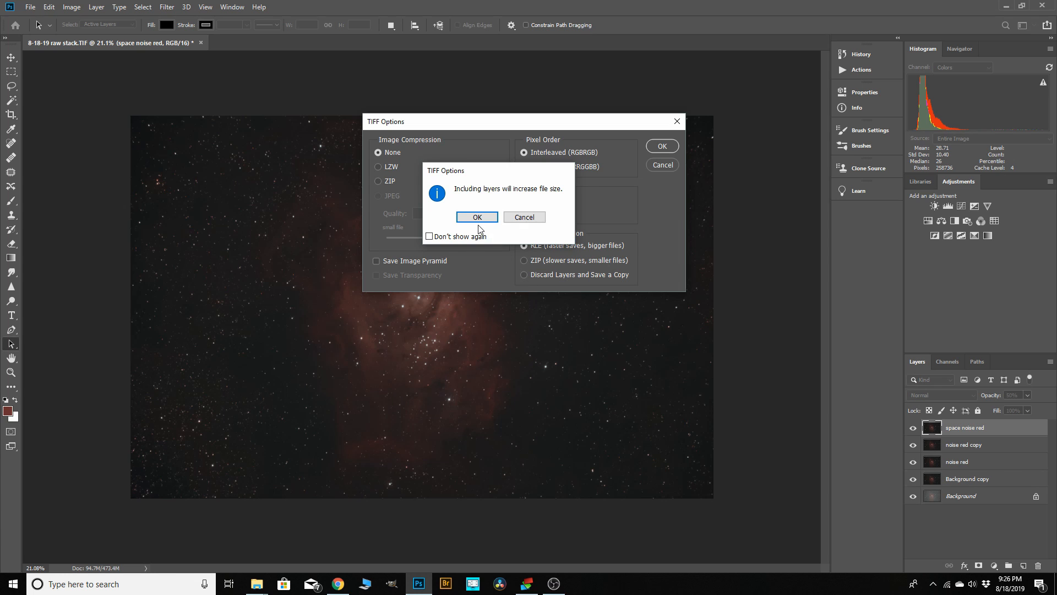
{"action": "left_click", "coordinate": [492, 217]}
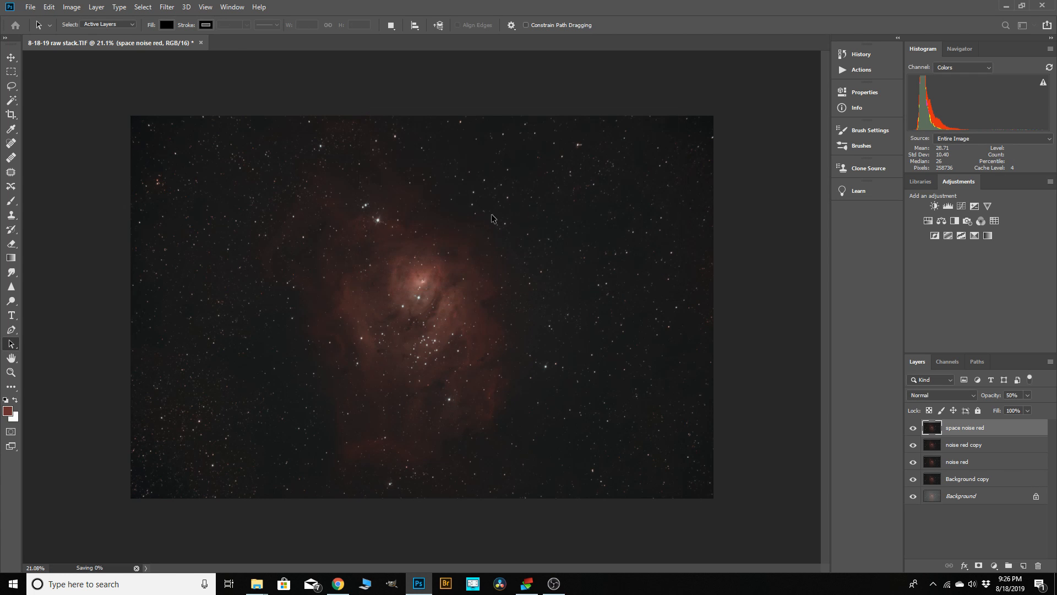
{"action": "scroll", "coordinate": [446, 340], "scroll_direction": "down", "scroll_amount": 3}
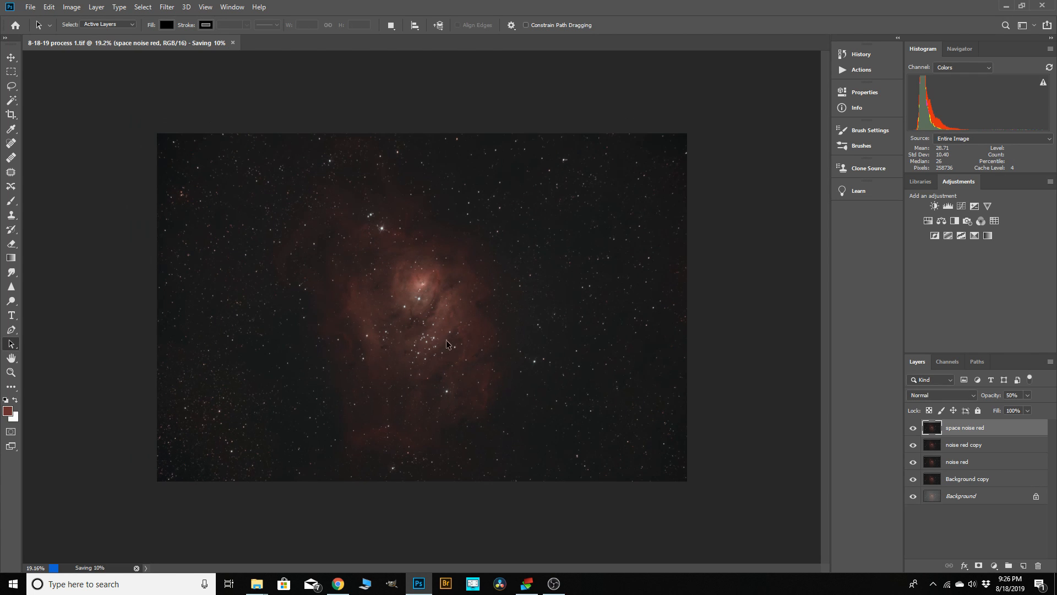
{"action": "scroll", "coordinate": [365, 361], "scroll_direction": "up", "scroll_amount": 1}
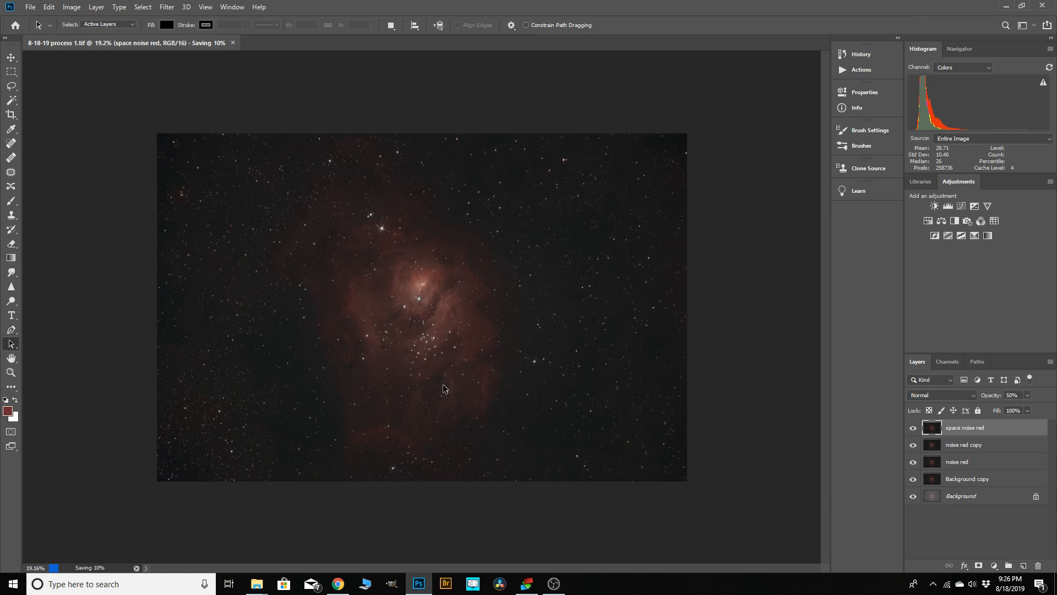